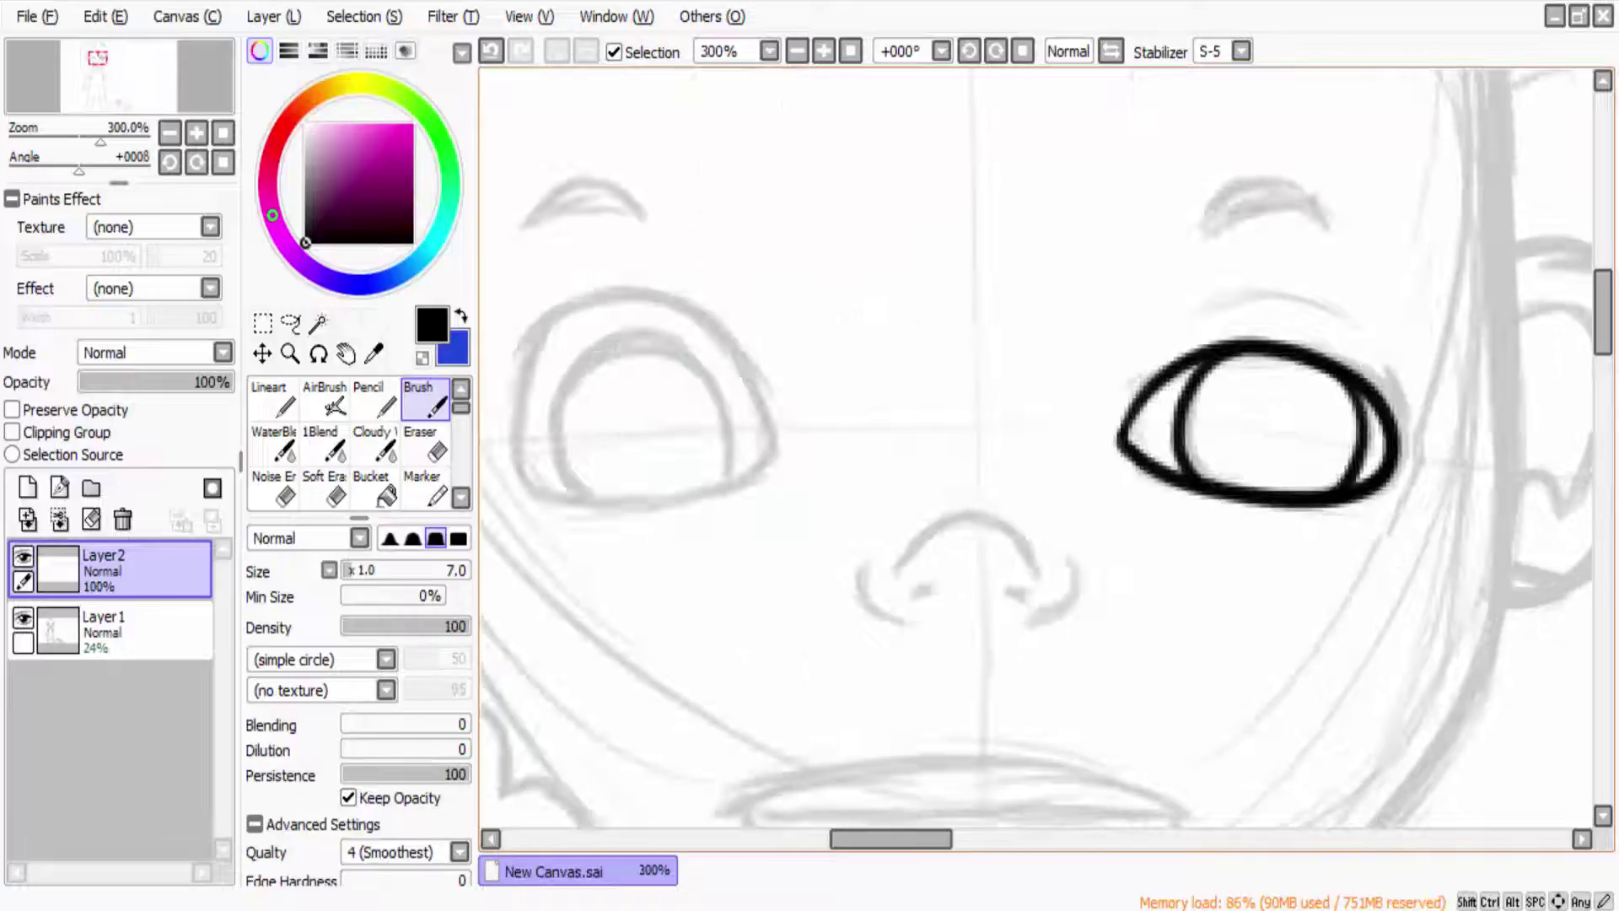
Step: Ink the eyelid outline and round iris of the character's wider eye in black over the sketch
{"action": "mouse_move", "coordinate": [727, 367]}
{"action": "left_mouse_down"}
{"action": "mouse_move", "coordinate": [512, 430]}
{"action": "mouse_move", "coordinate": [733, 501]}
{"action": "left_mouse_up"}
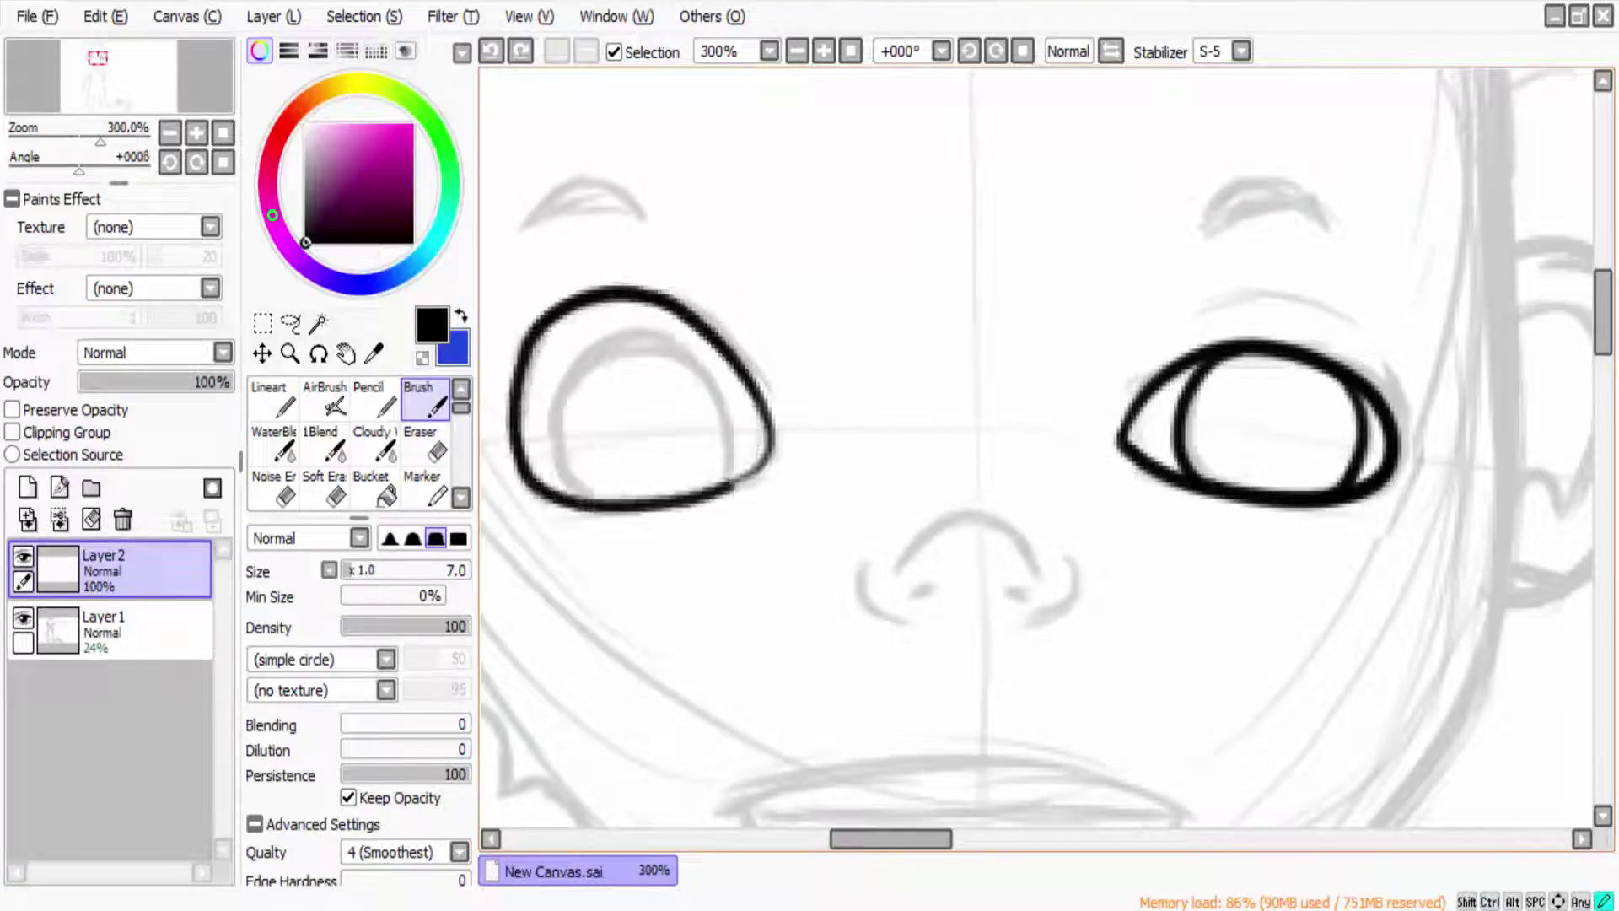
{"action": "left_click_drag", "start_coordinate": [771, 438], "coordinate": [725, 498]}
{"action": "left_click_drag", "start_coordinate": [553, 455], "coordinate": [575, 499]}
{"action": "key", "text": "ctrl+z"}
{"action": "left_click_drag", "start_coordinate": [624, 341], "coordinate": [582, 498]}
{"action": "key", "text": "ctrl+z"}
{"action": "scroll", "coordinate": [945, 489], "scroll_direction": "down", "scroll_amount": 2}
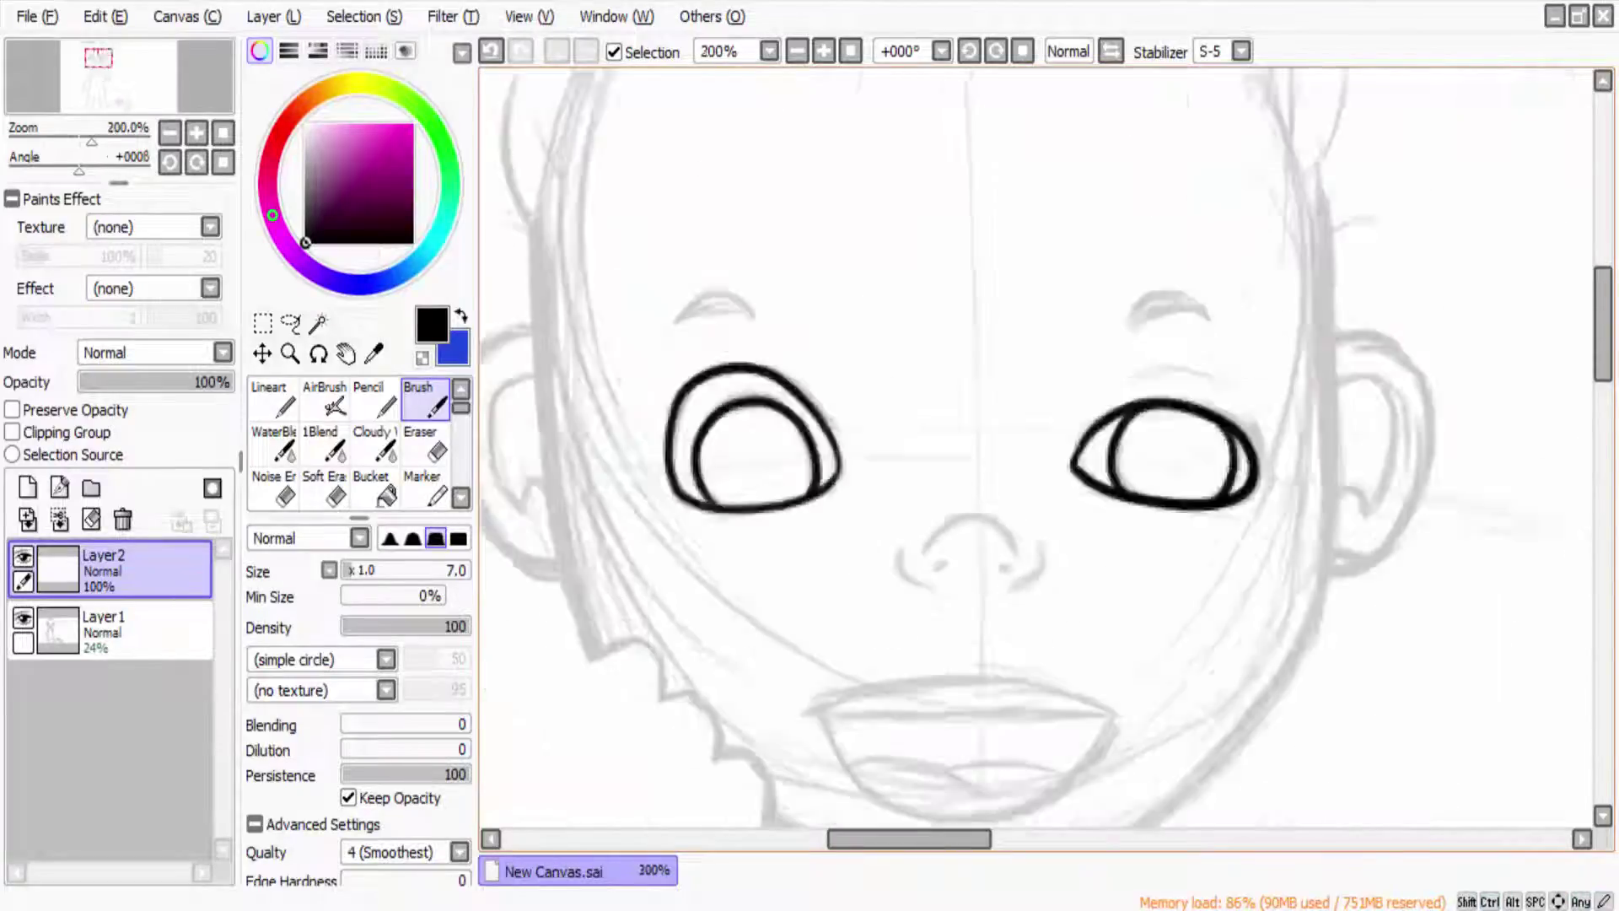
Step: Ink the nose with its nostrils and fill in both short arched eyebrows
{"action": "key", "text": "ctrl+z"}
{"action": "left_click_drag", "start_coordinate": [921, 527], "coordinate": [988, 526]}
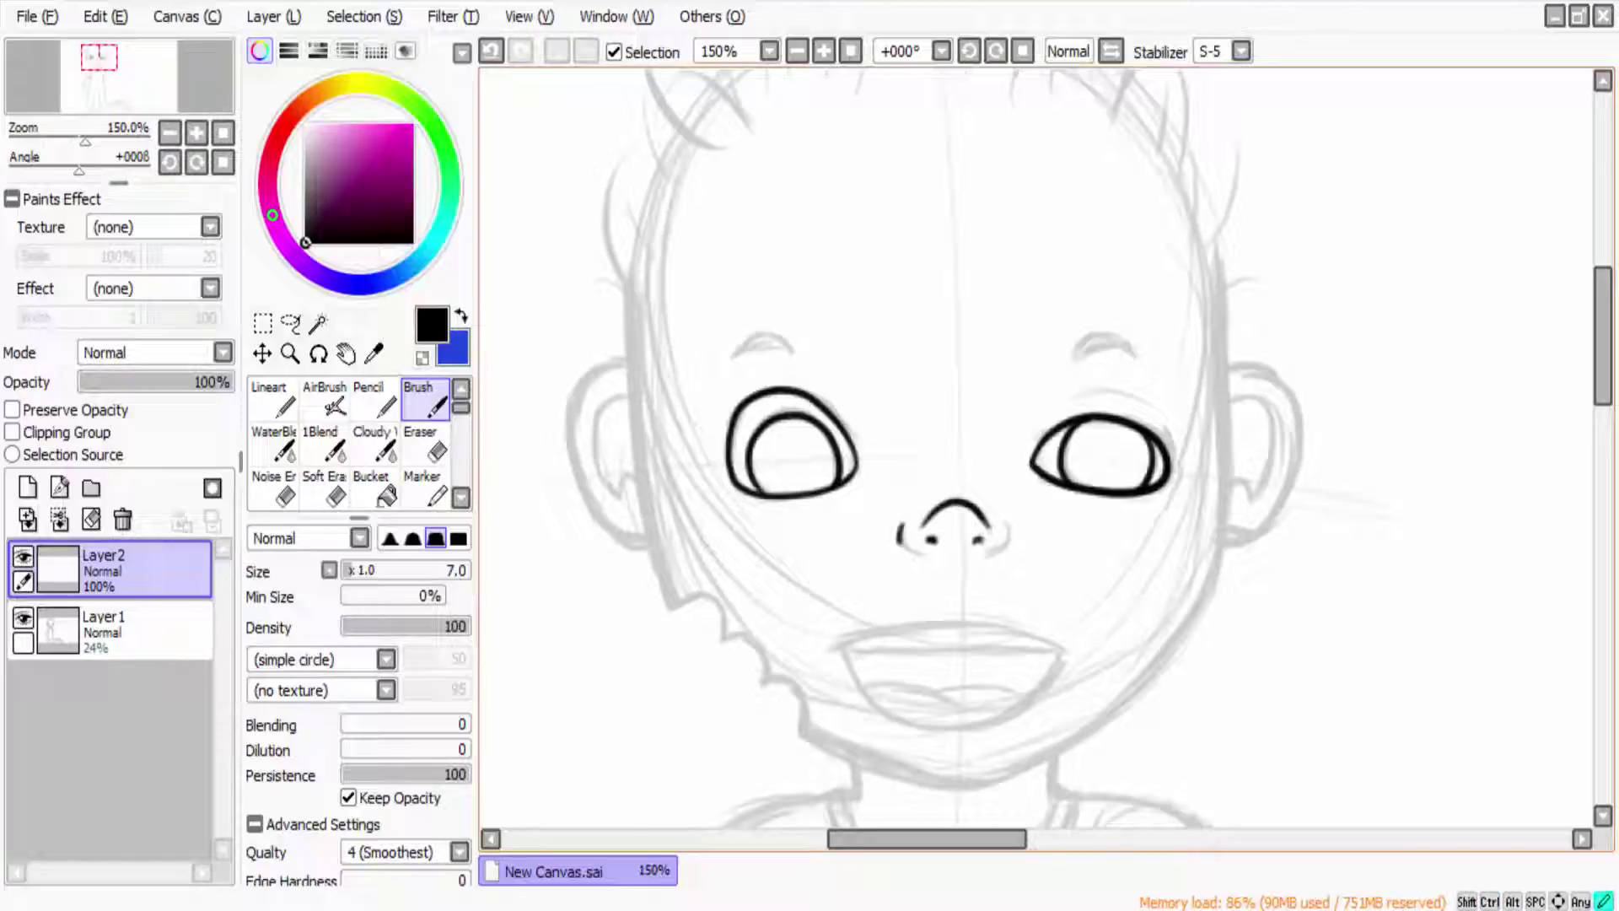
{"action": "key", "text": "ctrl+z"}
{"action": "left_click_drag", "start_coordinate": [903, 523], "coordinate": [917, 553]}
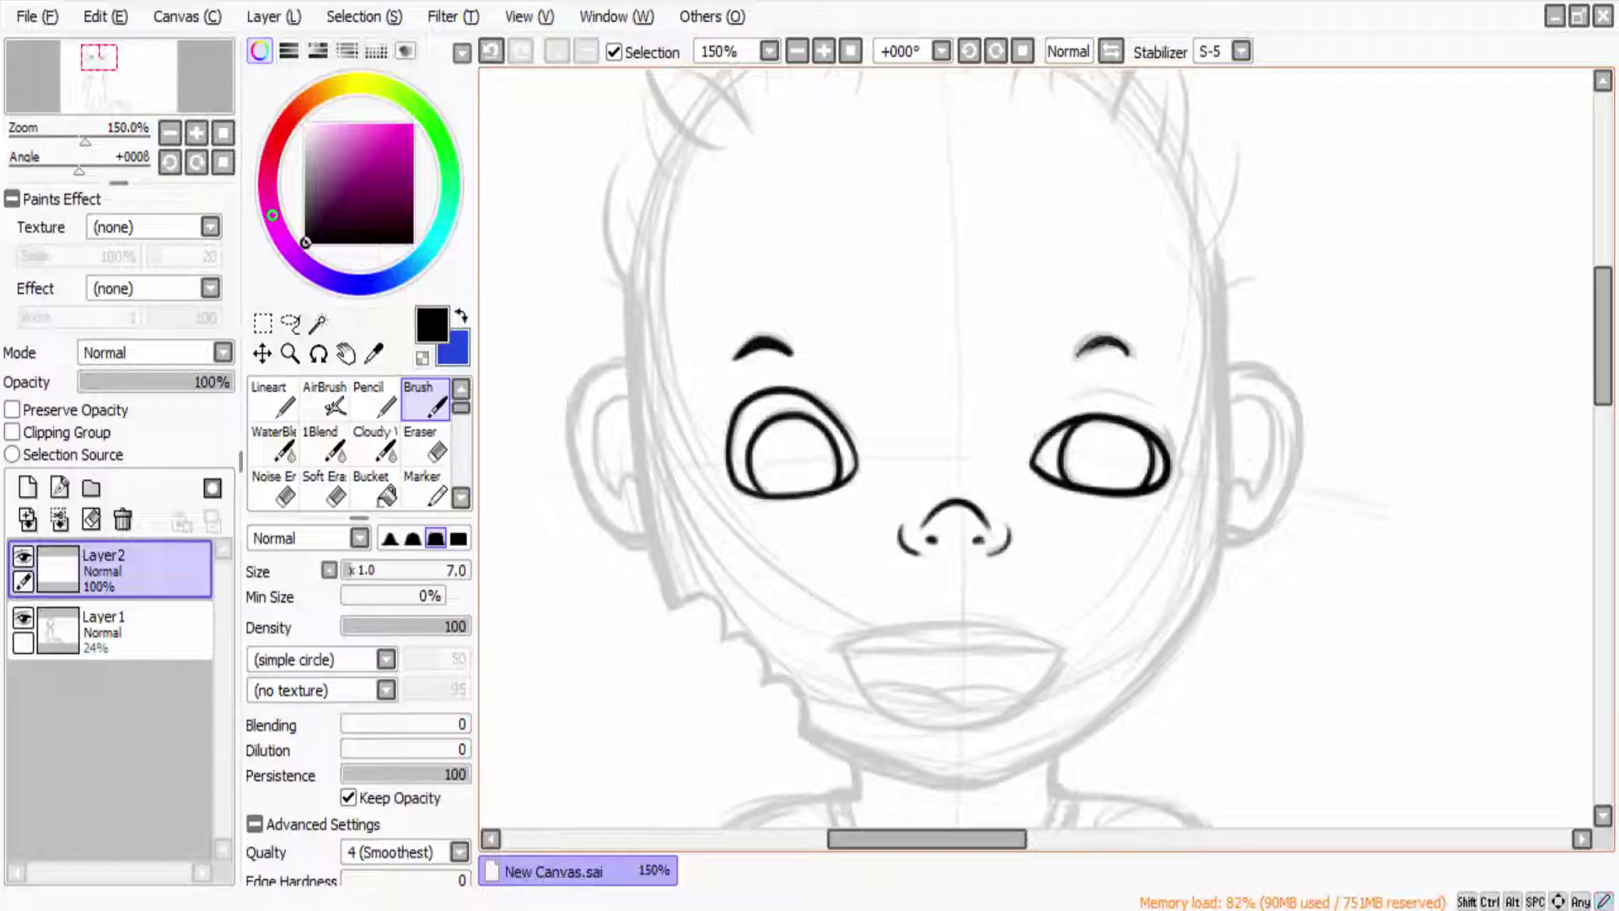
Step: Ink the open mouth with its upper lip, lower lip curve and tongue lines
{"action": "left_click_drag", "start_coordinate": [1012, 506], "coordinate": [1042, 397]}
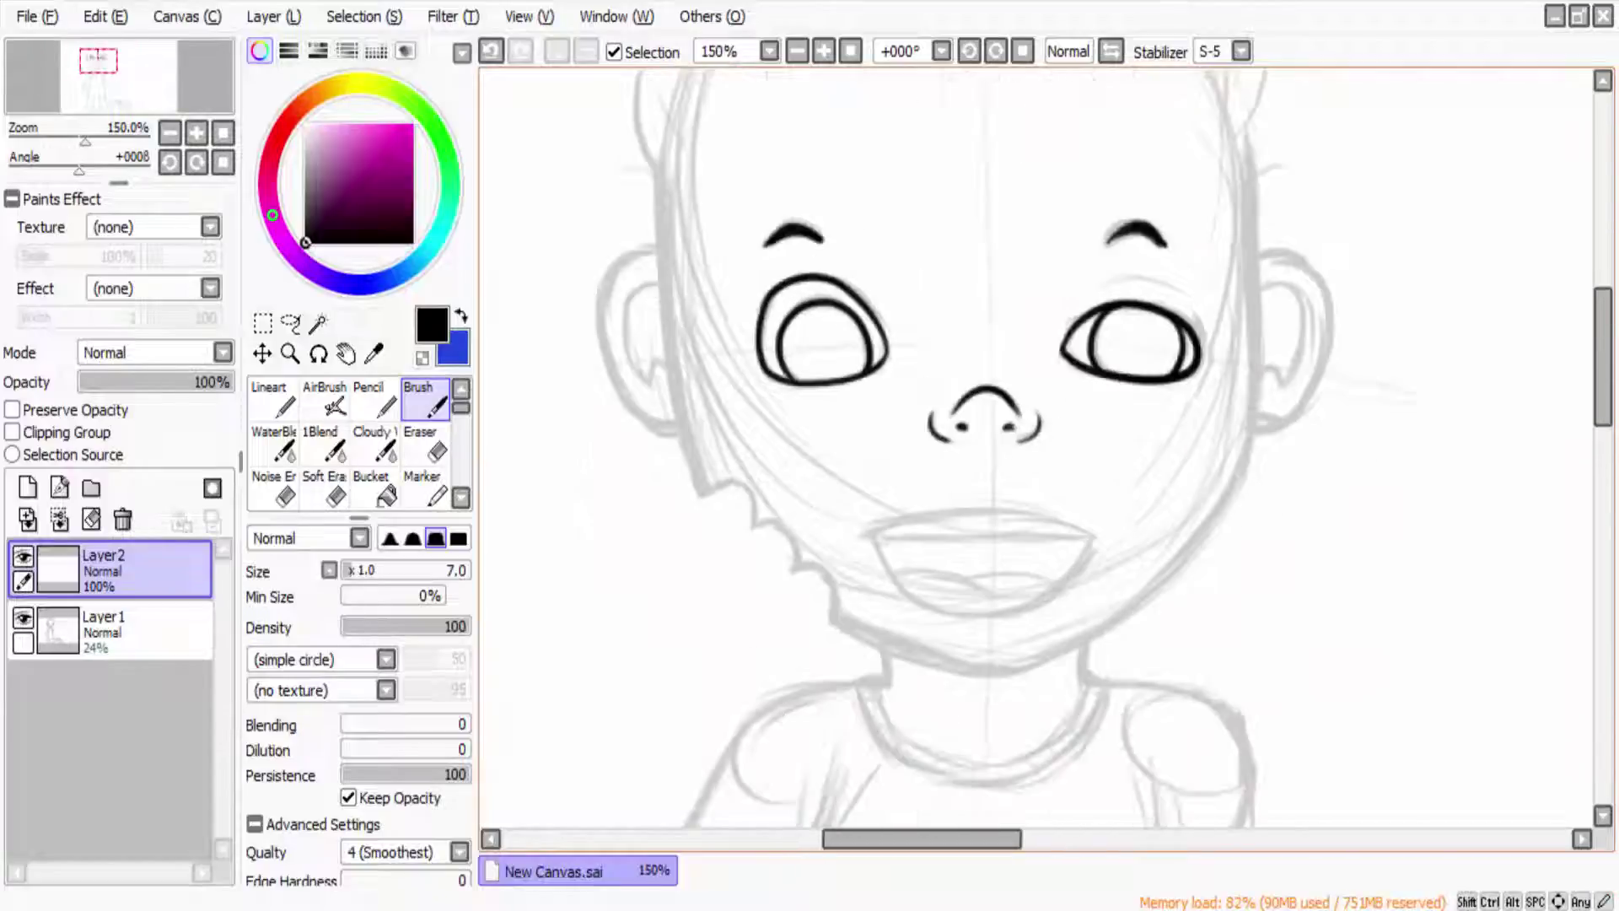
{"action": "left_click_drag", "start_coordinate": [858, 536], "coordinate": [1109, 540]}
{"action": "key", "text": "ctrl+z"}
{"action": "mouse_move", "coordinate": [1104, 544]}
{"action": "left_mouse_down"}
{"action": "mouse_move", "coordinate": [1021, 624]}
{"action": "mouse_move", "coordinate": [861, 541]}
{"action": "left_mouse_up"}
{"action": "key", "text": "ctrl+z"}
{"action": "key", "text": "ctrl+z"}
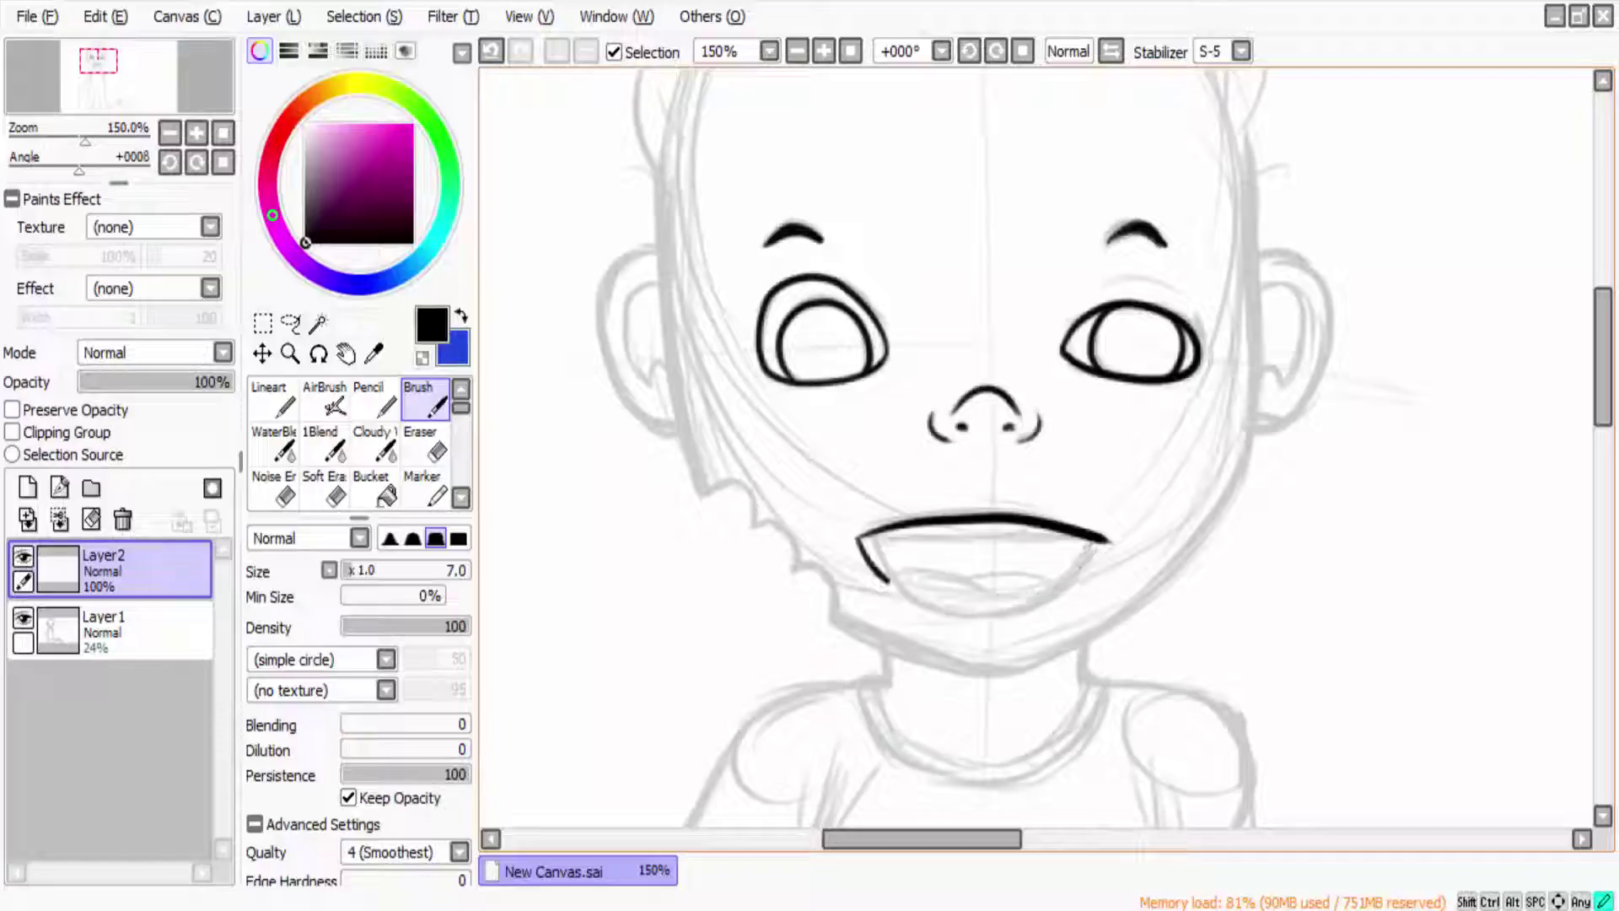
{"action": "mouse_move", "coordinate": [1106, 541]}
{"action": "left_mouse_down"}
{"action": "mouse_move", "coordinate": [860, 540]}
{"action": "mouse_move", "coordinate": [988, 595]}
{"action": "left_mouse_up"}
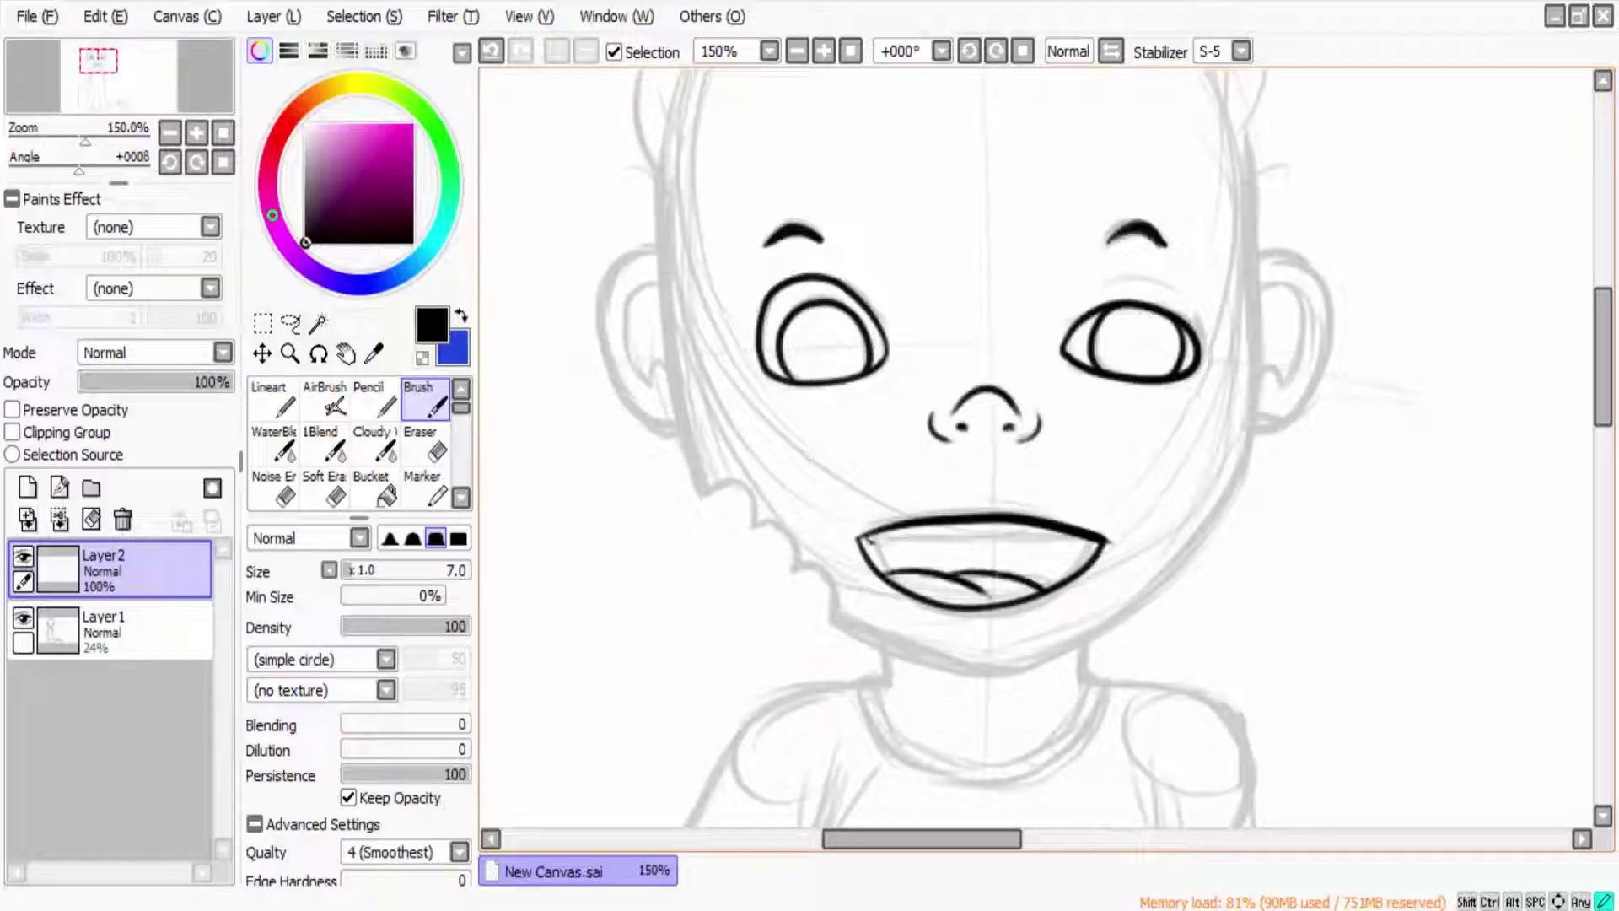
Step: Draw the inner line under the upper lip and a single small tooth inside the mouth
{"action": "left_click_drag", "start_coordinate": [868, 541], "coordinate": [1088, 542]}
{"action": "left_click_drag", "start_coordinate": [1010, 553], "coordinate": [1042, 548]}
{"action": "scroll", "coordinate": [1027, 553], "scroll_direction": "down", "scroll_amount": 3}
{"action": "scroll", "coordinate": [1027, 554], "scroll_direction": "up", "scroll_amount": 3}
Step: Ink the intact side of the face with one tapered line from the temple down to the chin
{"action": "key", "text": "ctrl+z"}
{"action": "left_click_drag", "start_coordinate": [675, 177], "coordinate": [700, 497]}
{"action": "key", "text": "ctrl+z"}
{"action": "left_click_drag", "start_coordinate": [1252, 169], "coordinate": [1252, 392]}
{"action": "key", "text": "ctrl+z"}
{"action": "left_click_drag", "start_coordinate": [1250, 139], "coordinate": [986, 670]}
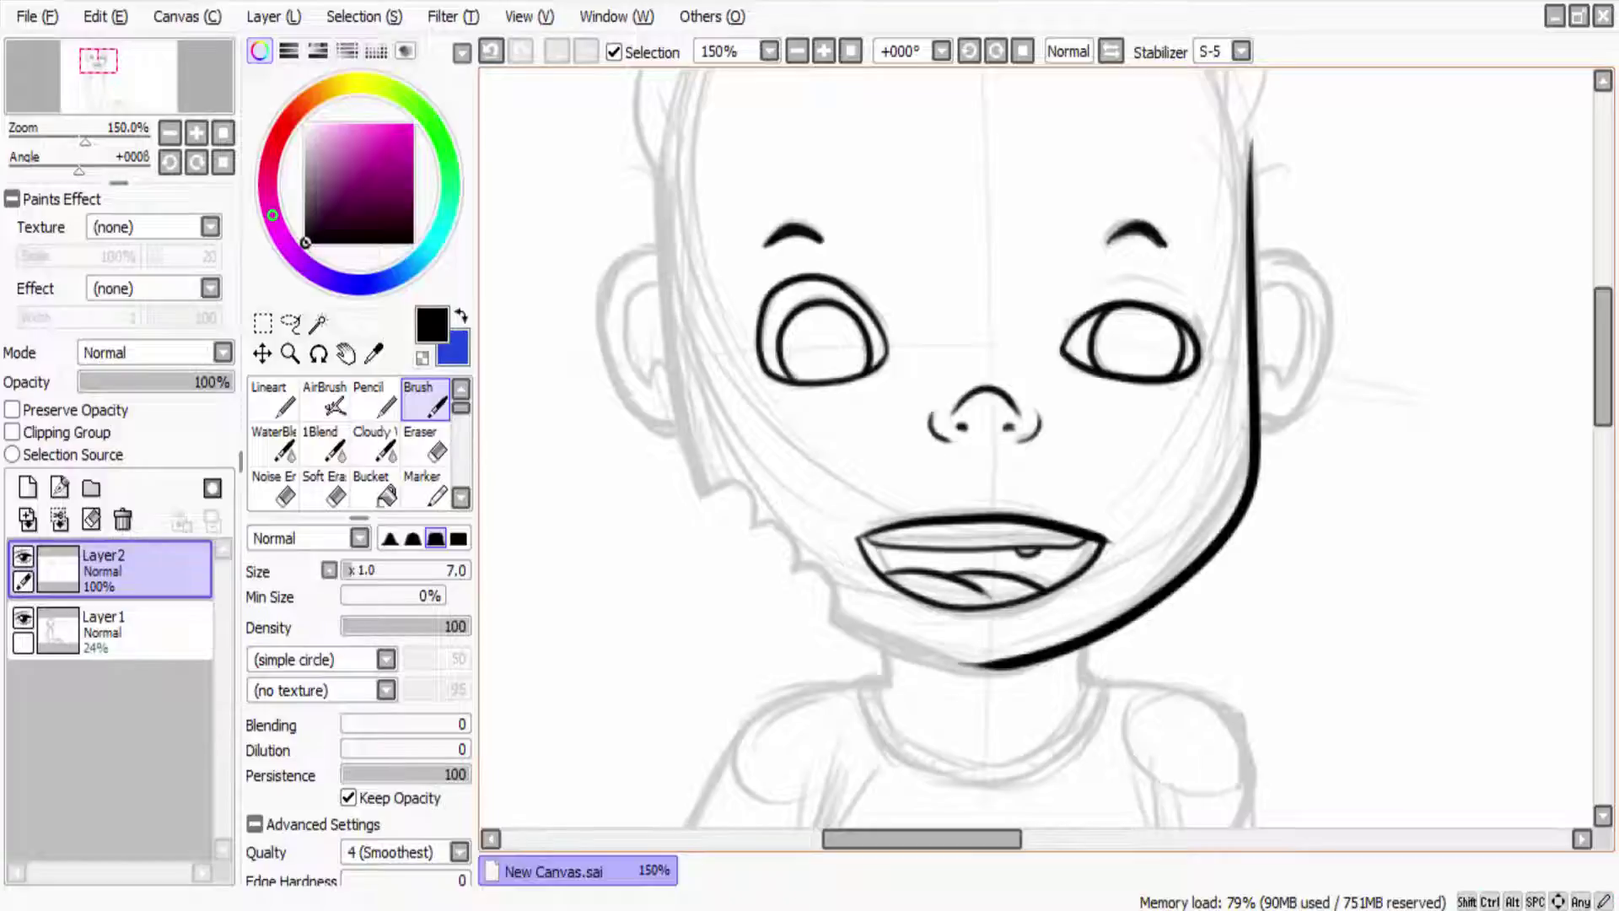
Step: Ink the other side of the face, the scalloped bite edge on the jaw, and the line to the chin
{"action": "left_click_drag", "start_coordinate": [672, 182], "coordinate": [733, 527]}
{"action": "left_click_drag", "start_coordinate": [822, 615], "coordinate": [995, 668]}
{"action": "mouse_move", "coordinate": [704, 493]}
{"action": "left_mouse_down"}
{"action": "mouse_move", "coordinate": [769, 529]}
{"action": "mouse_move", "coordinate": [830, 620]}
{"action": "left_mouse_up"}
{"action": "key", "text": "e"}
{"action": "key", "text": "b"}
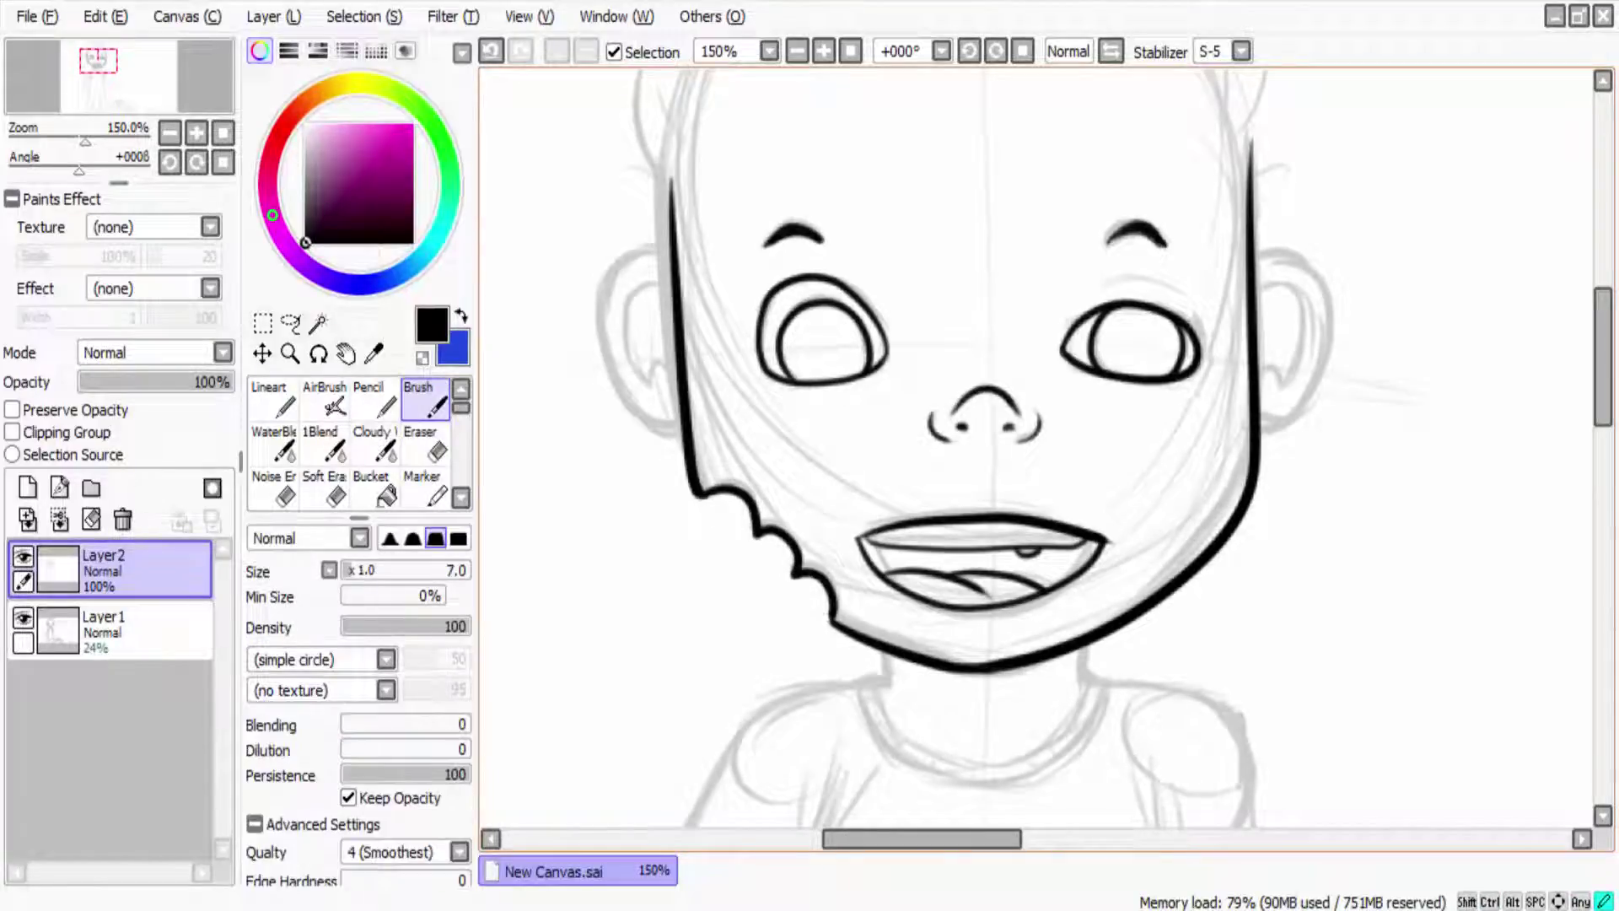
Step: Ink the outer and inner contours of the ear on the bitten side of the head
{"action": "scroll", "coordinate": [763, 654], "scroll_direction": "down", "scroll_amount": 1}
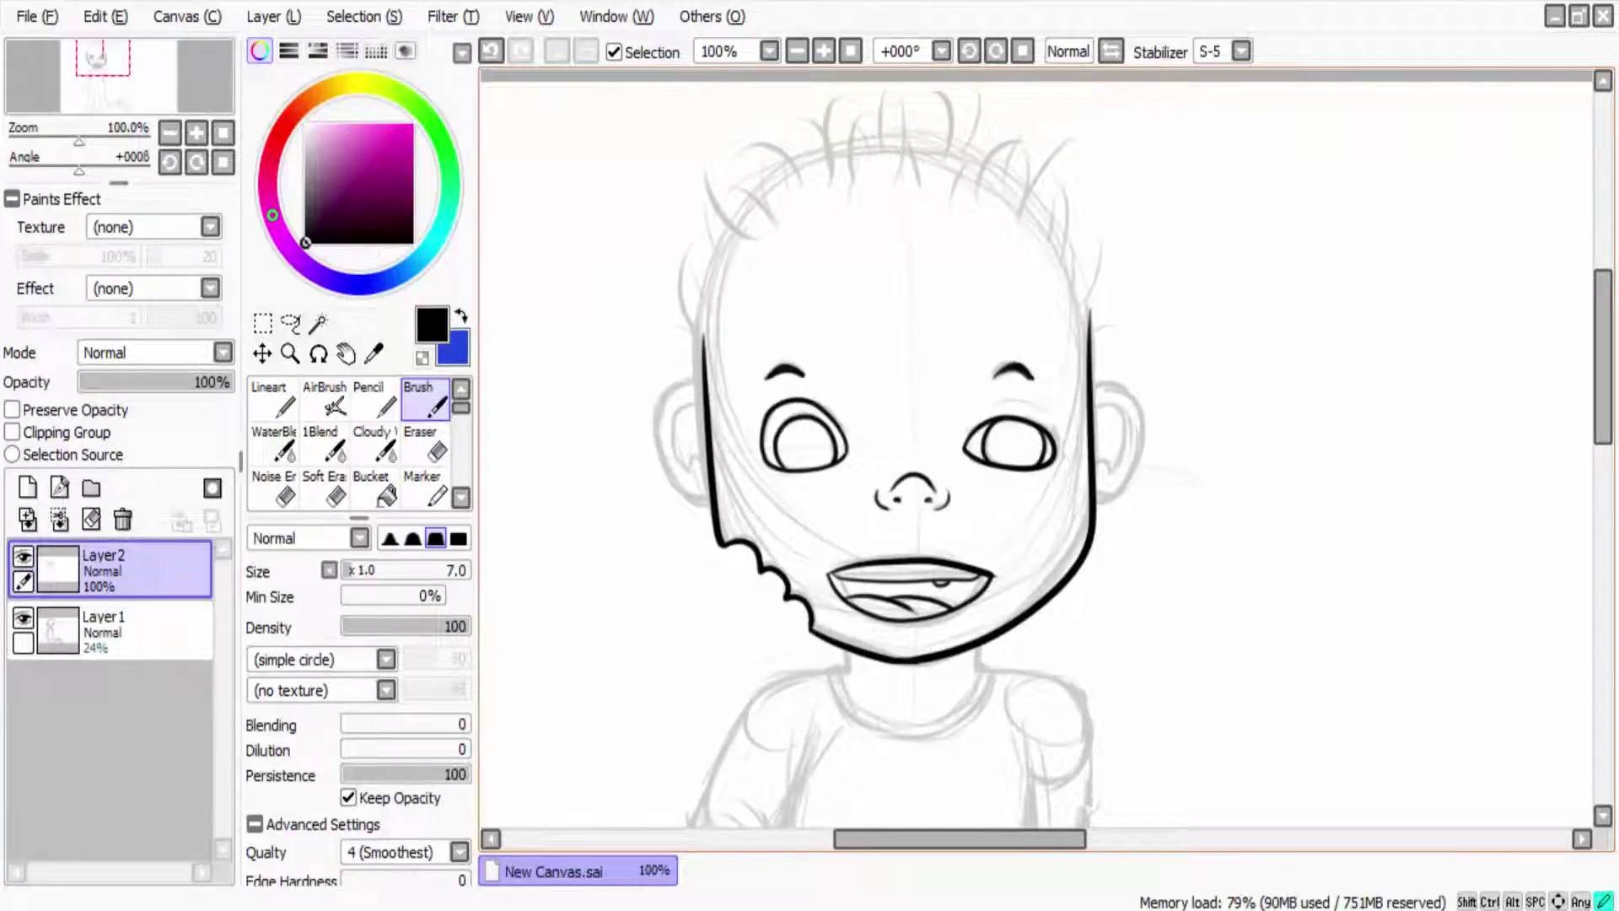
{"action": "mouse_move", "coordinate": [703, 381]}
{"action": "left_mouse_down"}
{"action": "mouse_move", "coordinate": [710, 502]}
{"action": "mouse_move", "coordinate": [700, 485]}
{"action": "left_mouse_up"}
{"action": "key", "text": "ctrl+z"}
{"action": "left_click_drag", "start_coordinate": [674, 432], "coordinate": [707, 484]}
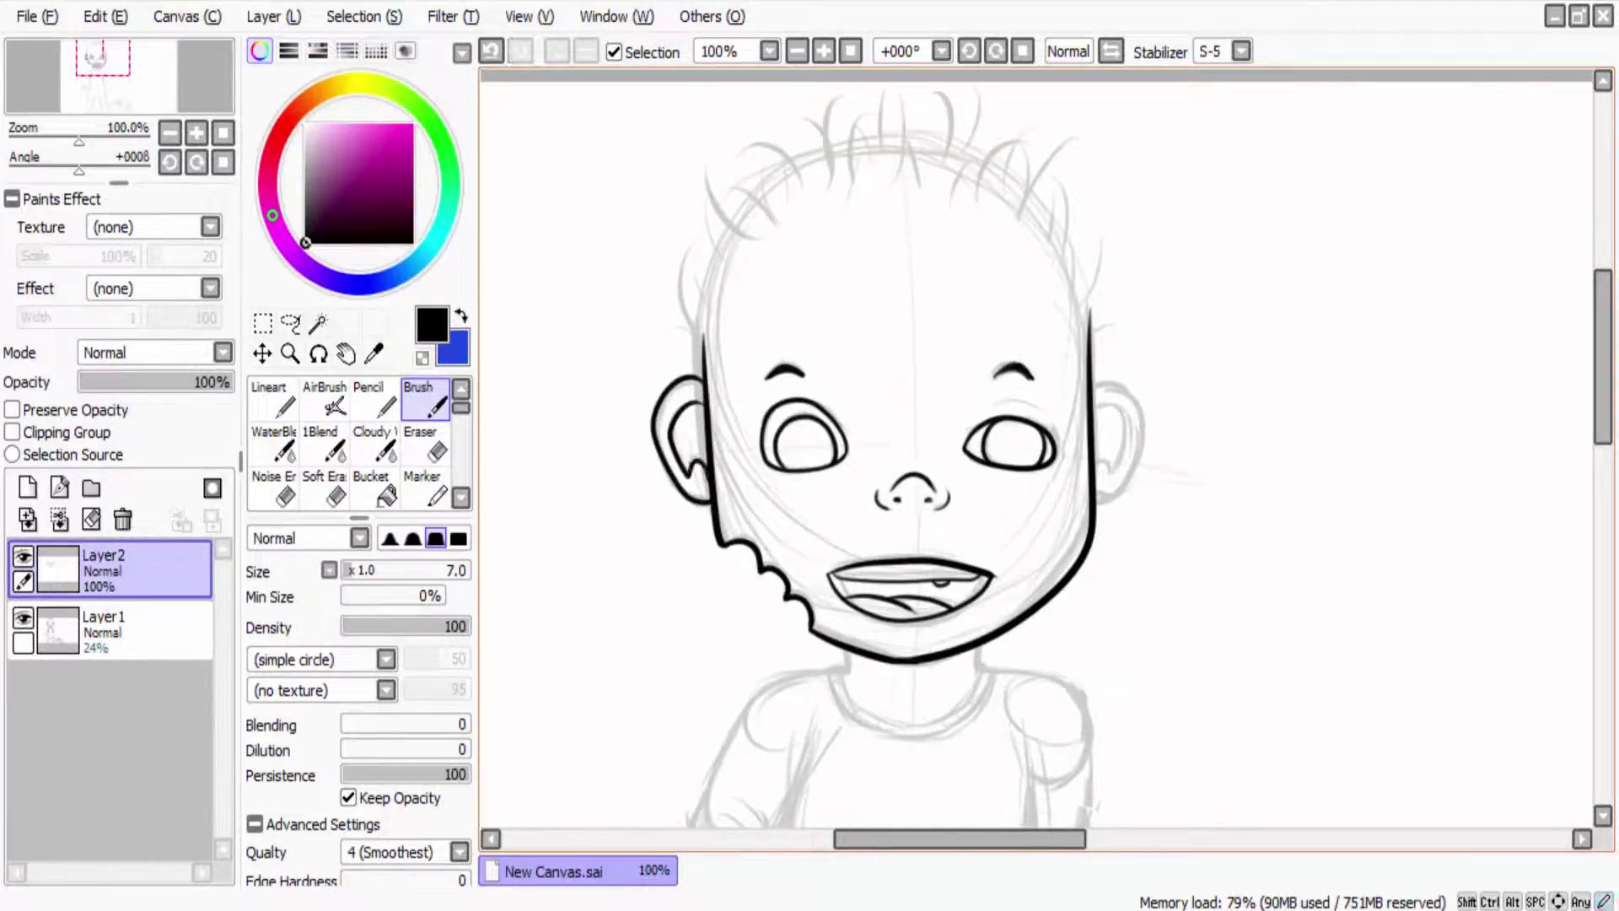
{"action": "key", "text": "ctrl+z"}
{"action": "key", "text": "ctrl+y"}
Step: Copy the finished ear onto a new layer, flip it horizontally and place it on the opposite side of the head
{"action": "left_click", "coordinate": [290, 323]}
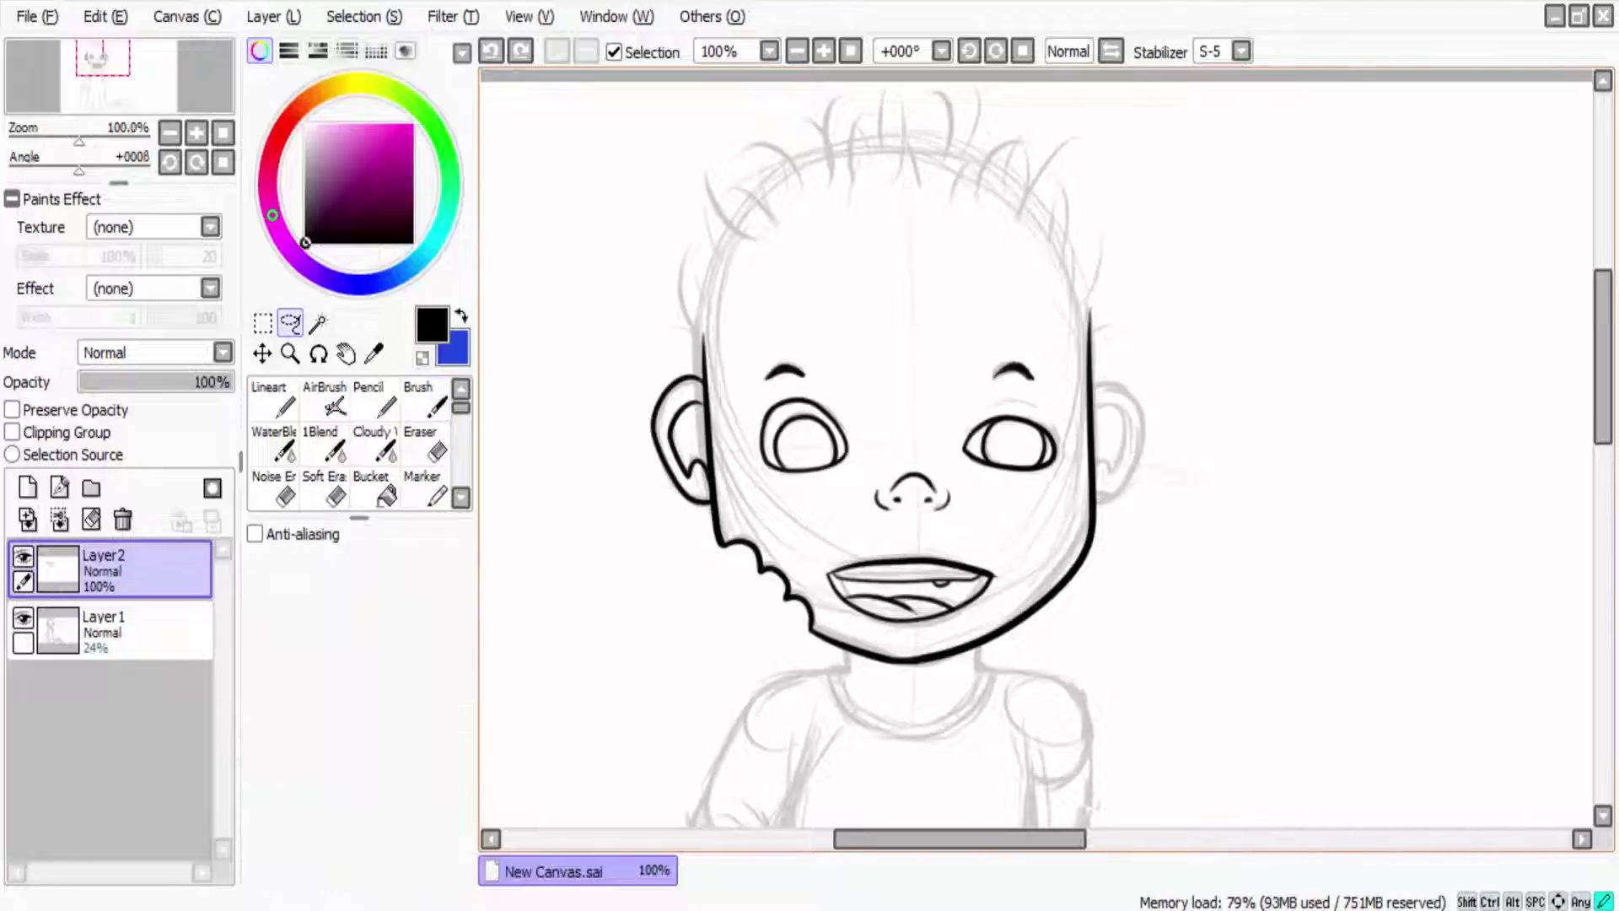
{"action": "left_click_drag", "start_coordinate": [700, 344], "coordinate": [708, 523]}
{"action": "key", "text": "ctrl+c"}
{"action": "key", "text": "ctrl+v"}
{"action": "key", "text": "ctrl+t"}
{"action": "left_click", "coordinate": [343, 824]}
{"action": "left_click_drag", "start_coordinate": [717, 439], "coordinate": [1121, 438]}
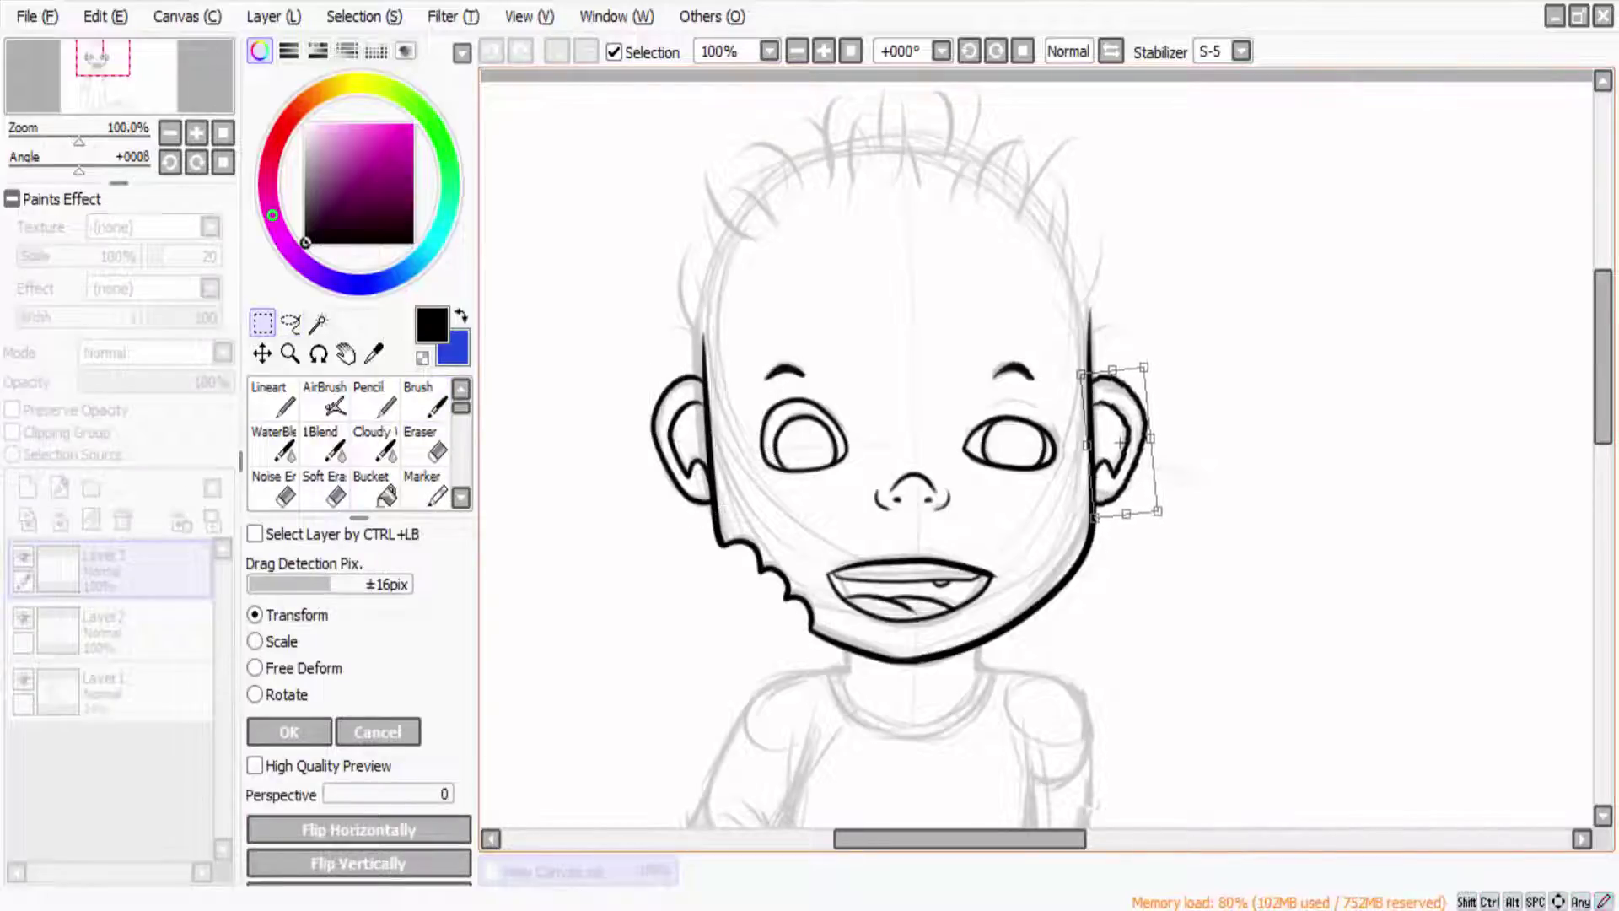
{"action": "key", "text": "Return"}
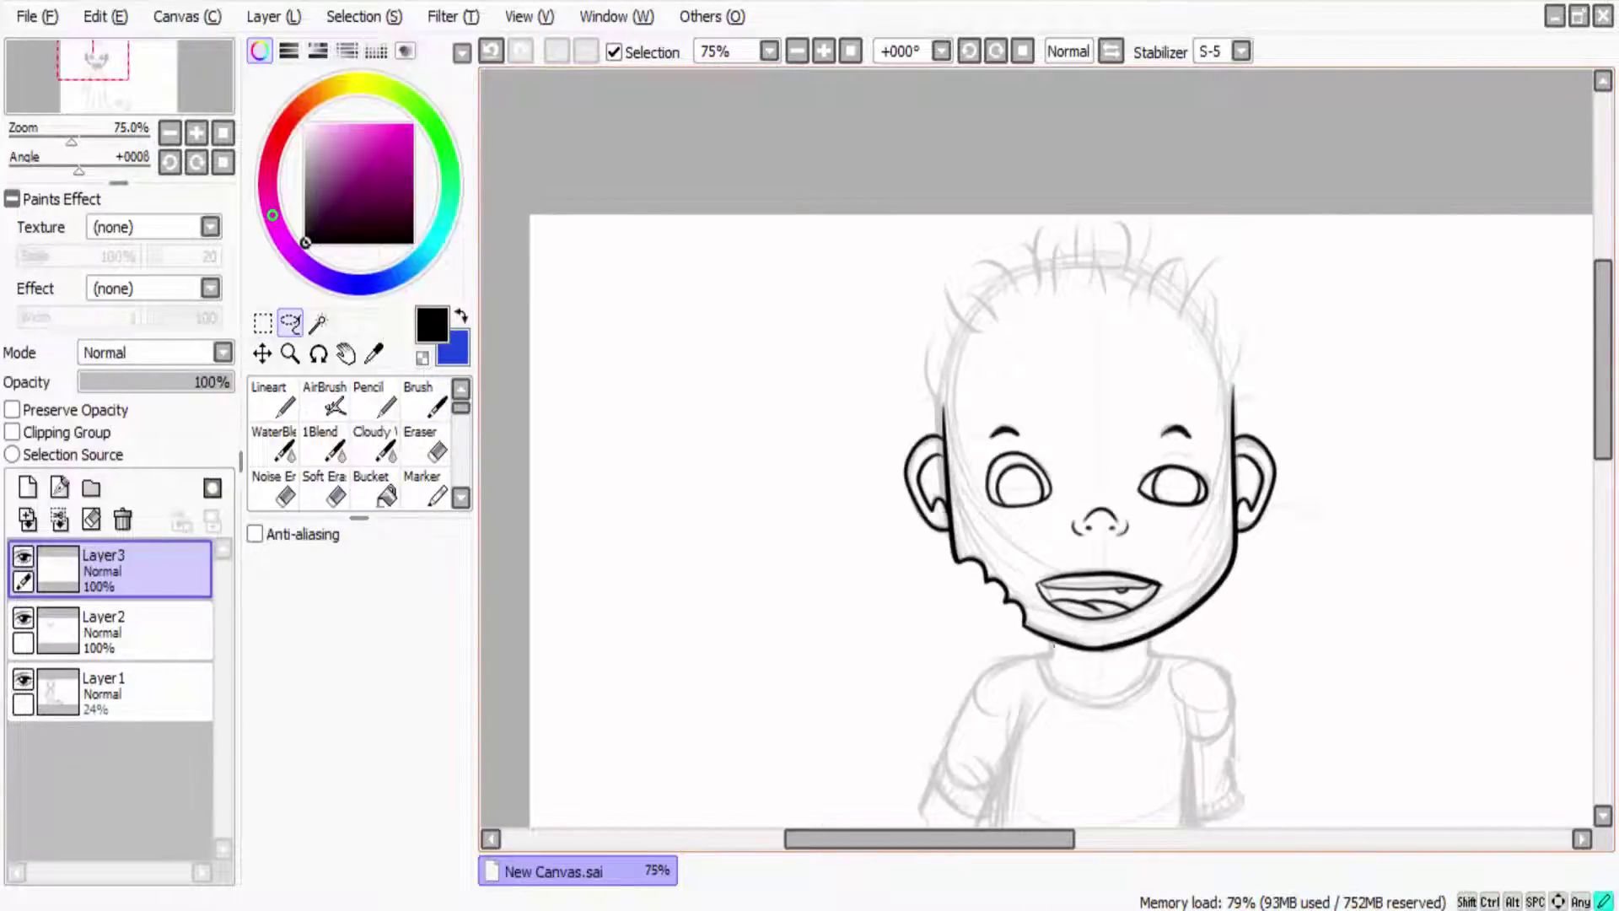
Step: Ink both neck lines and the skull outline, erasing the skull line from the crown down the intact side
{"action": "key", "text": "b"}
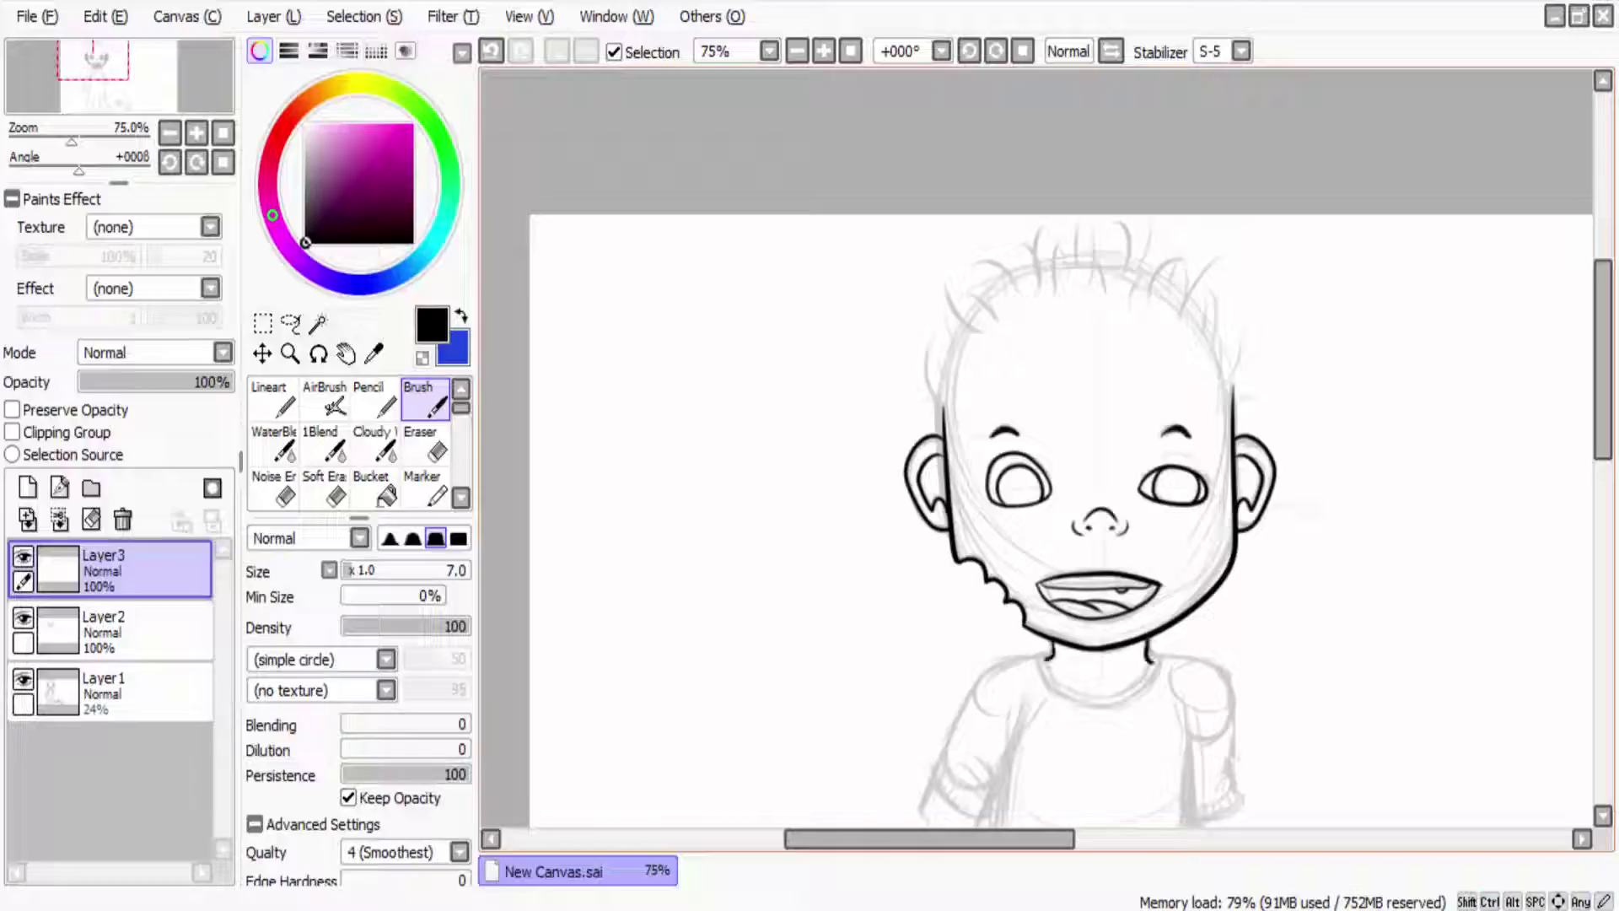
{"action": "key", "text": "ctrl+minus"}
{"action": "key", "text": "ctrl+plus"}
{"action": "key", "text": "ctrl+plus"}
{"action": "left_click_drag", "start_coordinate": [860, 416], "coordinate": [1167, 345]}
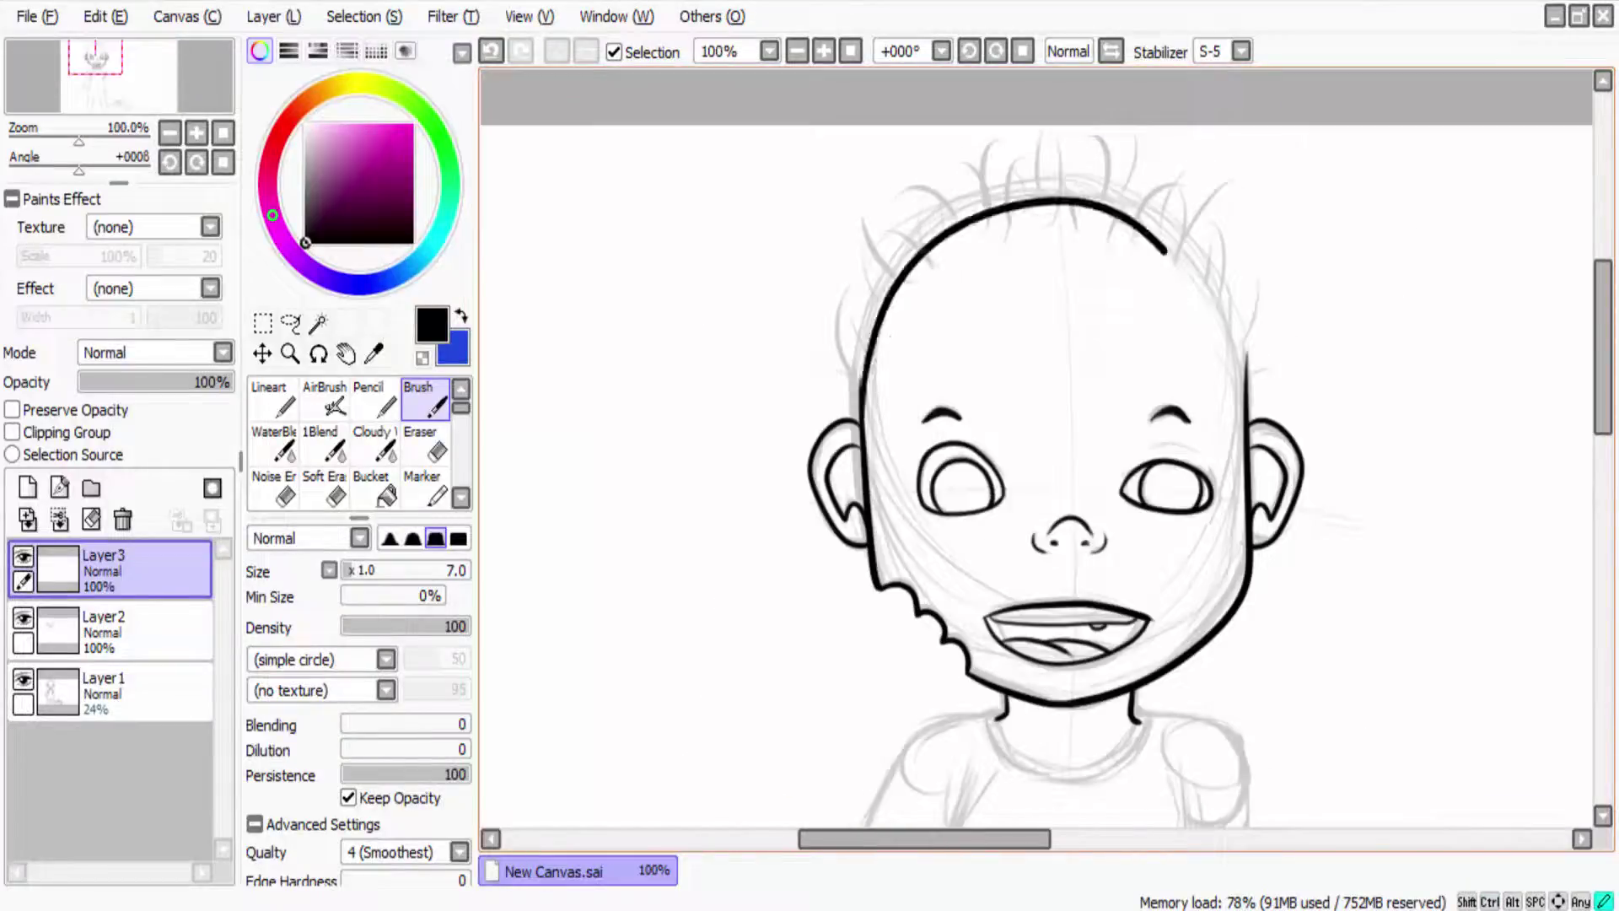
{"action": "key", "text": "ctrl+z"}
{"action": "left_click_drag", "start_coordinate": [864, 361], "coordinate": [1248, 384]}
{"action": "key", "text": "ctrl+z"}
{"action": "left_click_drag", "start_coordinate": [859, 403], "coordinate": [1251, 398]}
{"action": "key", "text": "e"}
{"action": "left_click_drag", "start_coordinate": [994, 191], "coordinate": [1240, 312]}
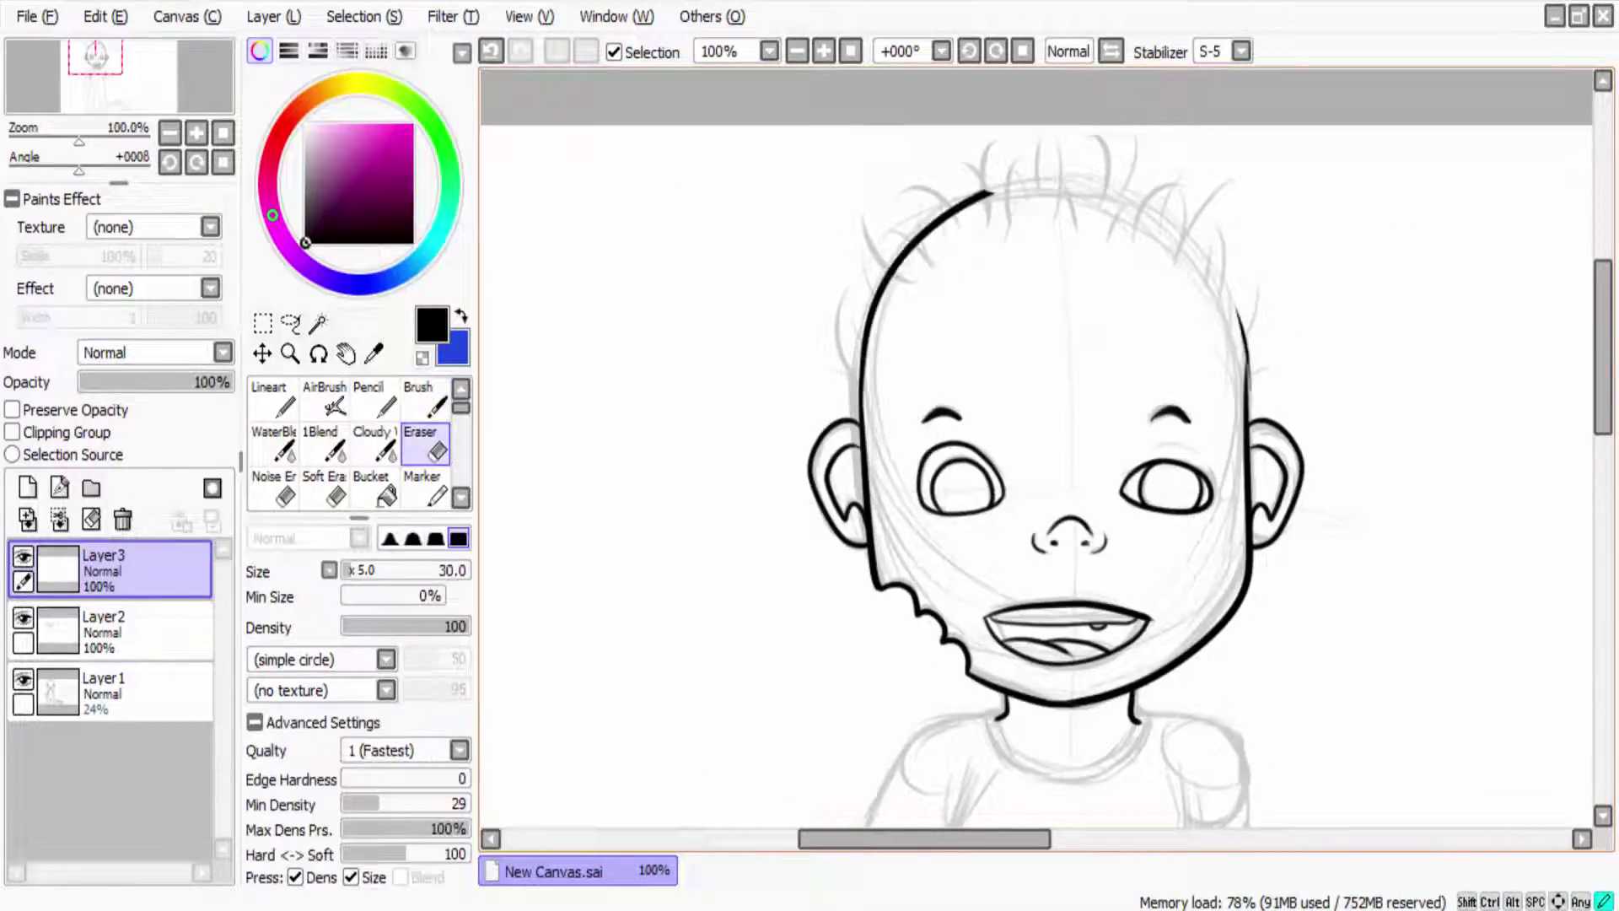
Step: Merge the ear layer into the line art below and ink the missing part of the skull outline
{"action": "key", "text": "ctrl+e"}
{"action": "key", "text": "b"}
{"action": "left_click_drag", "start_coordinate": [1246, 400], "coordinate": [1224, 324]}
{"action": "key", "text": "ctrl+z"}
{"action": "mouse_move", "coordinate": [1246, 419]}
{"action": "left_mouse_down"}
{"action": "mouse_move", "coordinate": [1232, 287]}
{"action": "mouse_move", "coordinate": [983, 192]}
{"action": "mouse_move", "coordinate": [920, 226]}
{"action": "left_mouse_up"}
{"action": "key", "text": "ctrl+z"}
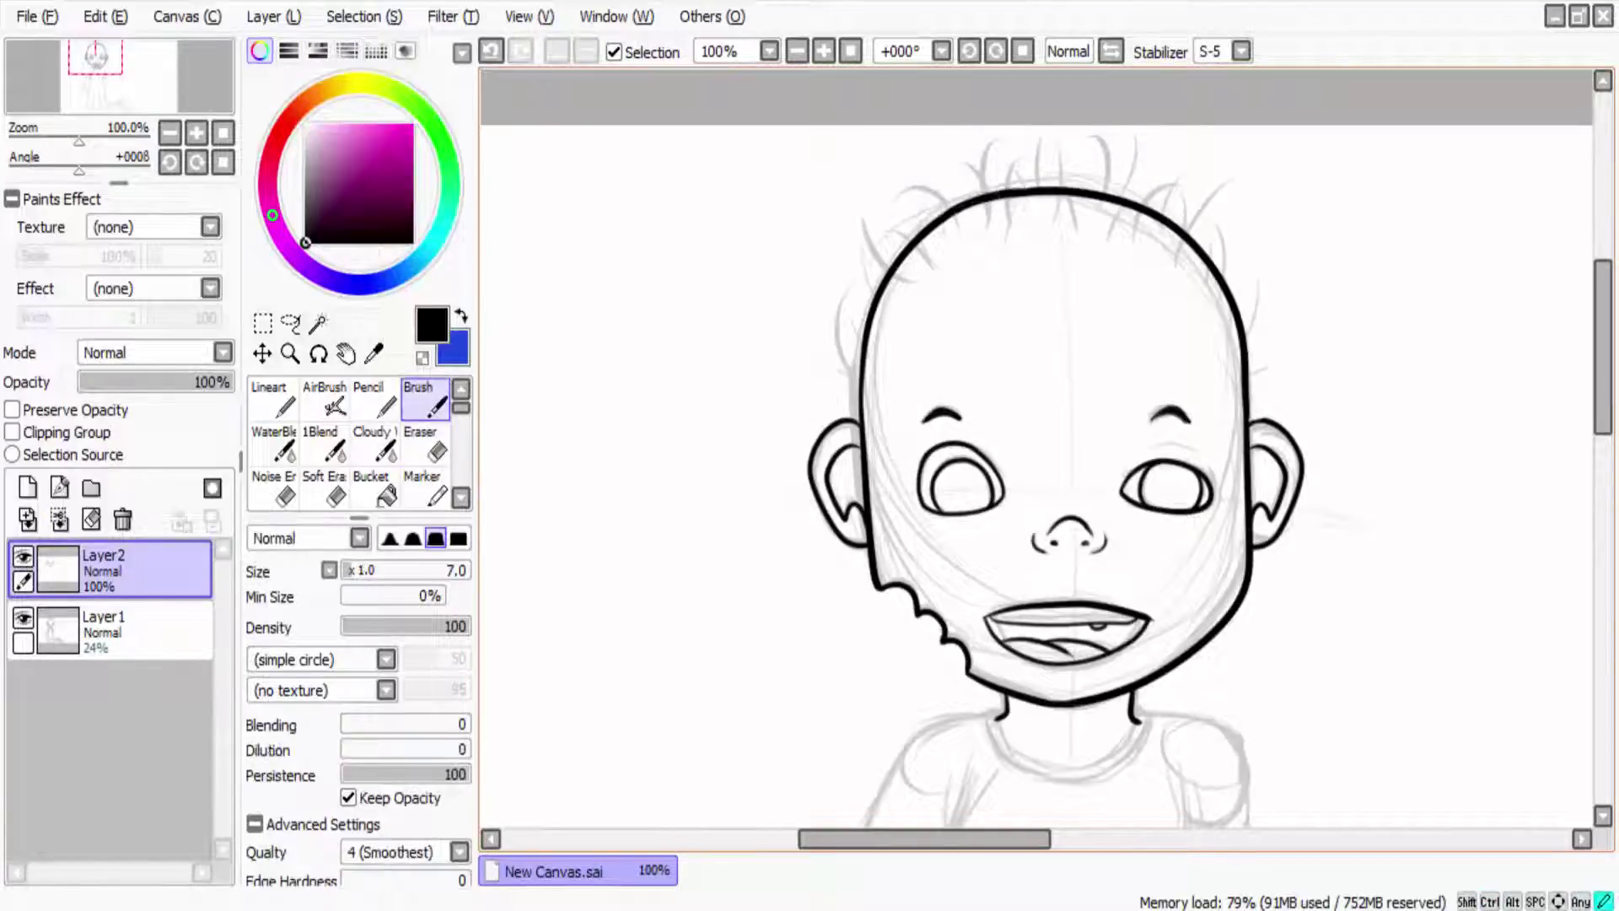
Step: Ink the shirt's wavy shoulder lines and round neckline, thickening the collar corner on the bitten side
{"action": "scroll", "coordinate": [1054, 733], "scroll_direction": "down", "scroll_amount": 3}
{"action": "scroll", "coordinate": [1054, 734], "scroll_direction": "up", "scroll_amount": 5}
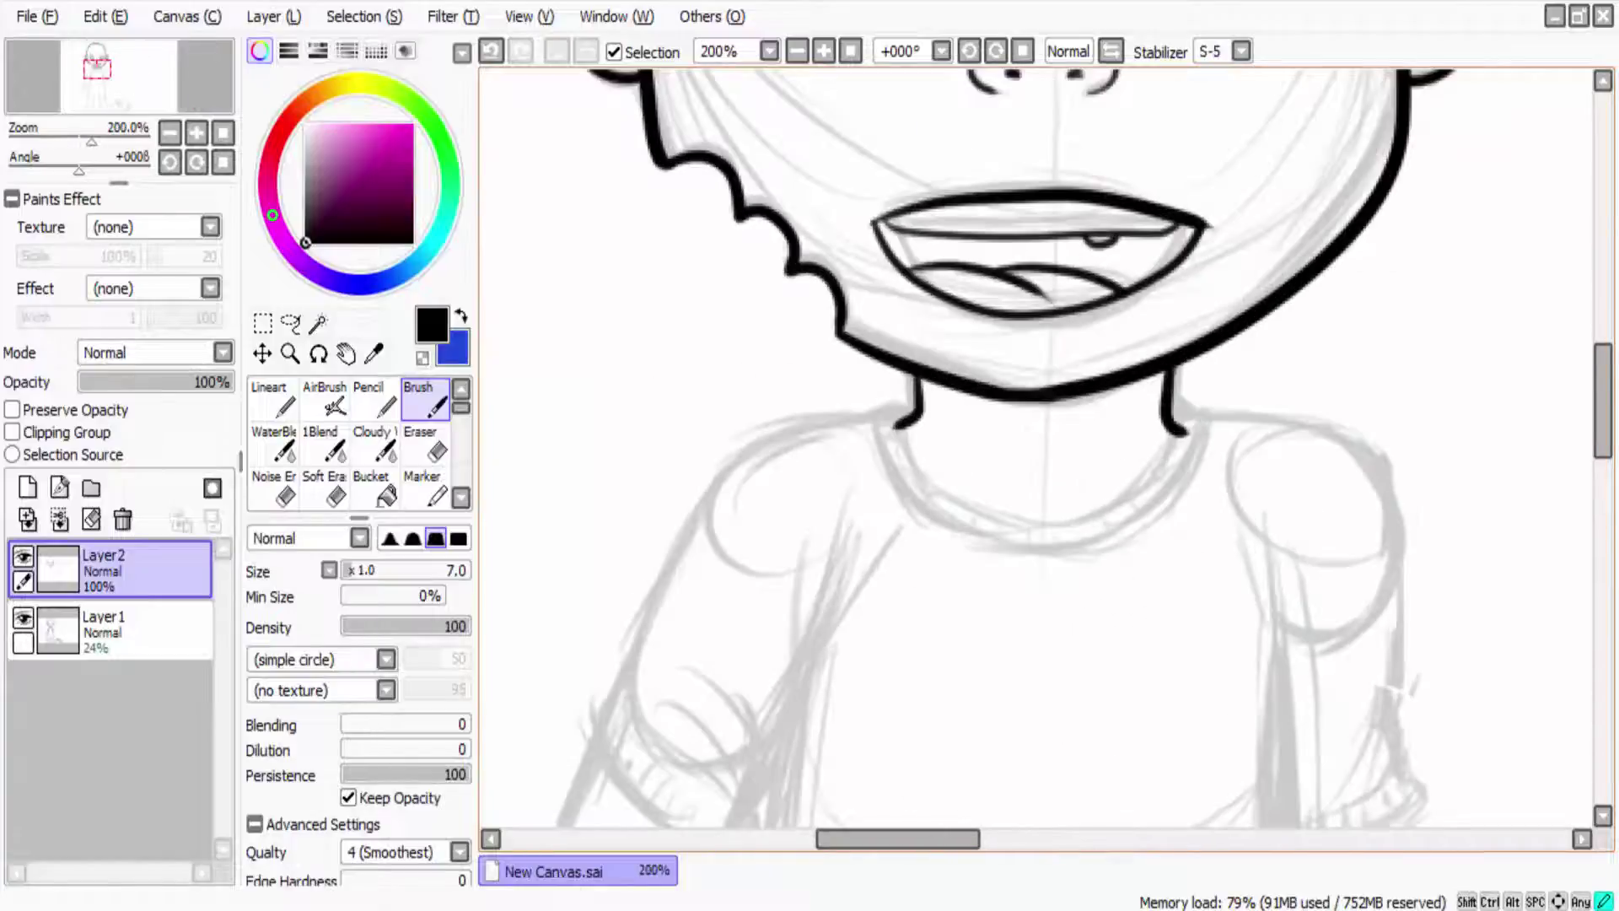
{"action": "left_click_drag", "start_coordinate": [915, 405], "coordinate": [708, 480]}
{"action": "left_click_drag", "start_coordinate": [1176, 413], "coordinate": [1387, 472]}
{"action": "left_click_drag", "start_coordinate": [1184, 426], "coordinate": [1052, 531]}
{"action": "key", "text": "ctrl+z"}
{"action": "left_click_drag", "start_coordinate": [901, 395], "coordinate": [1187, 429]}
{"action": "key", "text": "ctrl+z"}
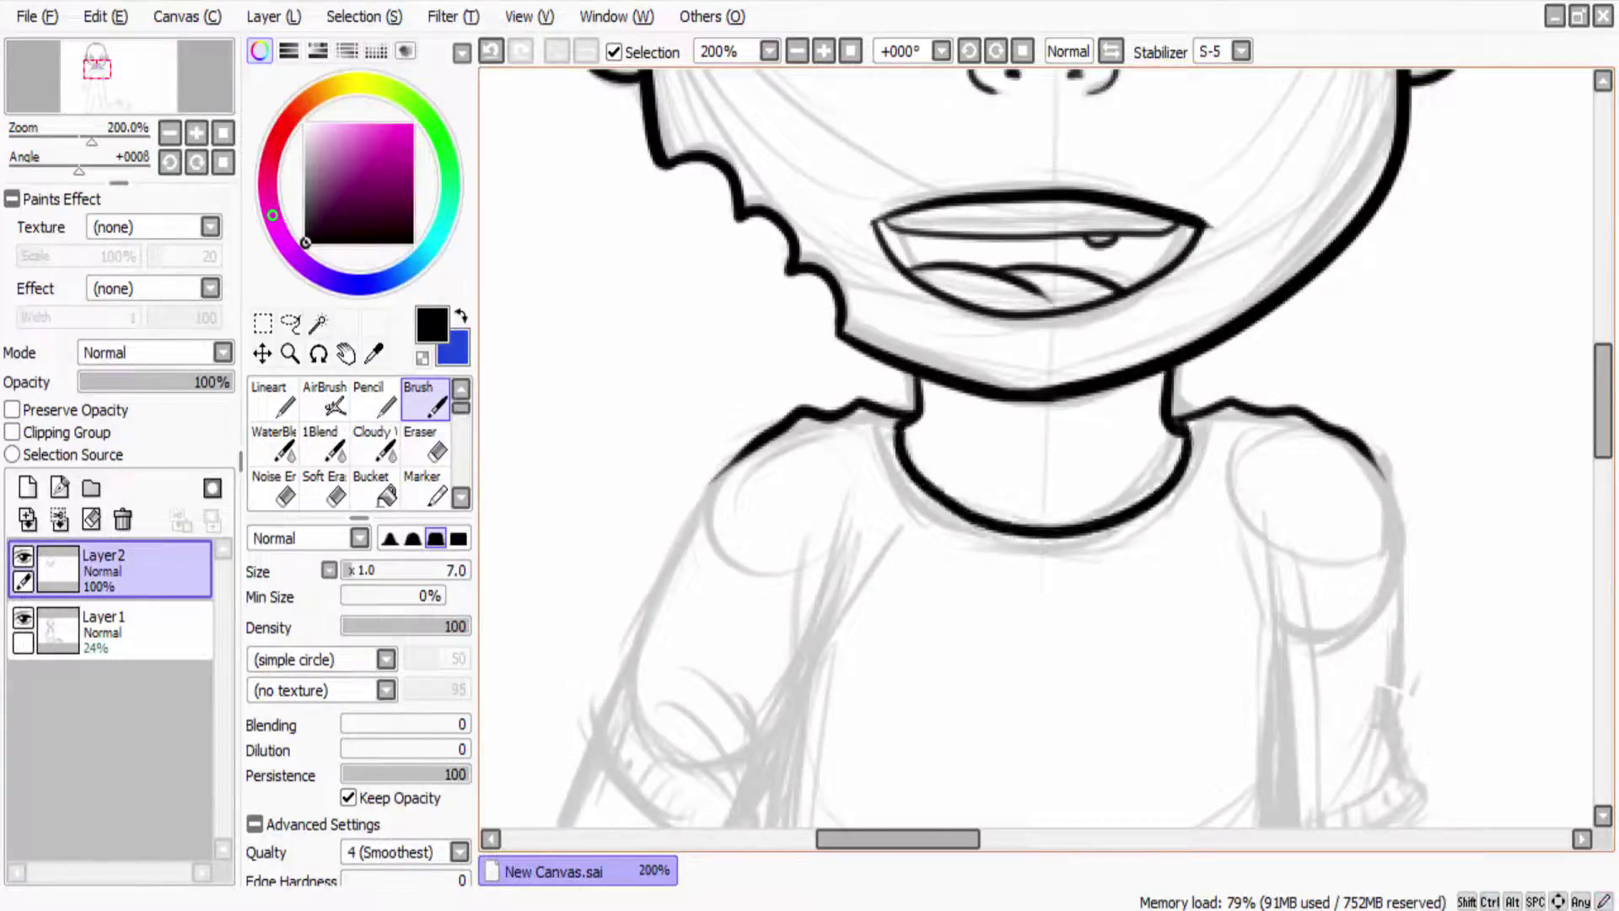
{"action": "left_click_drag", "start_coordinate": [847, 415], "coordinate": [912, 473]}
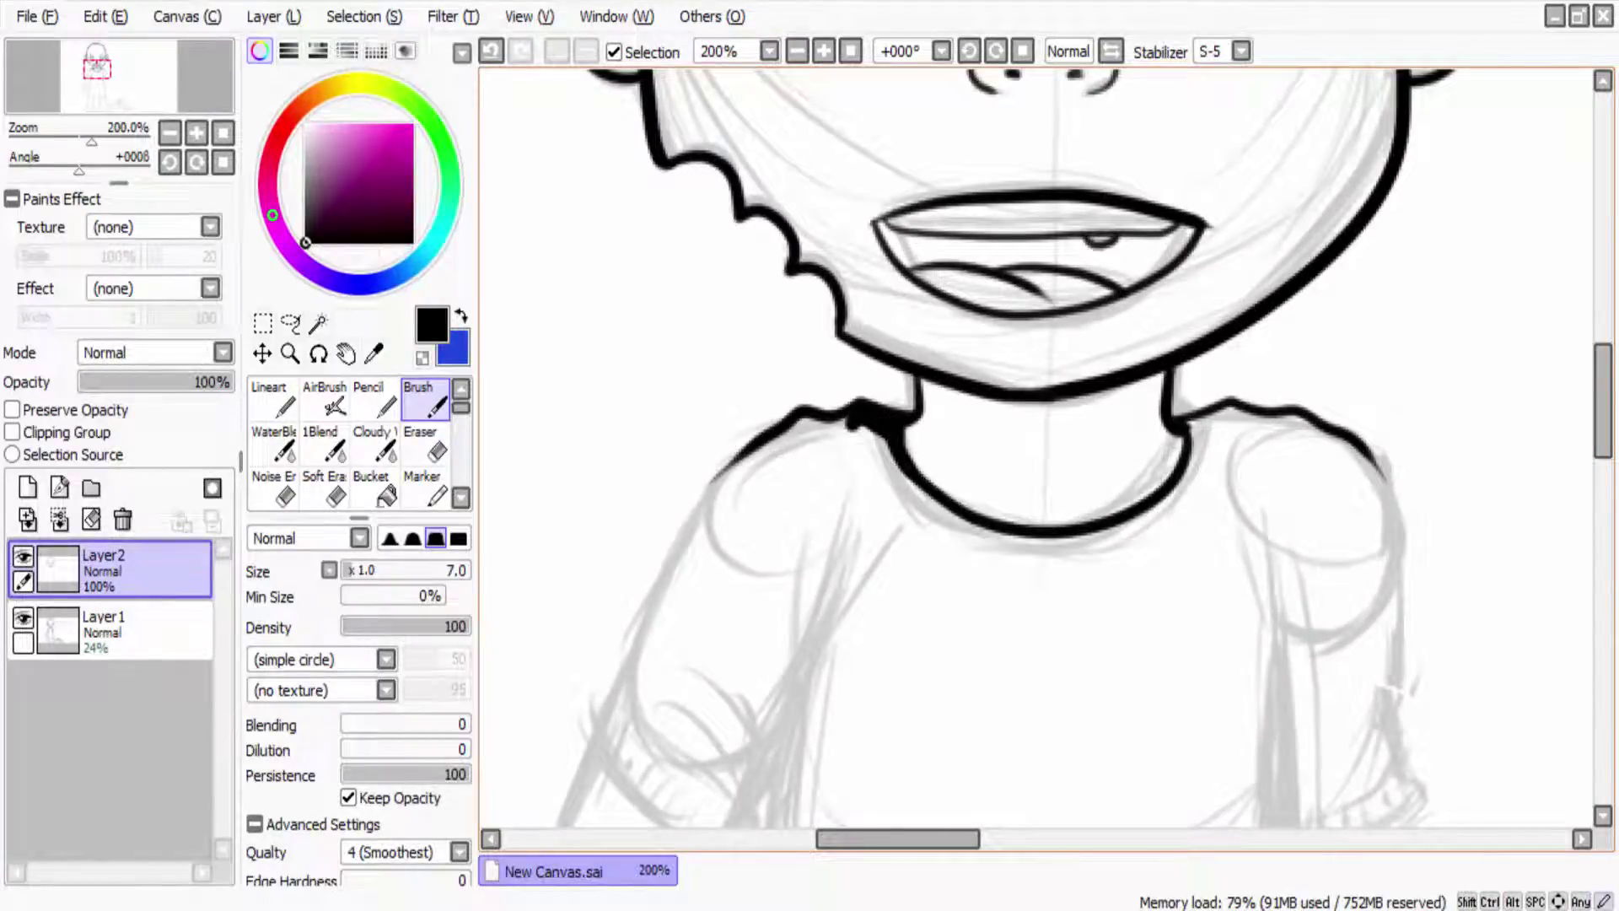
Step: Ink the sleeve on the intact side with its hem, plus the adjoining side line of the shirt
{"action": "left_click_drag", "start_coordinate": [1362, 447], "coordinate": [1416, 788]}
{"action": "scroll", "coordinate": [1329, 240], "scroll_direction": "down", "scroll_amount": 1}
{"action": "left_click_drag", "start_coordinate": [1298, 704], "coordinate": [1400, 666]}
{"action": "left_click_drag", "start_coordinate": [1273, 447], "coordinate": [1320, 801]}
{"action": "key", "text": "ctrl+z"}
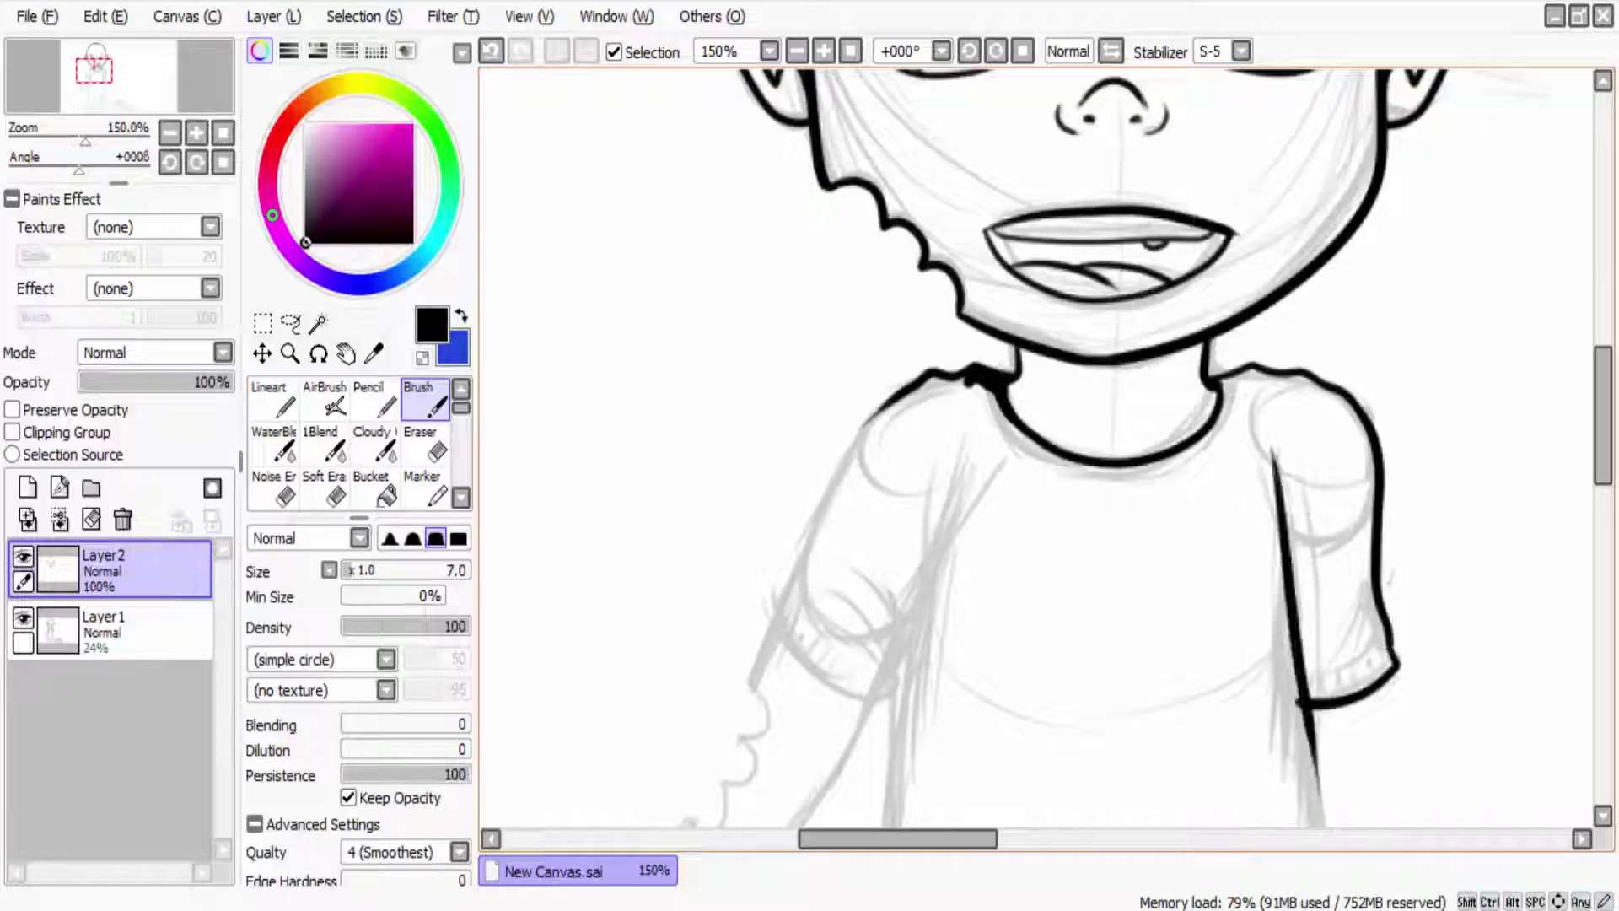
Step: Ink the shirt's other side line and the sleeve with its ribbed cuff on the bitten side
{"action": "left_click_drag", "start_coordinate": [937, 460], "coordinate": [900, 824]}
{"action": "left_click_drag", "start_coordinate": [885, 401], "coordinate": [893, 708]}
{"action": "left_click_drag", "start_coordinate": [771, 607], "coordinate": [906, 674]}
{"action": "key", "text": "ctrl+z"}
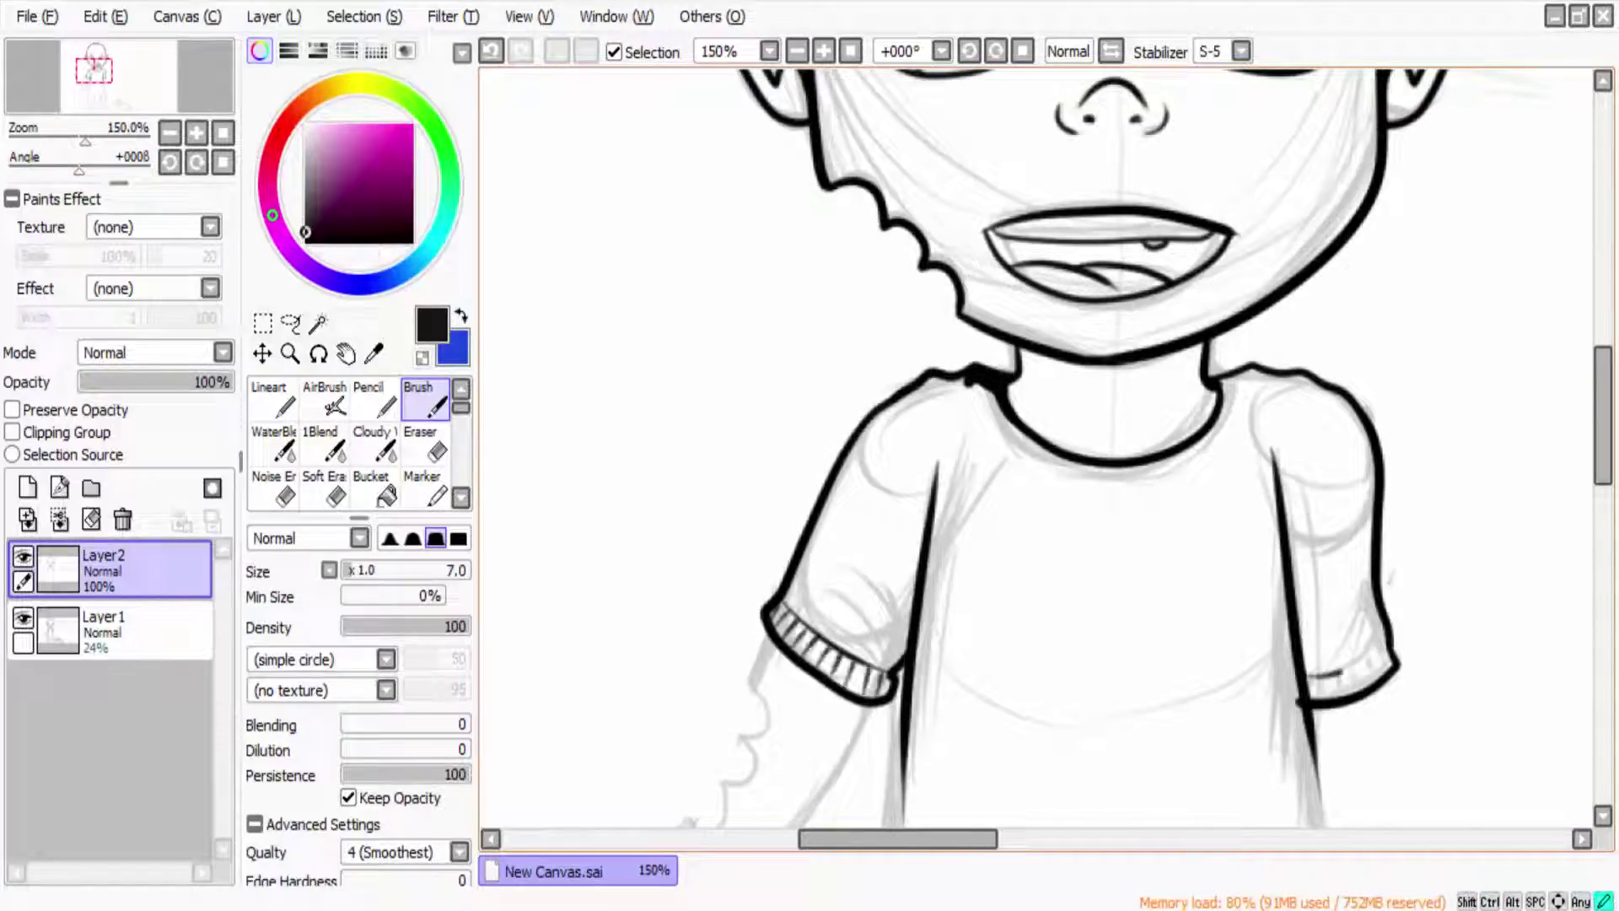
Step: Ink the scalloped bite edge along the outside of the forearm below the sleeve
{"action": "left_click_drag", "start_coordinate": [1117, 462], "coordinate": [1264, 295]}
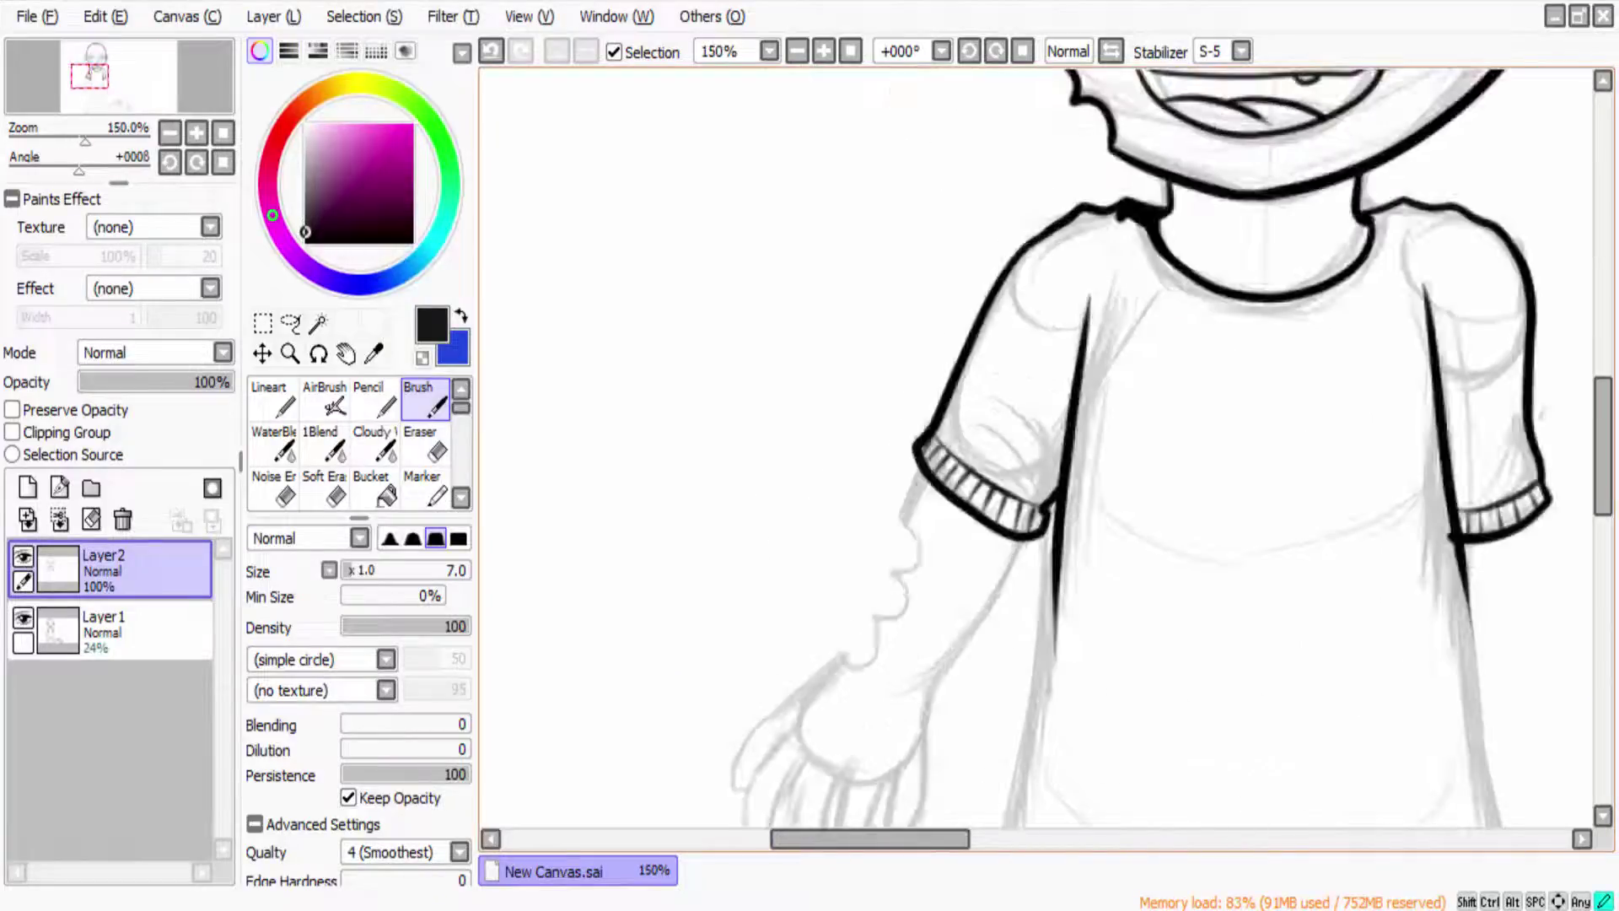
{"action": "left_click_drag", "start_coordinate": [926, 474], "coordinate": [876, 619]}
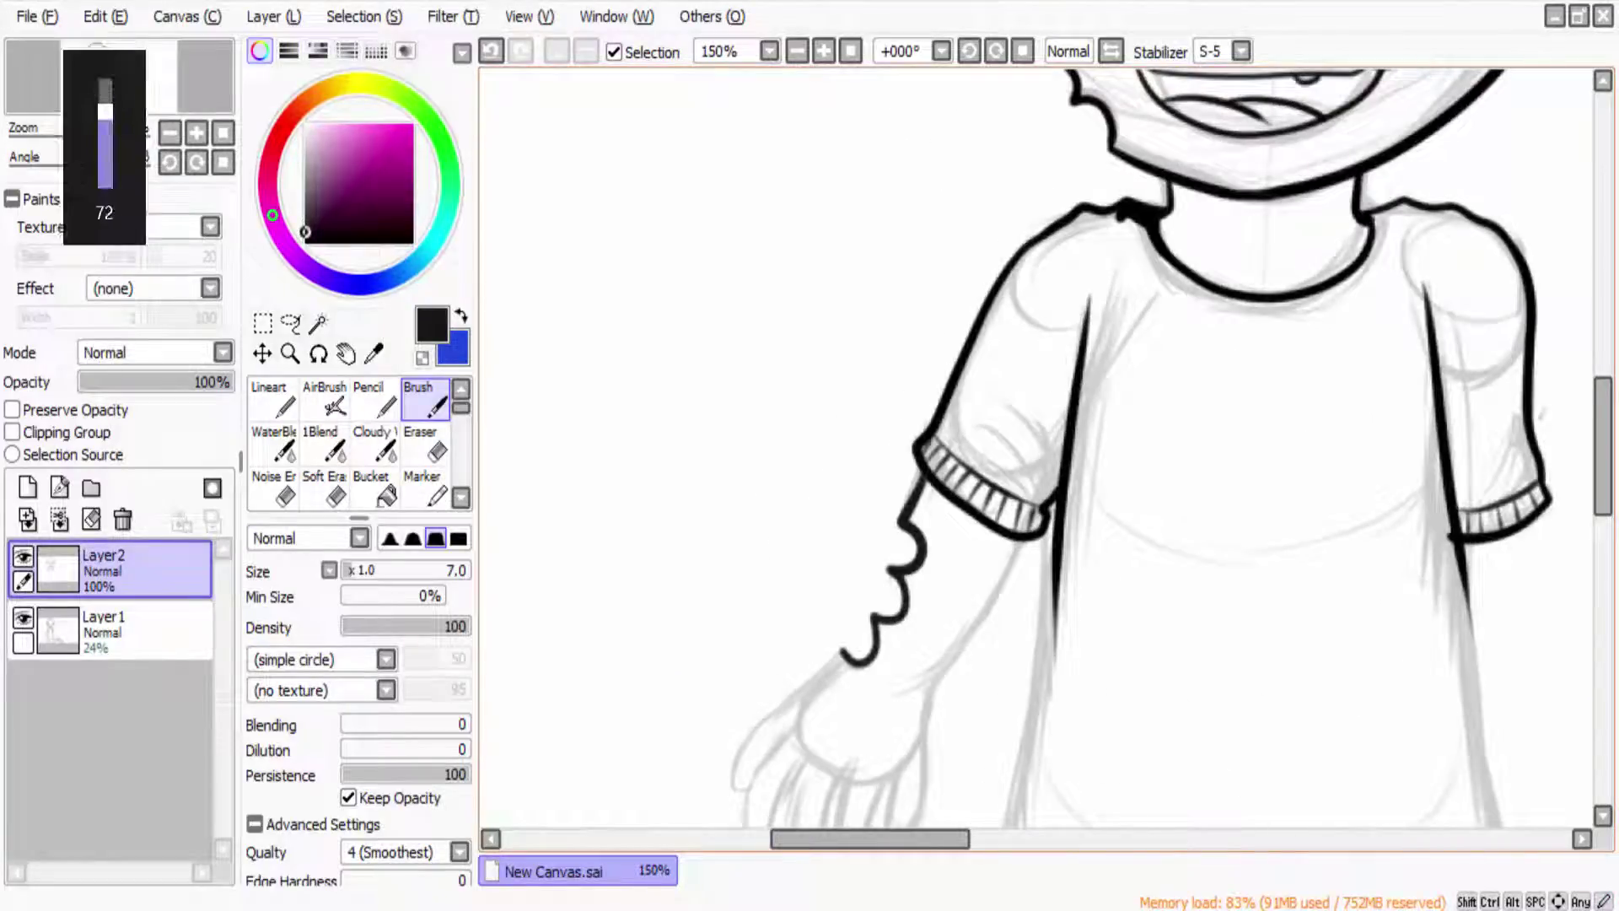
{"action": "scroll", "coordinate": [1037, 447], "scroll_direction": "down", "scroll_amount": 3}
{"action": "left_click_drag", "start_coordinate": [818, 557], "coordinate": [737, 666]}
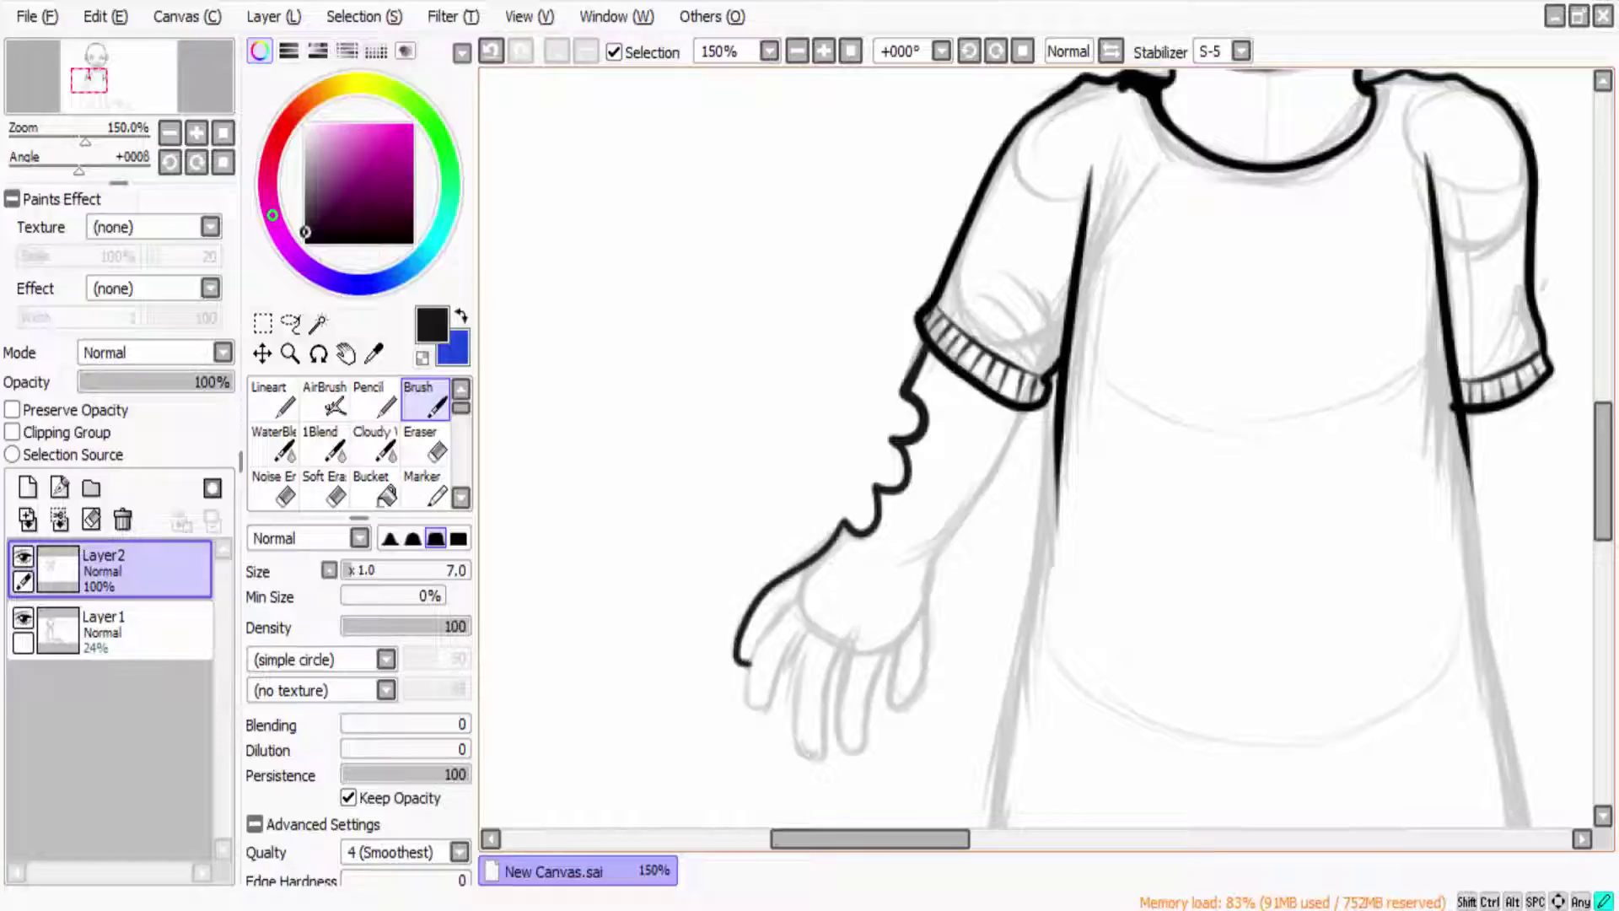
{"action": "key", "text": "ctrl+z"}
{"action": "left_click_drag", "start_coordinate": [793, 599], "coordinate": [746, 713]}
{"action": "key", "text": "ctrl+z"}
{"action": "key", "text": "ctrl+z"}
Step: Ink the inner edge of the forearm down to the wrist and around the finger nearest the body
{"action": "left_click_drag", "start_coordinate": [1032, 410], "coordinate": [894, 708]}
{"action": "key", "text": "ctrl+z"}
{"action": "mouse_move", "coordinate": [921, 607]}
{"action": "left_mouse_down"}
{"action": "mouse_move", "coordinate": [885, 666]}
{"action": "mouse_move", "coordinate": [902, 712]}
{"action": "mouse_move", "coordinate": [897, 645]}
{"action": "mouse_move", "coordinate": [890, 699]}
{"action": "mouse_move", "coordinate": [929, 608]}
{"action": "left_mouse_up"}
{"action": "key", "text": "ctrl+z"}
{"action": "key", "text": "ctrl+z"}
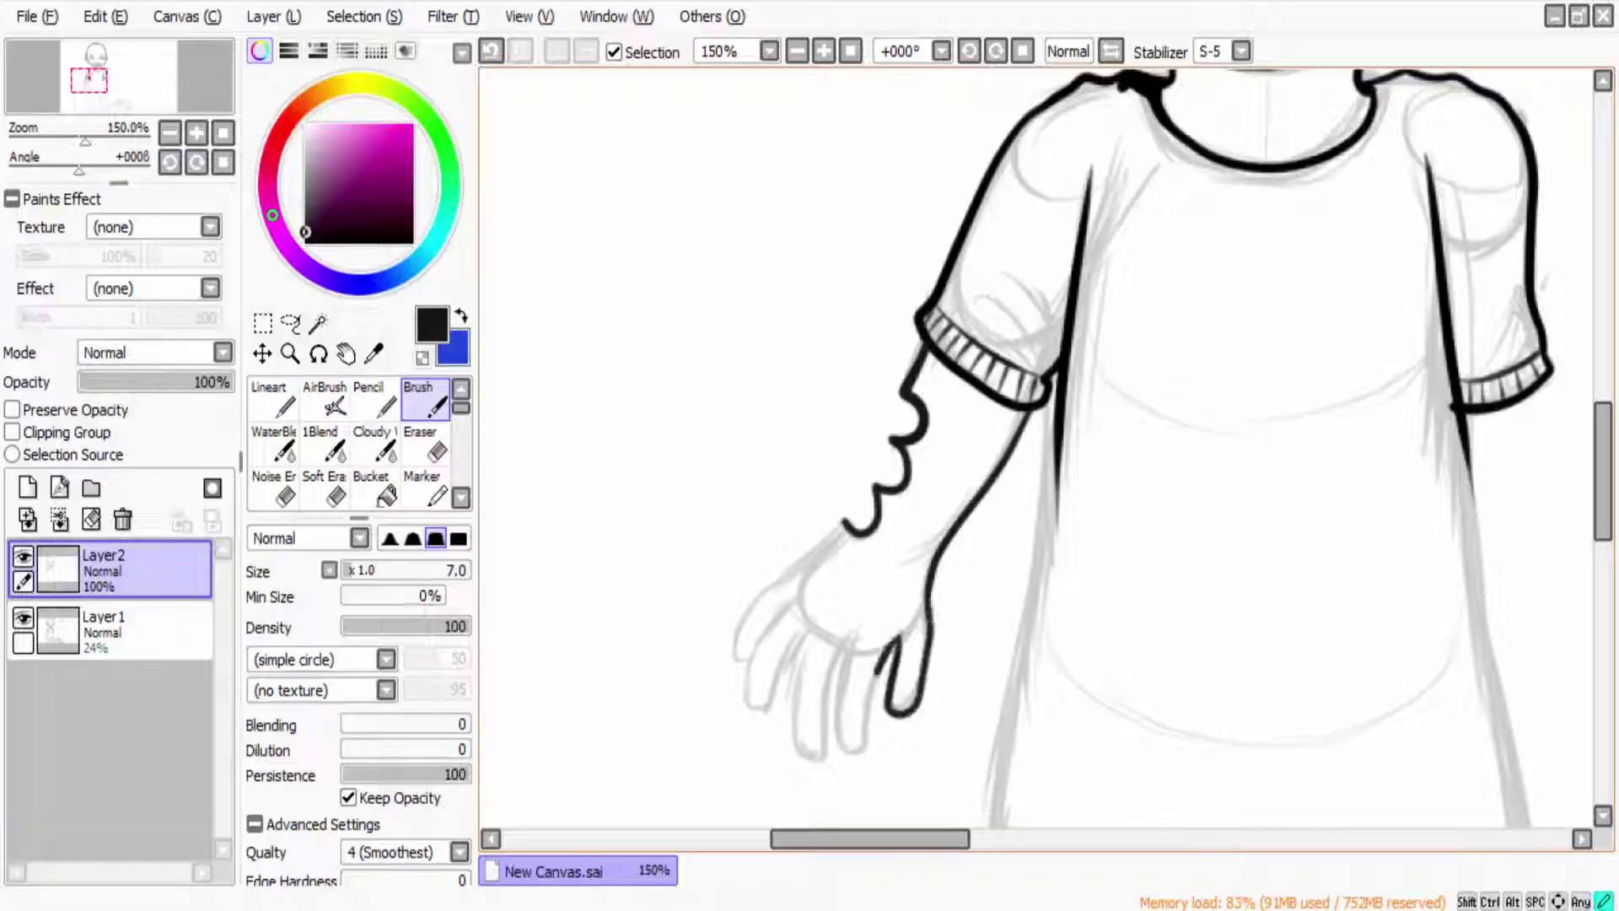
Step: Ink the outlines of the middle fingers, redrawing strokes that miss the sketch
{"action": "left_click_drag", "start_coordinate": [881, 662], "coordinate": [848, 628]}
{"action": "key", "text": "ctrl+z"}
{"action": "left_click_drag", "start_coordinate": [877, 696], "coordinate": [843, 759]}
{"action": "key", "text": "ctrl+z"}
{"action": "mouse_move", "coordinate": [873, 658]}
{"action": "left_mouse_down"}
{"action": "mouse_move", "coordinate": [841, 741]}
{"action": "mouse_move", "coordinate": [850, 629]}
{"action": "mouse_move", "coordinate": [805, 763]}
{"action": "left_mouse_up"}
{"action": "key", "text": "ctrl+z"}
{"action": "mouse_move", "coordinate": [816, 621]}
{"action": "left_mouse_down"}
{"action": "mouse_move", "coordinate": [801, 763]}
{"action": "mouse_move", "coordinate": [822, 629]}
{"action": "left_mouse_up"}
{"action": "key", "text": "ctrl+z"}
{"action": "mouse_move", "coordinate": [812, 621]}
{"action": "left_mouse_down"}
{"action": "mouse_move", "coordinate": [751, 718]}
{"action": "mouse_move", "coordinate": [796, 600]}
{"action": "left_mouse_up"}
{"action": "key", "text": "ctrl+z"}
Step: Ink the back of the hand from the bitten wrist and outline the two outermost fingers
{"action": "mouse_move", "coordinate": [845, 522]}
{"action": "left_mouse_down"}
{"action": "mouse_move", "coordinate": [737, 645]}
{"action": "mouse_move", "coordinate": [784, 578]}
{"action": "mouse_move", "coordinate": [753, 595]}
{"action": "left_mouse_up"}
{"action": "key", "text": "ctrl+z"}
{"action": "key", "text": "ctrl+z"}
{"action": "left_click_drag", "start_coordinate": [843, 524], "coordinate": [725, 675]}
{"action": "key", "text": "ctrl+z"}
{"action": "key", "text": "ctrl+z"}
{"action": "mouse_move", "coordinate": [805, 624]}
{"action": "left_mouse_down"}
{"action": "mouse_move", "coordinate": [763, 721]}
{"action": "mouse_move", "coordinate": [746, 720]}
{"action": "left_mouse_up"}
{"action": "left_click_drag", "start_coordinate": [843, 519], "coordinate": [730, 679]}
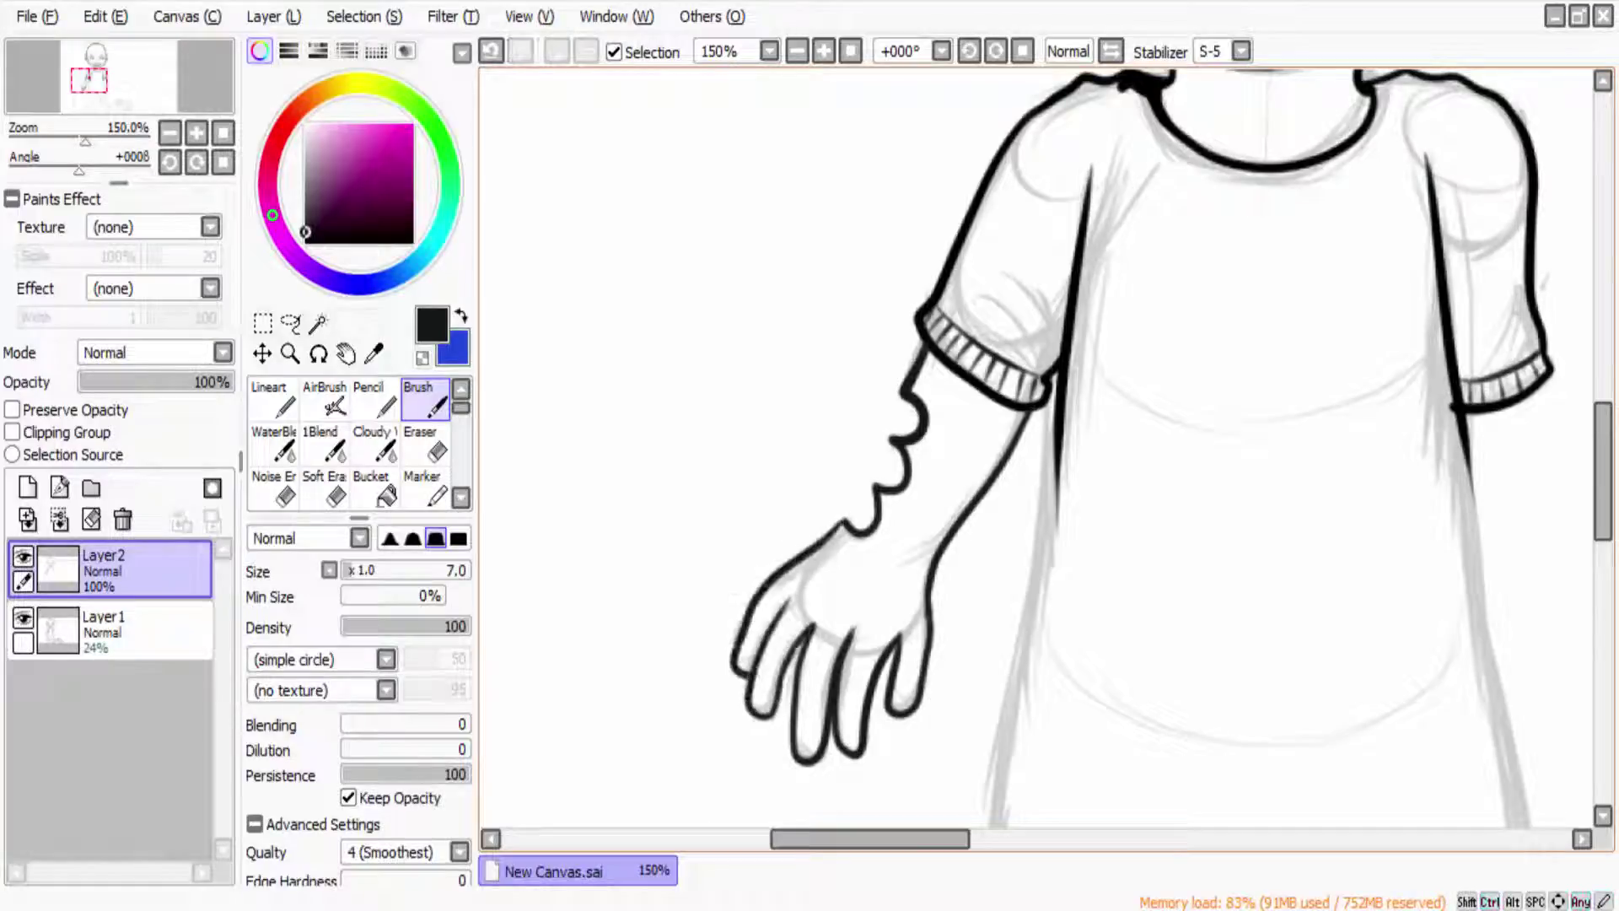
Step: Lasso the outer fingers and reshape them inward with Free Deform
{"action": "key", "text": "minus"}
{"action": "key", "text": "m"}
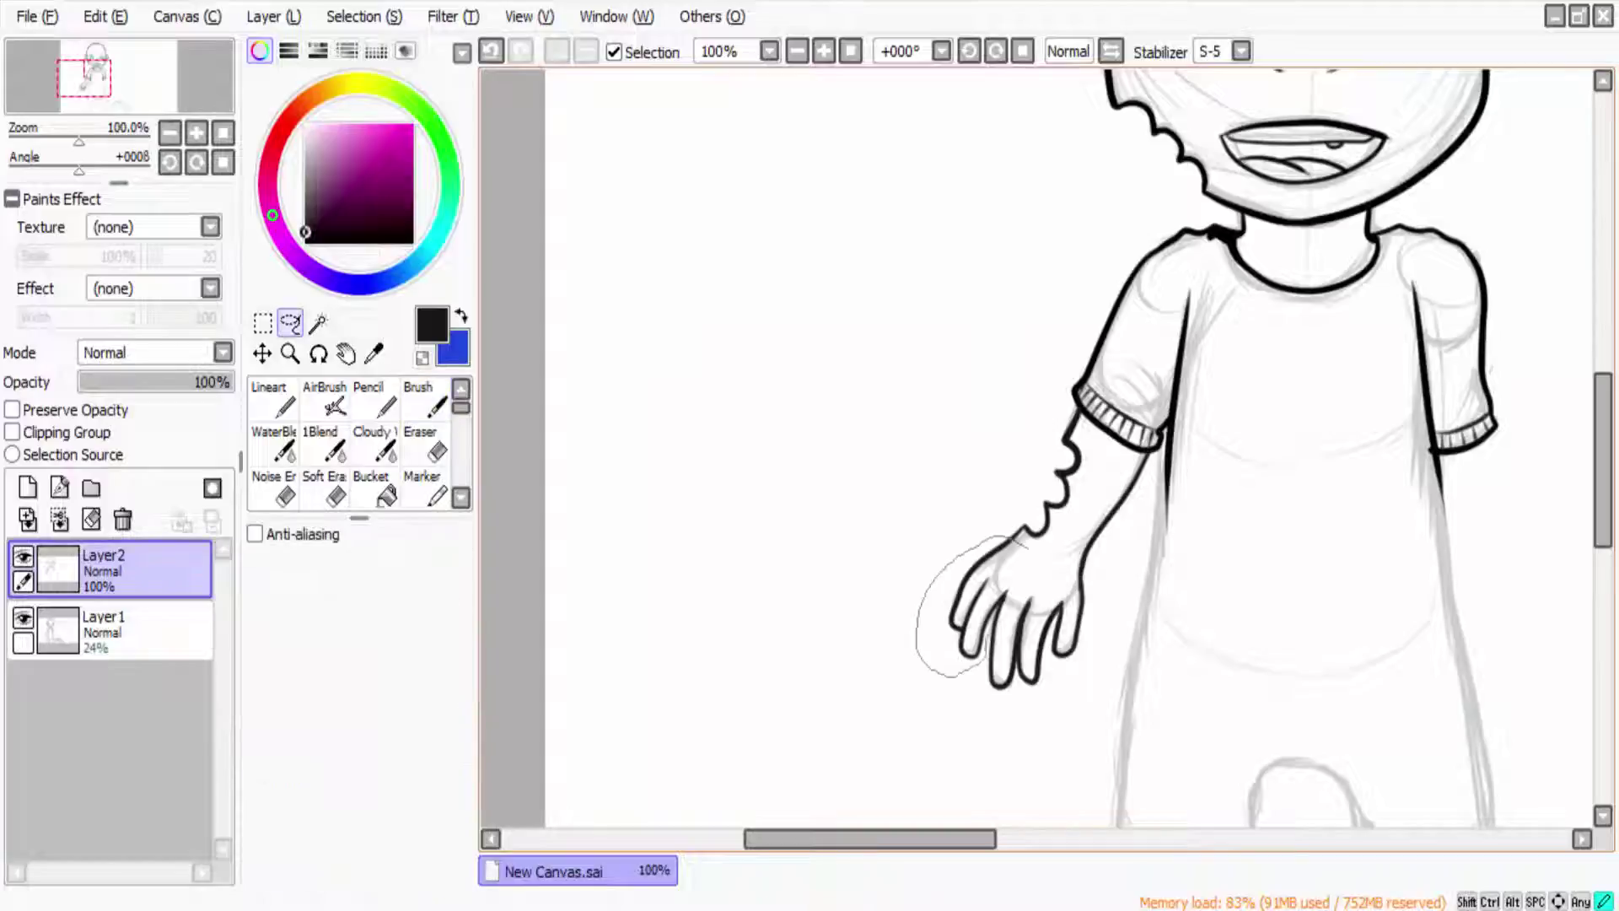
{"action": "left_click_drag", "start_coordinate": [957, 541], "coordinate": [1015, 661]}
{"action": "key", "text": "ctrl+t"}
{"action": "left_click", "coordinate": [255, 667]}
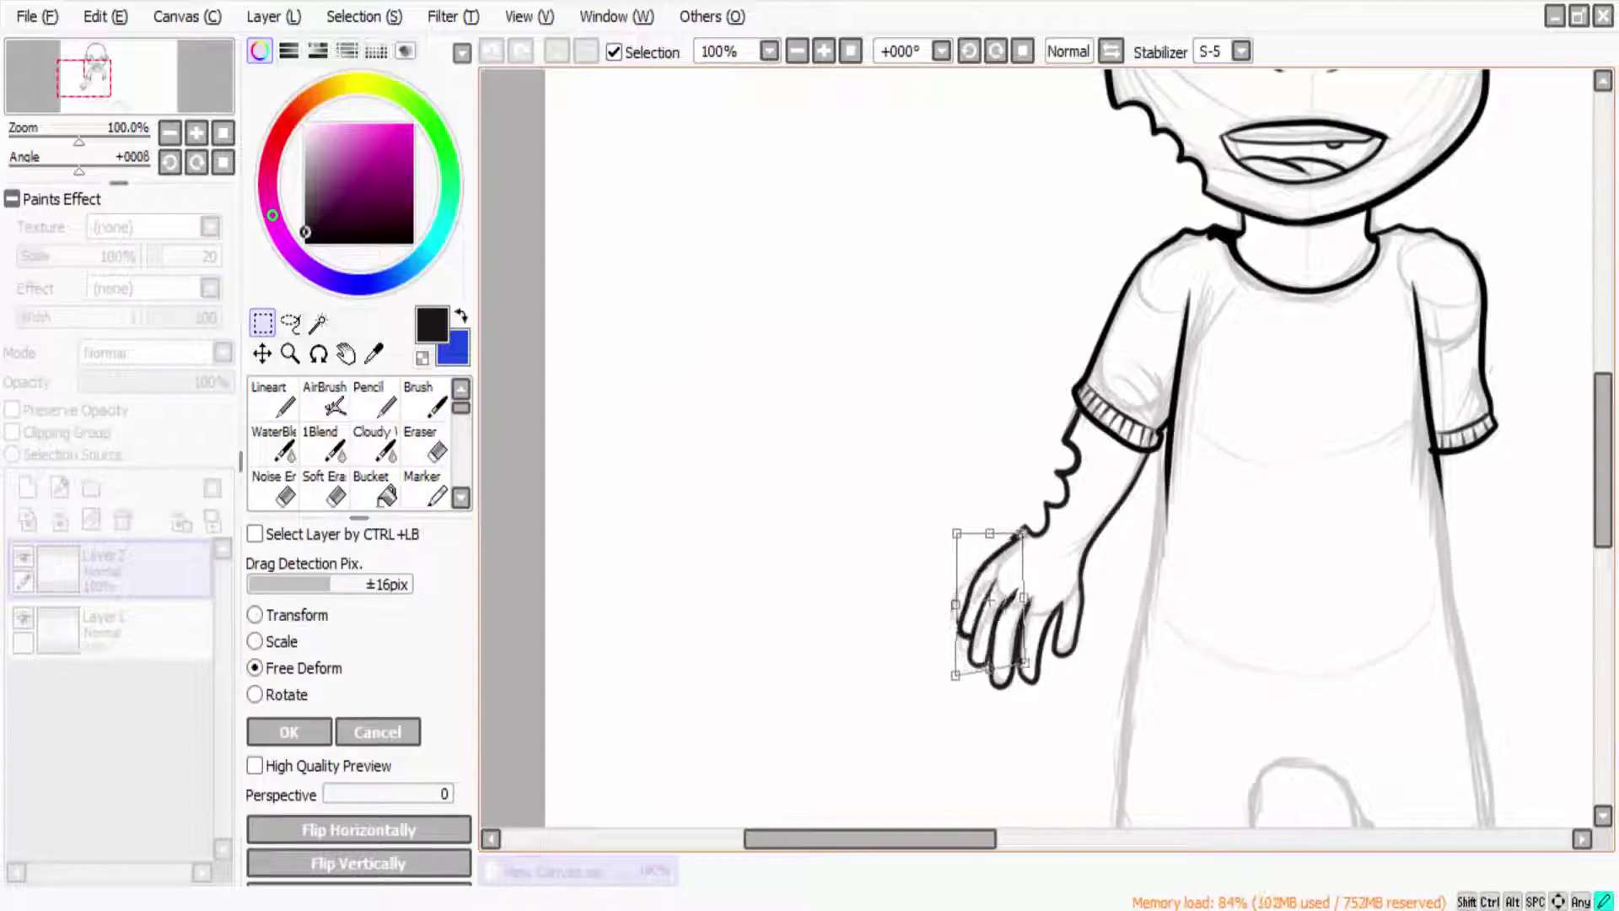
{"action": "key", "text": "Return"}
Step: Erase the distorted finger outline beside the innermost finger, redraw it with a rounded tip and trim its thick edge
{"action": "key", "text": "plus"}
{"action": "key", "text": "plus"}
{"action": "key", "text": "plus"}
{"action": "key", "text": "e"}
{"action": "left_click_drag", "start_coordinate": [1046, 641], "coordinate": [1037, 733]}
{"action": "key", "text": "b"}
{"action": "left_click_drag", "start_coordinate": [1020, 679], "coordinate": [1012, 742]}
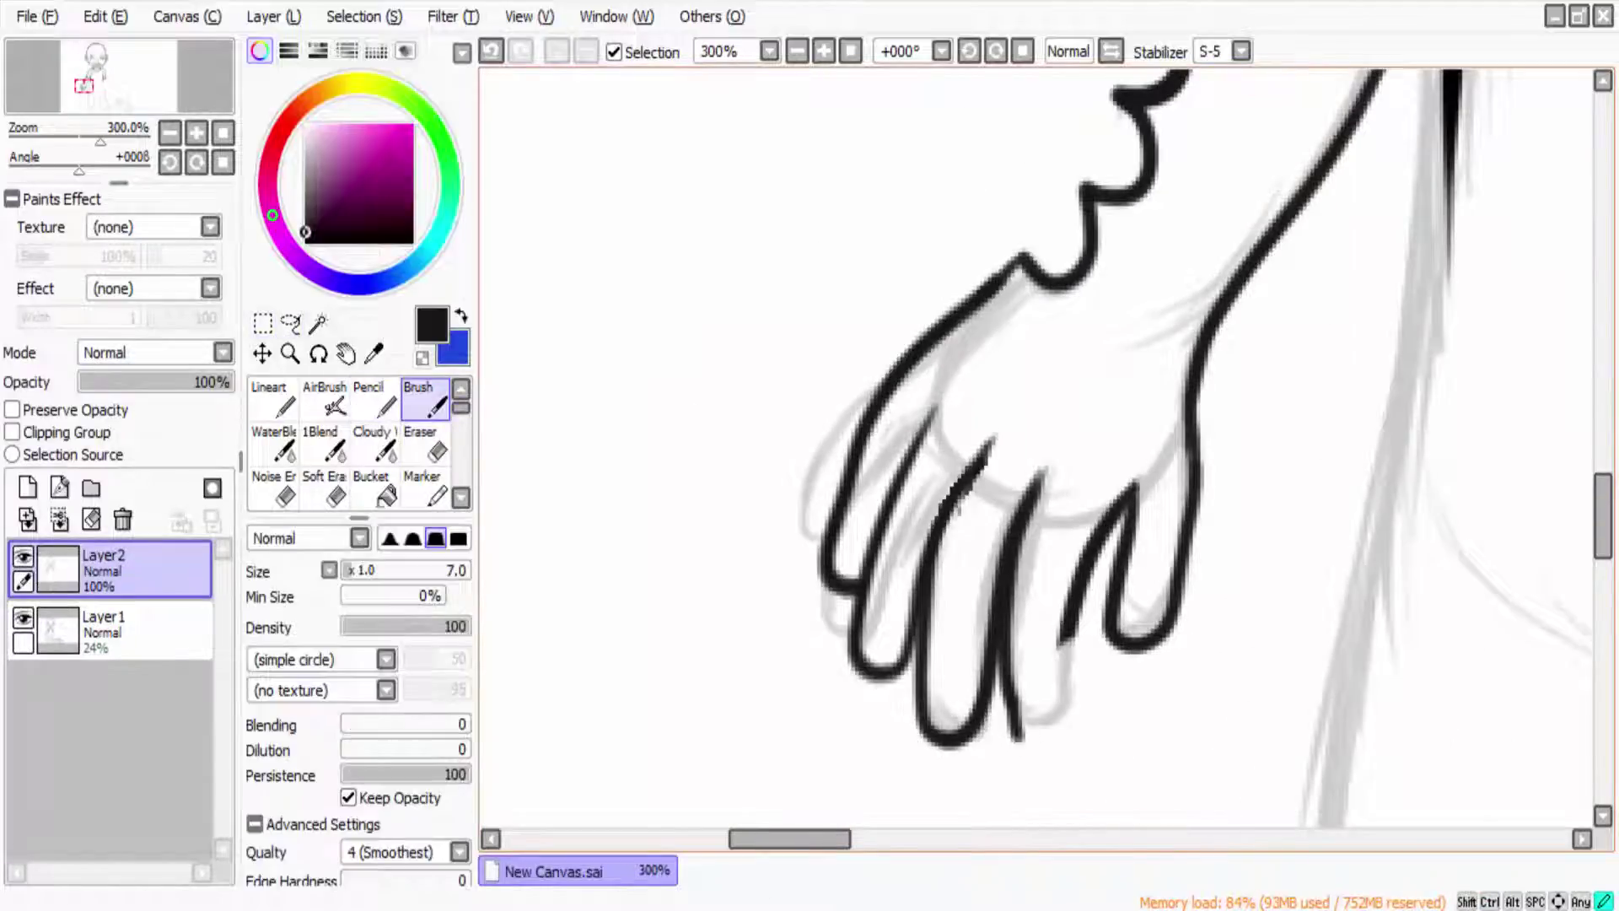
{"action": "mouse_move", "coordinate": [1016, 640]}
{"action": "left_mouse_down"}
{"action": "mouse_move", "coordinate": [1084, 754]}
{"action": "mouse_move", "coordinate": [1067, 700]}
{"action": "mouse_move", "coordinate": [1070, 733]}
{"action": "left_mouse_up"}
{"action": "key", "text": "minus"}
{"action": "key", "text": "e"}
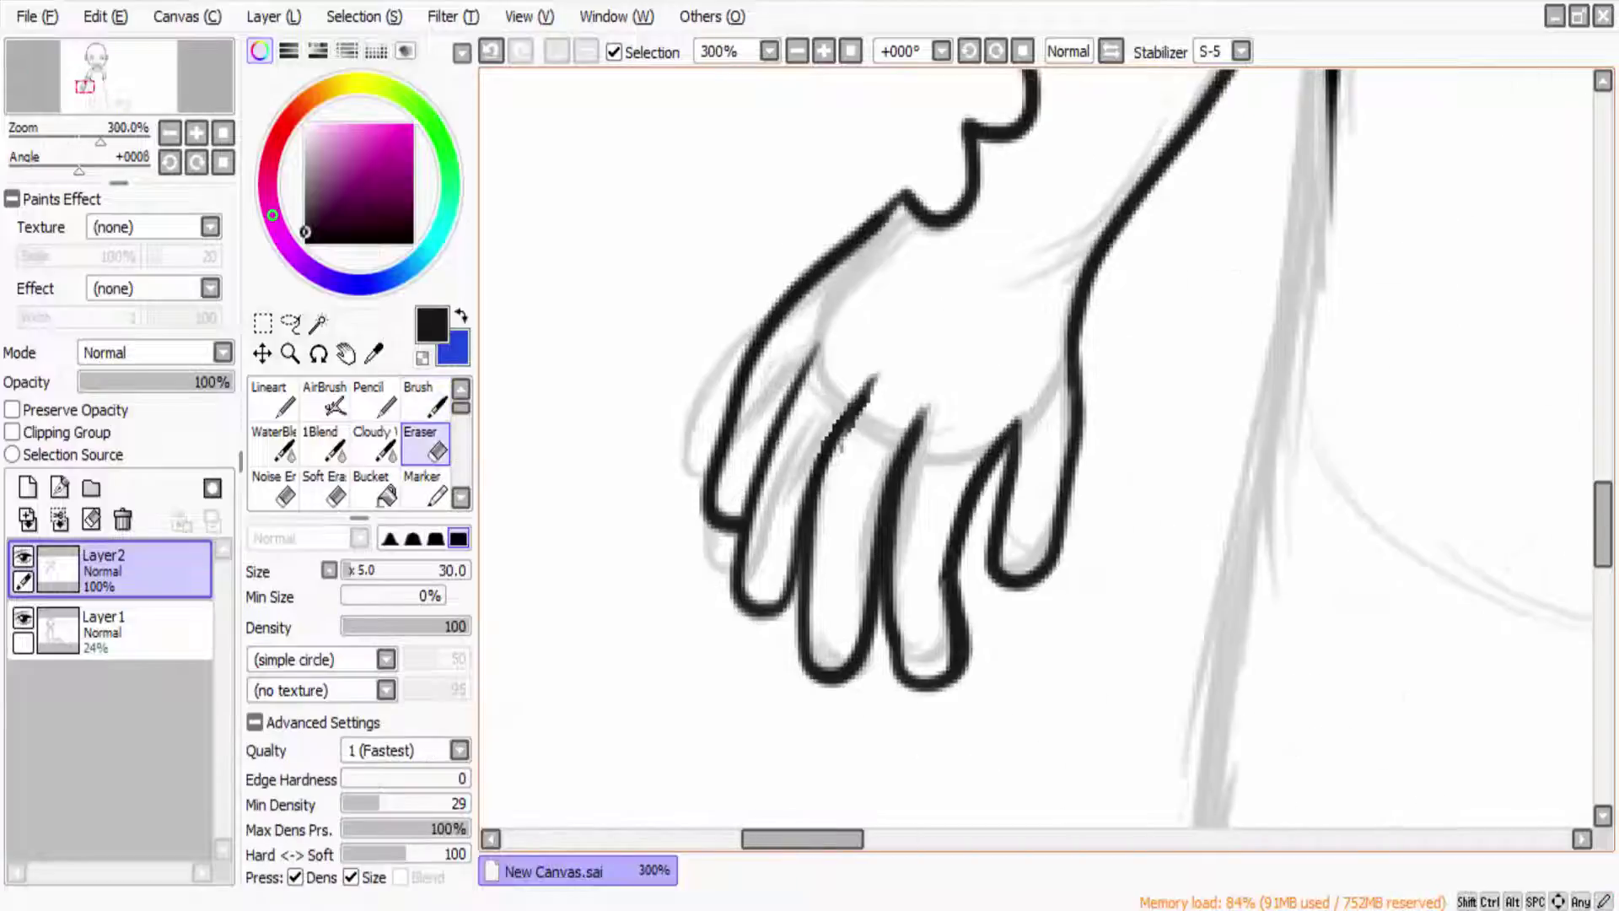
{"action": "left_click_drag", "start_coordinate": [965, 589], "coordinate": [966, 671]}
{"action": "key", "text": "plus"}
{"action": "key", "text": "b"}
{"action": "key", "text": "minus"}
{"action": "key", "text": "minus"}
{"action": "key", "text": "minus"}
{"action": "key", "text": "minus"}
{"action": "key", "text": "minus"}
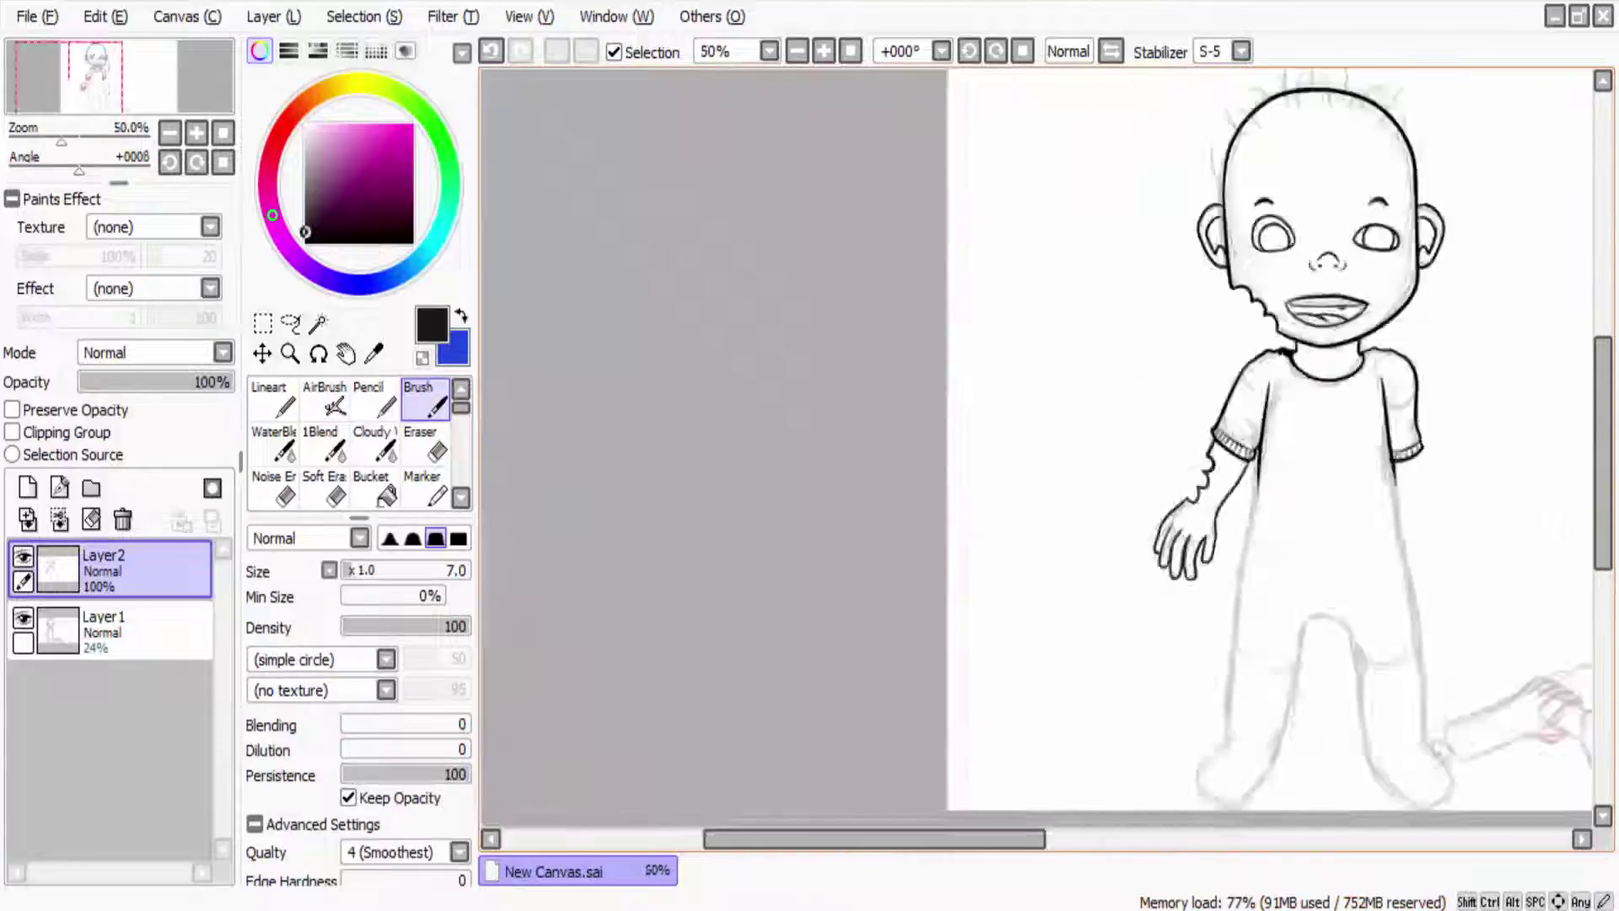
{"action": "key", "text": "plus"}
{"action": "key", "text": "plus"}
{"action": "key", "text": "minus"}
{"action": "key", "text": "minus"}
{"action": "key", "text": "minus"}
{"action": "key", "text": "plus"}
{"action": "key", "text": "plus"}
{"action": "key", "text": "plus"}
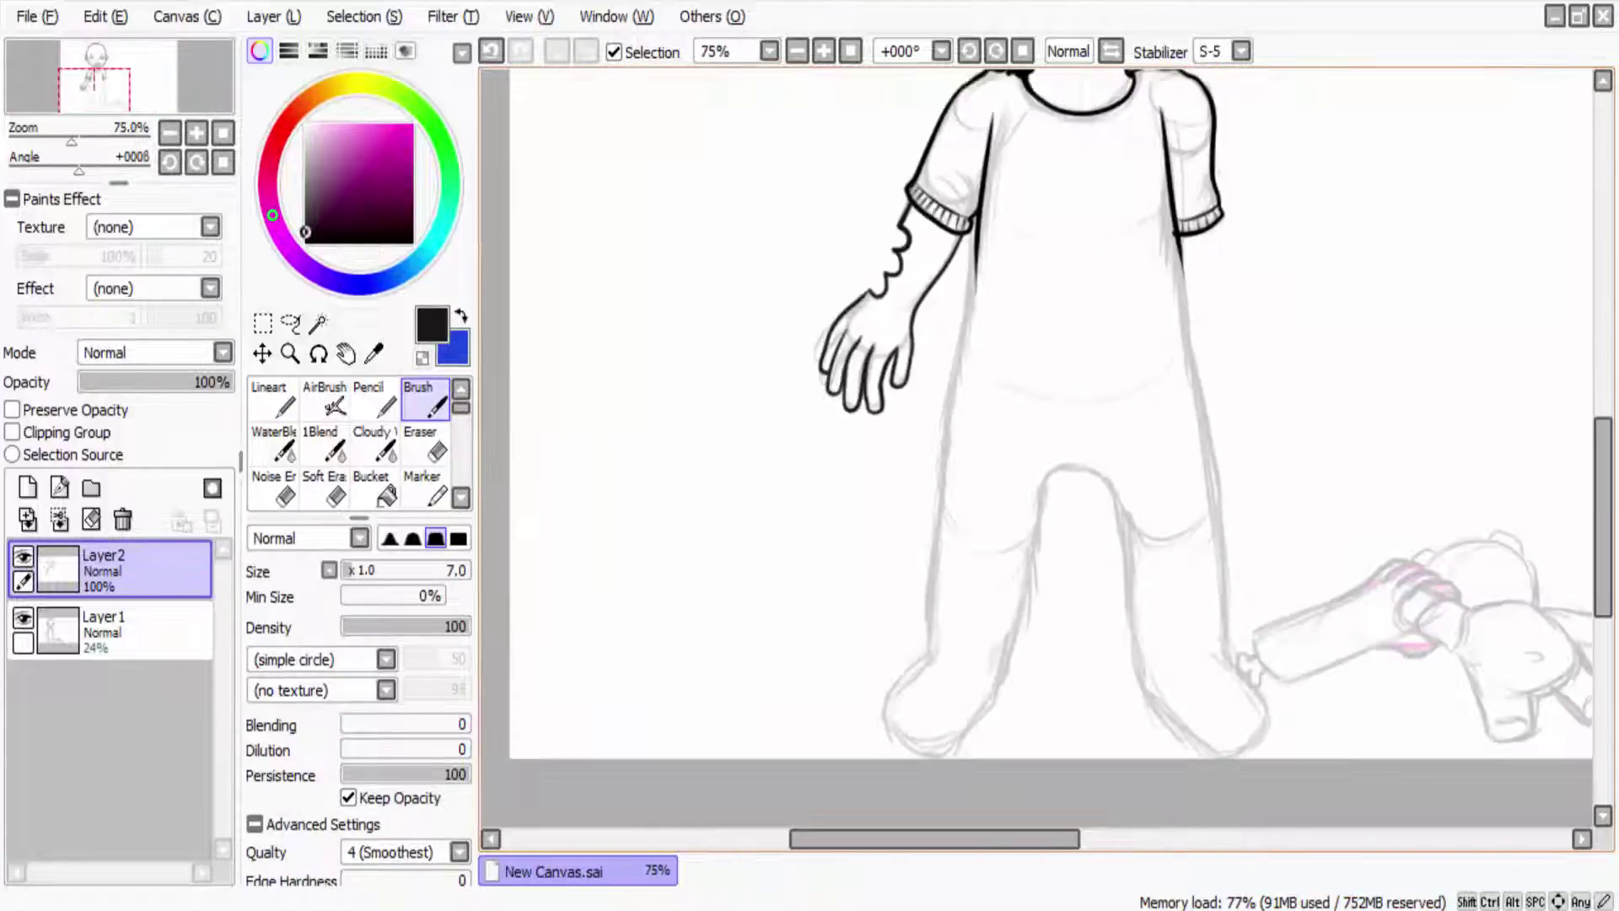
Step: Ink the garment's side line from below the bitten arm down the leg and clean up the joint with the Eraser
{"action": "key", "text": "ctrl+z"}
{"action": "left_click_drag", "start_coordinate": [977, 247], "coordinate": [957, 430]}
{"action": "key", "text": "ctrl+z"}
{"action": "left_click_drag", "start_coordinate": [968, 312], "coordinate": [933, 628]}
{"action": "key", "text": "e"}
{"action": "left_click_drag", "start_coordinate": [973, 272], "coordinate": [972, 295]}
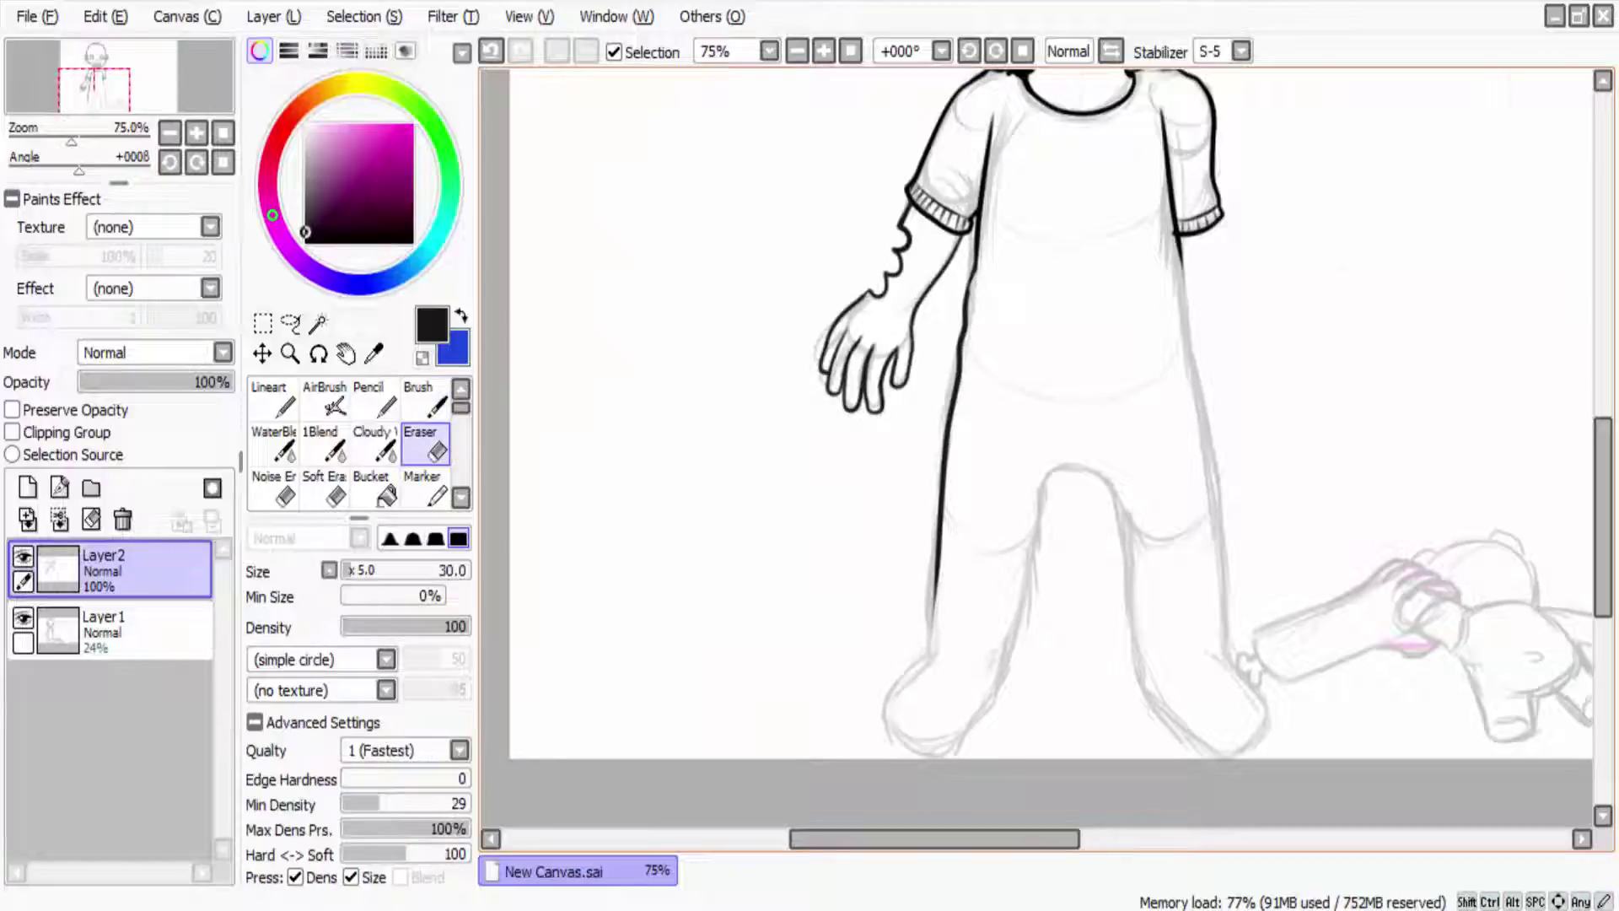
Step: Ink the garment's other side line from under the intact sleeve down towards the thigh
{"action": "key", "text": "plus"}
{"action": "key", "text": "plus"}
{"action": "key", "text": "plus"}
{"action": "key", "text": "b"}
{"action": "key", "text": "minus"}
{"action": "key", "text": "minus"}
{"action": "key", "text": "plus"}
{"action": "key", "text": "plus"}
{"action": "key", "text": "e"}
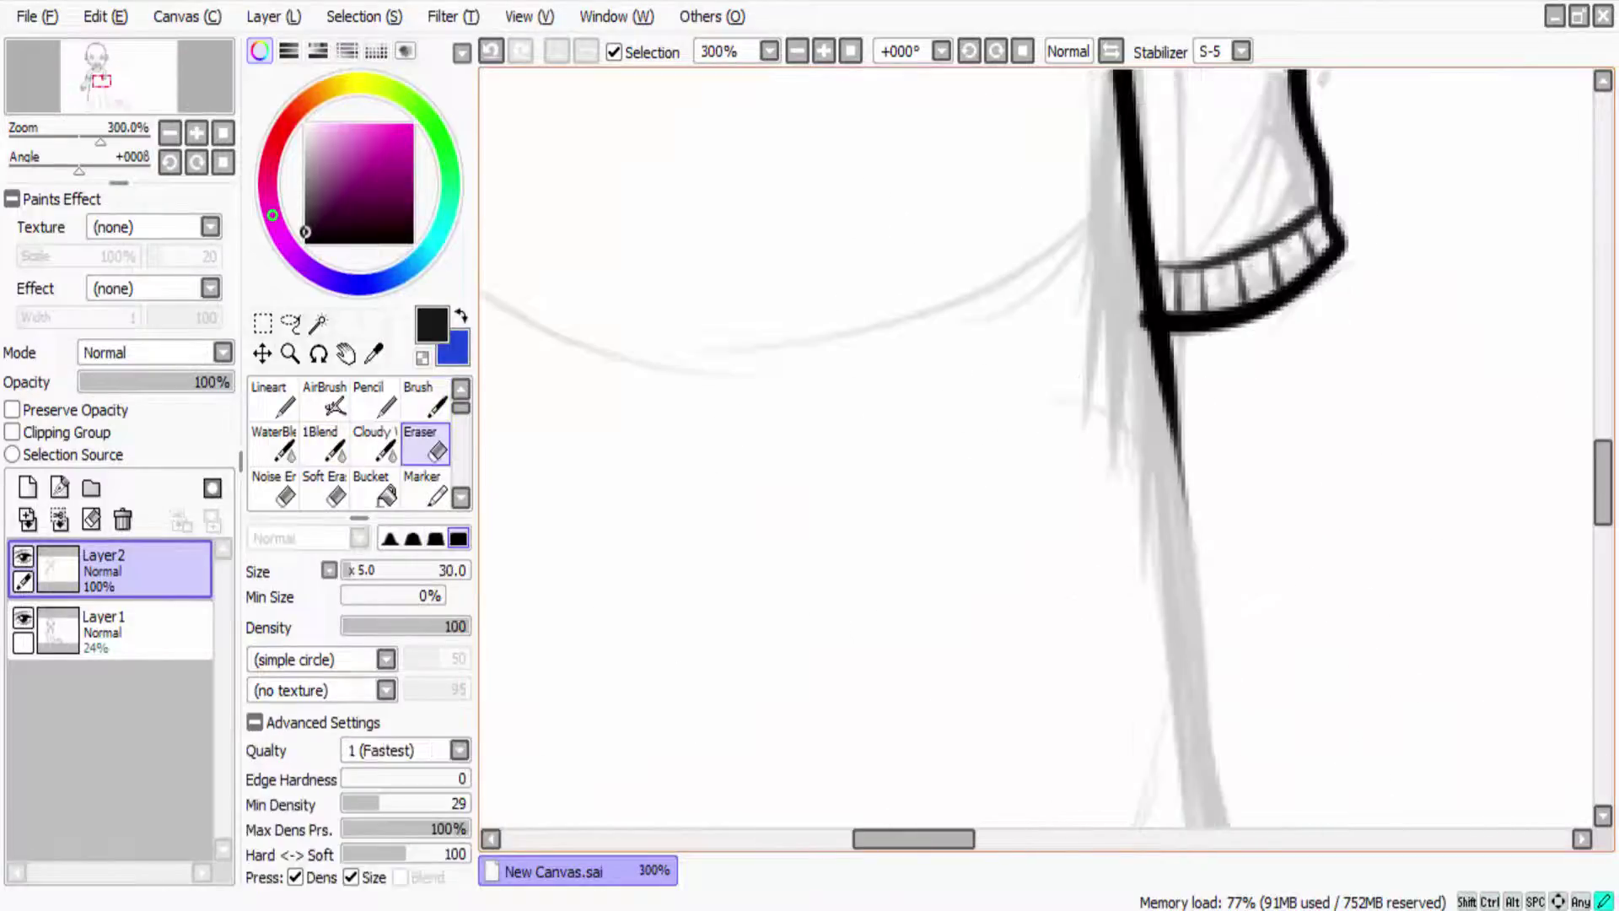
{"action": "key", "text": "minus"}
{"action": "key", "text": "minus"}
{"action": "key", "text": "b"}
{"action": "left_click_drag", "start_coordinate": [1014, 325], "coordinate": [1071, 666]}
{"action": "left_click_drag", "start_coordinate": [969, 422], "coordinate": [1105, 274]}
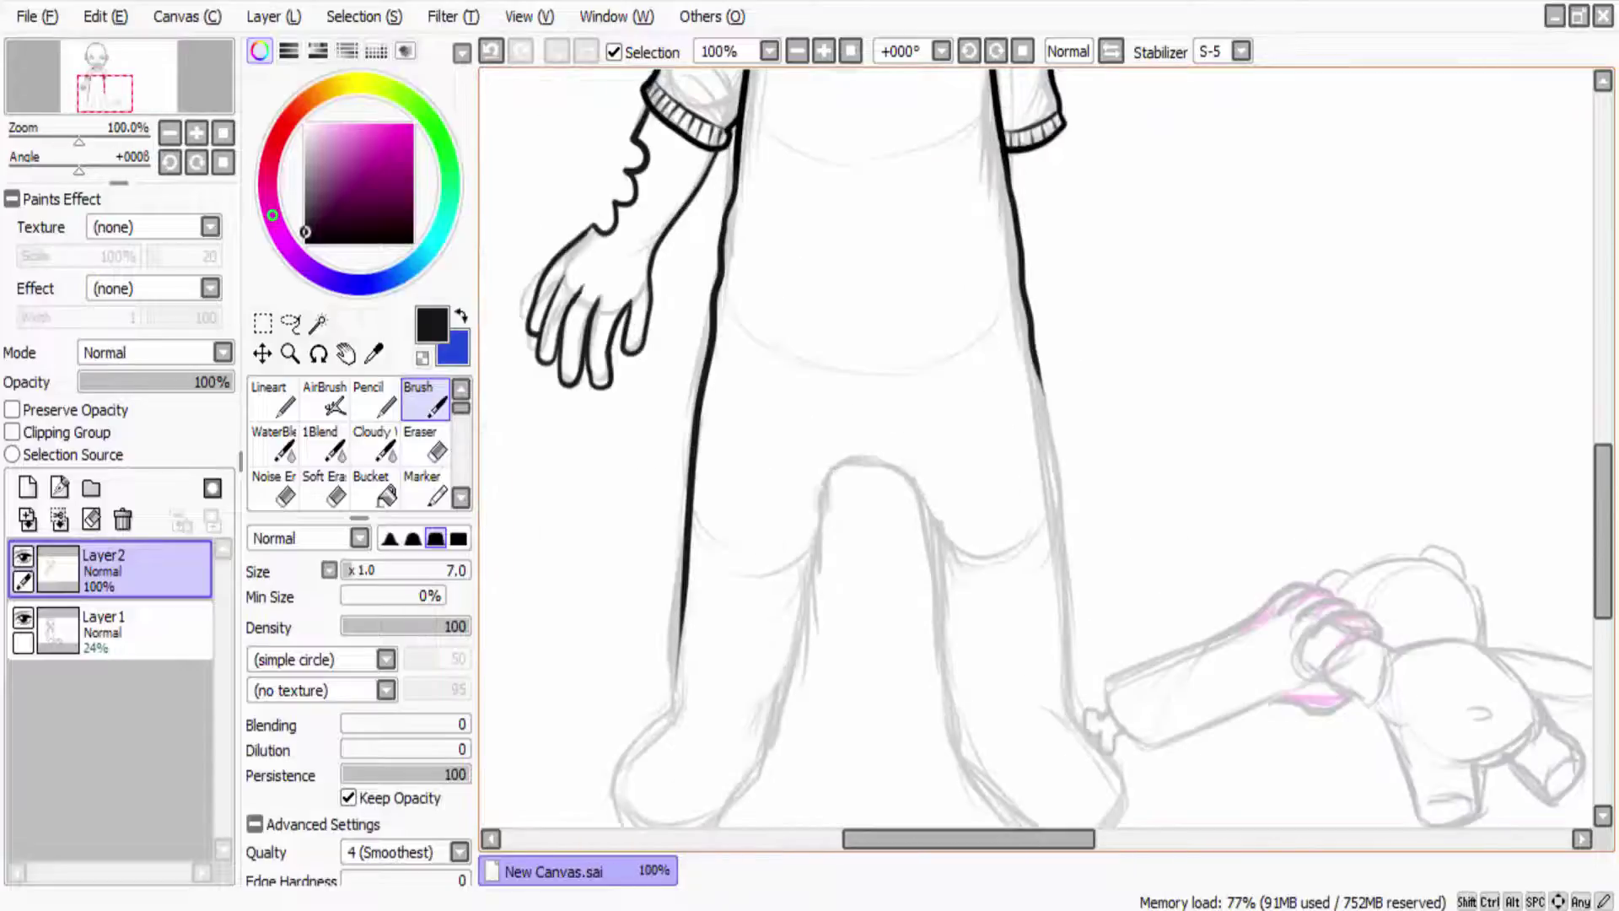
Step: Ink the crotch arch and both inner leg lines of the garment
{"action": "left_click_drag", "start_coordinate": [819, 526], "coordinate": [930, 584]}
{"action": "left_click_drag", "start_coordinate": [816, 540], "coordinate": [759, 780]}
{"action": "left_click_drag", "start_coordinate": [928, 590], "coordinate": [969, 793]}
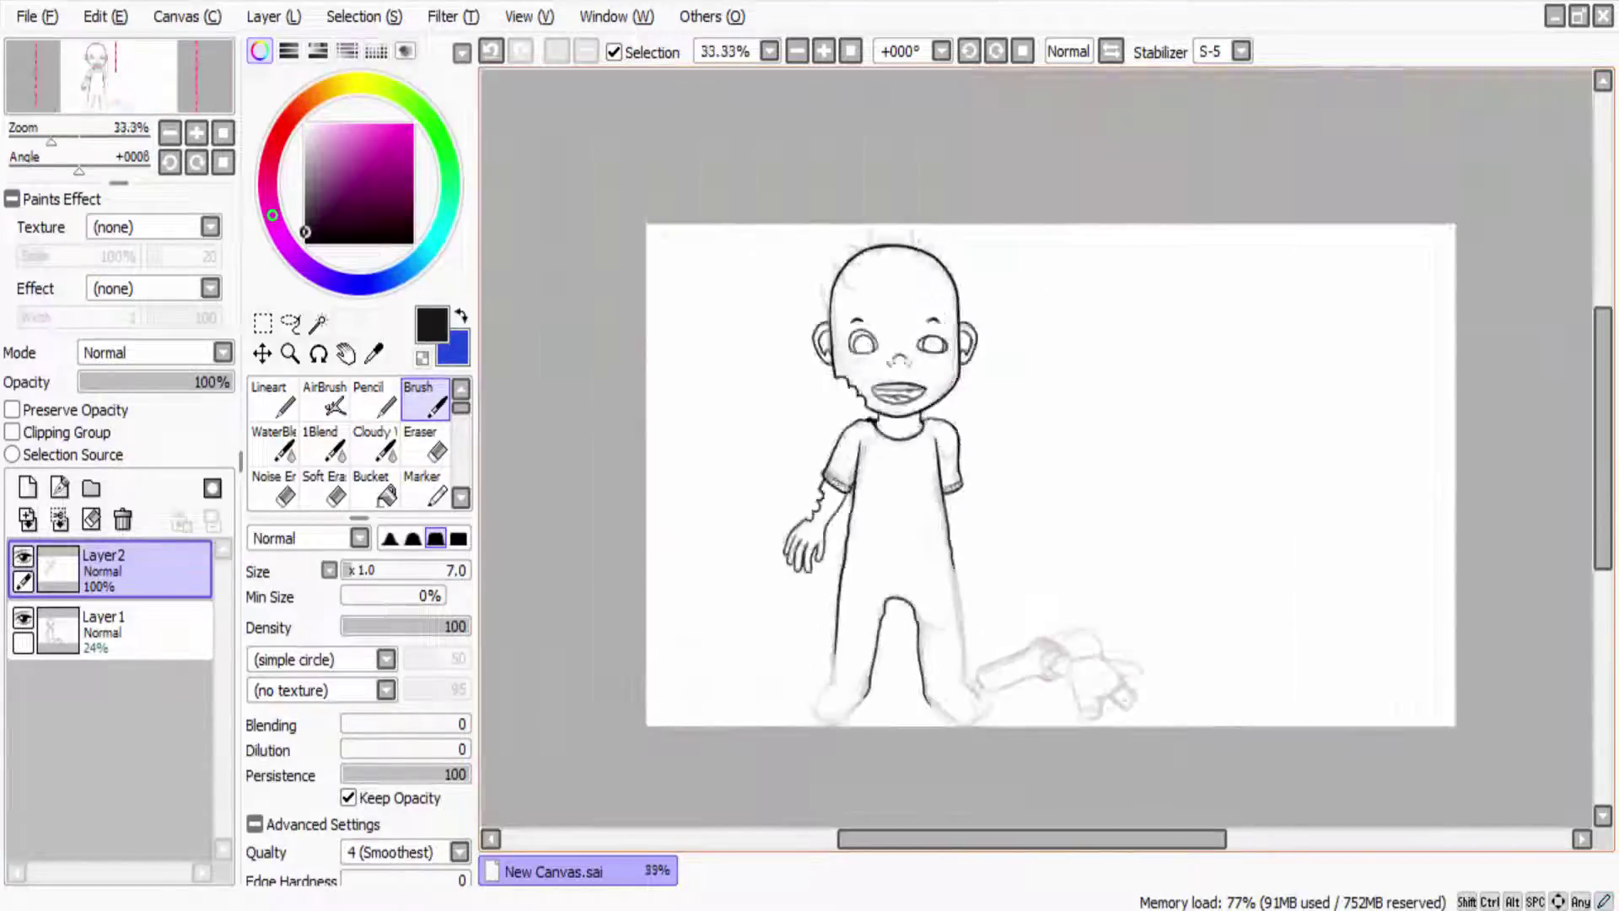
Step: Ink the remaining outer leg lines down to the ankles and outline both feet
{"action": "key", "text": "minus"}
{"action": "key", "text": "minus"}
{"action": "key", "text": "minus"}
{"action": "key", "text": "plus"}
{"action": "key", "text": "plus"}
{"action": "key", "text": "plus"}
{"action": "left_click_drag", "start_coordinate": [1004, 462], "coordinate": [1034, 741]}
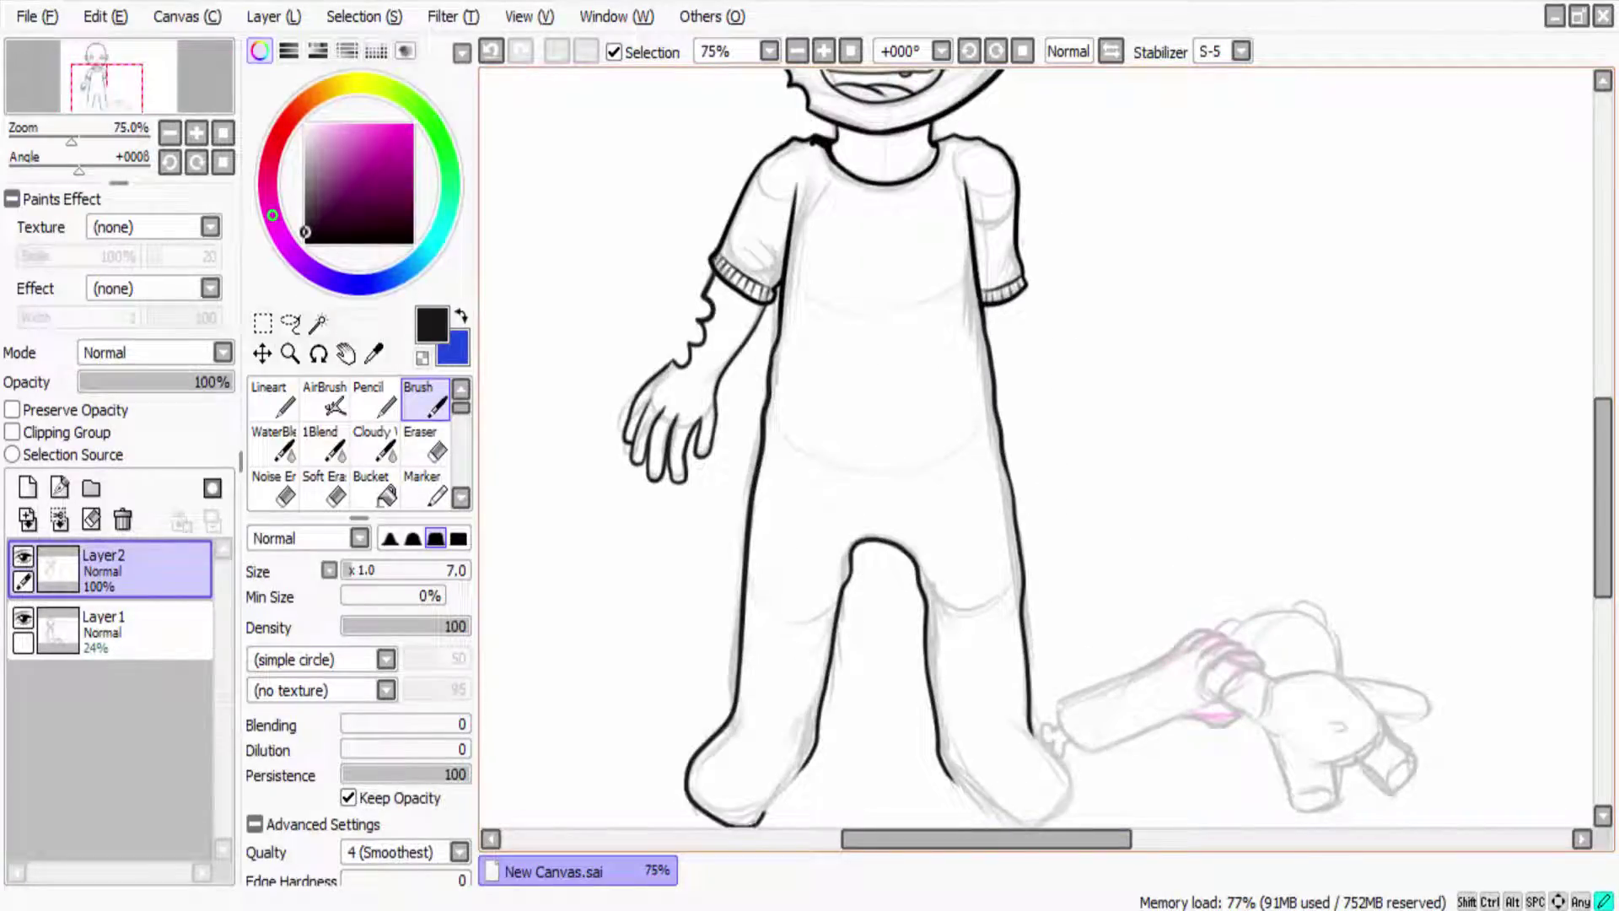
{"action": "key", "text": "ctrl+z"}
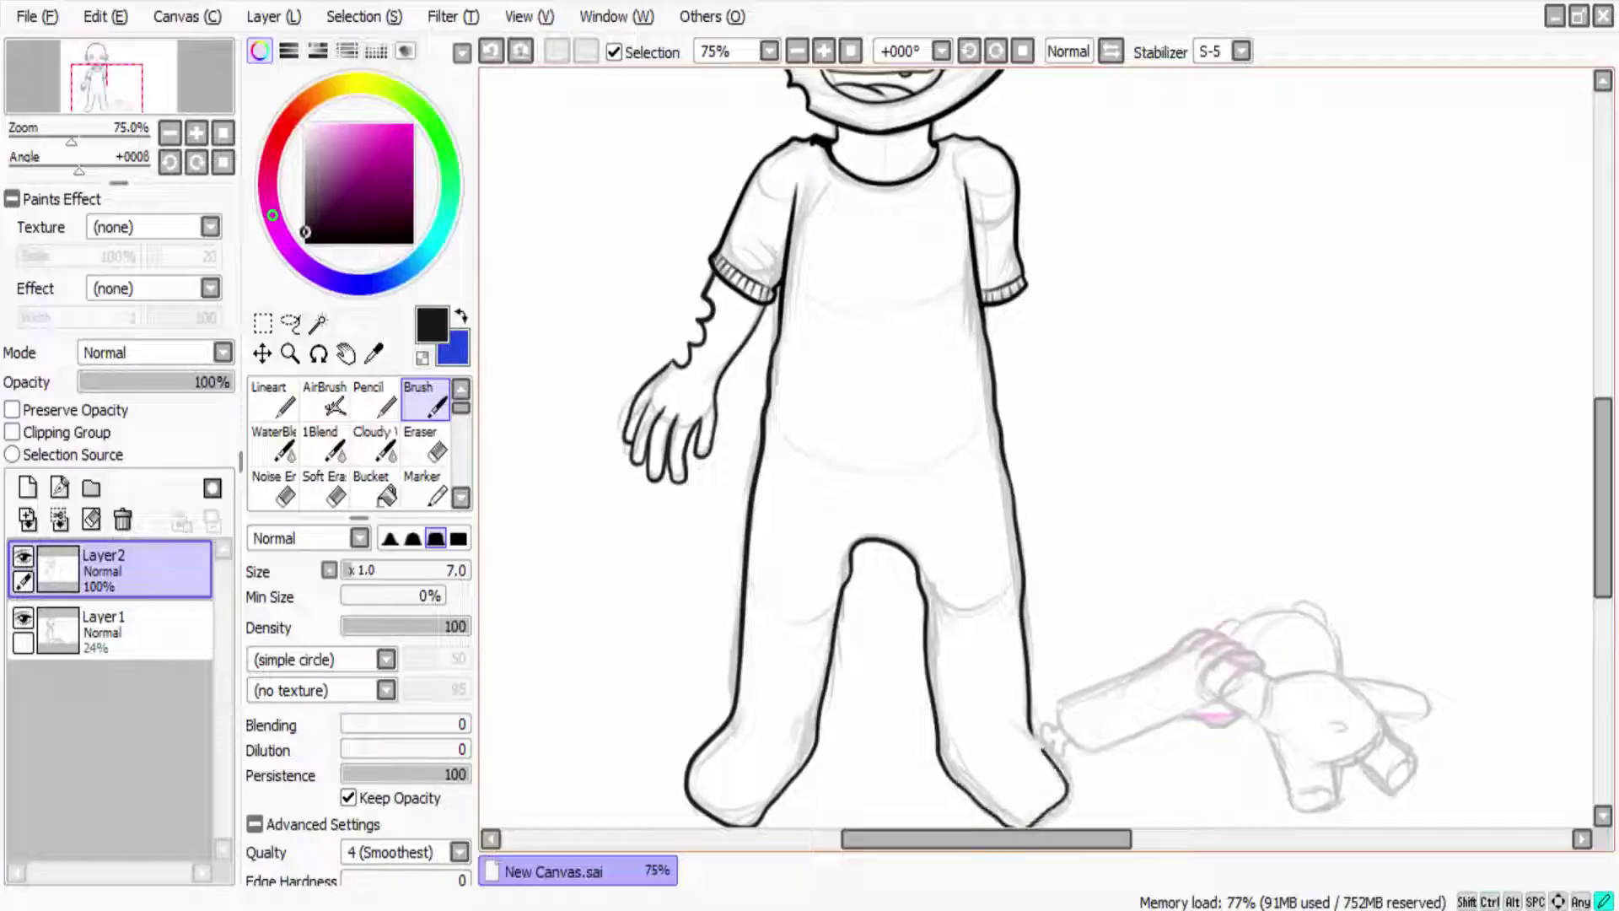
{"action": "key", "text": "ctrl+y"}
Step: Erase the ink blot where the shoulder meets the collar on the bitten side
{"action": "key", "text": "minus"}
{"action": "key", "text": "minus"}
{"action": "key", "text": "minus"}
{"action": "key", "text": "plus"}
{"action": "key", "text": "plus"}
{"action": "key", "text": "plus"}
{"action": "key", "text": "plus"}
{"action": "key", "text": "plus"}
{"action": "key", "text": "e"}
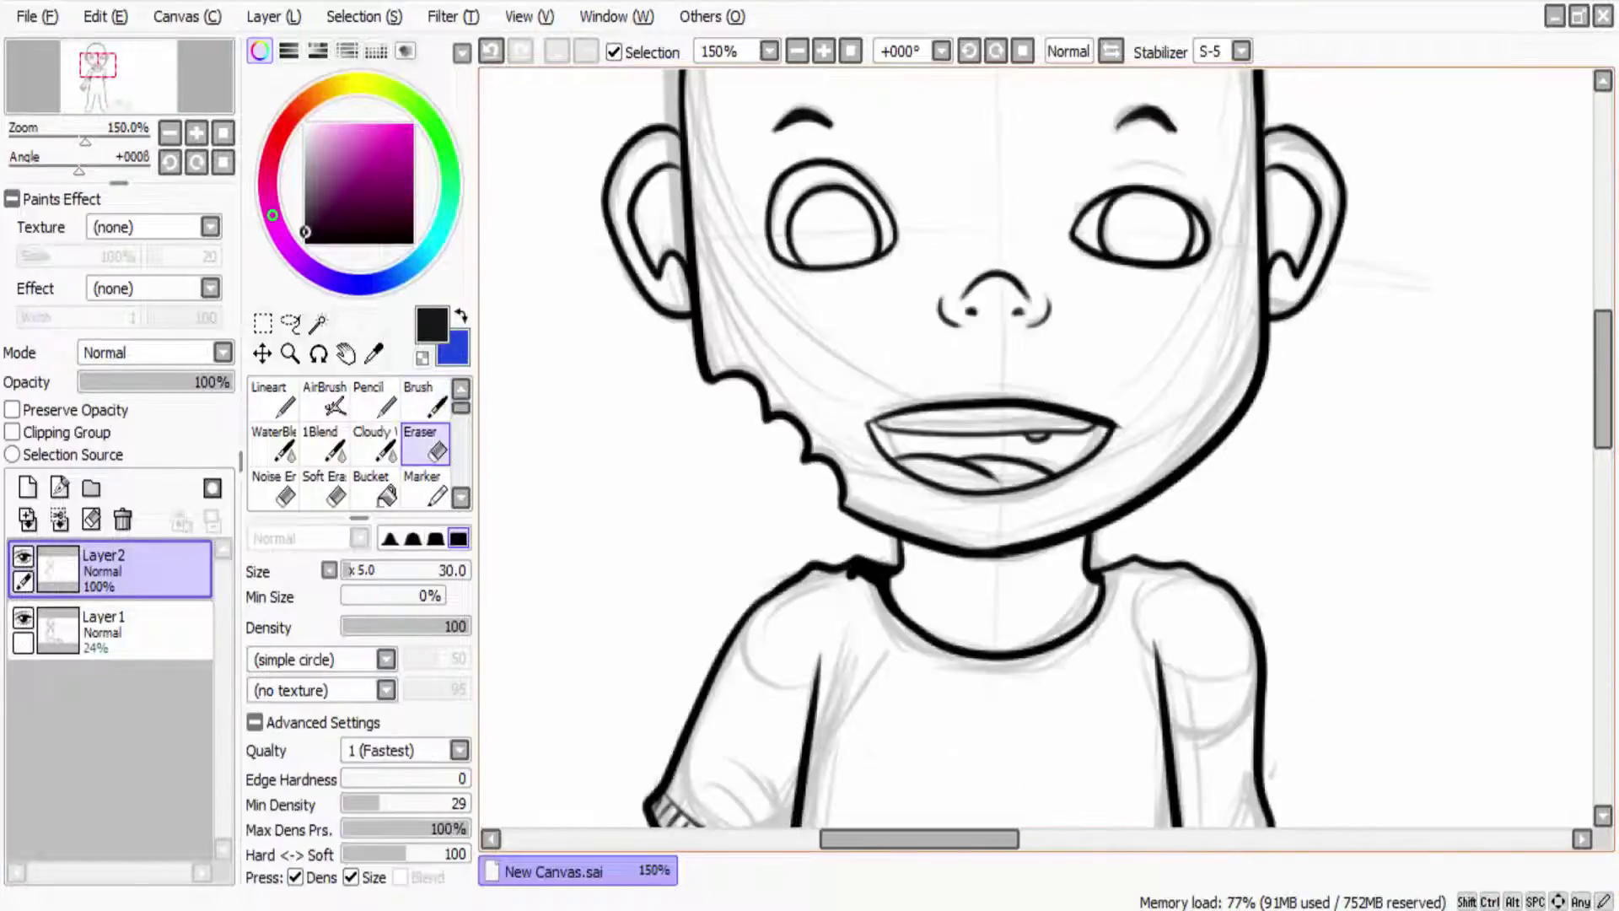
Step: Thicken the shirt's neckline into a solid black collar band with the Brush
{"action": "key", "text": "b"}
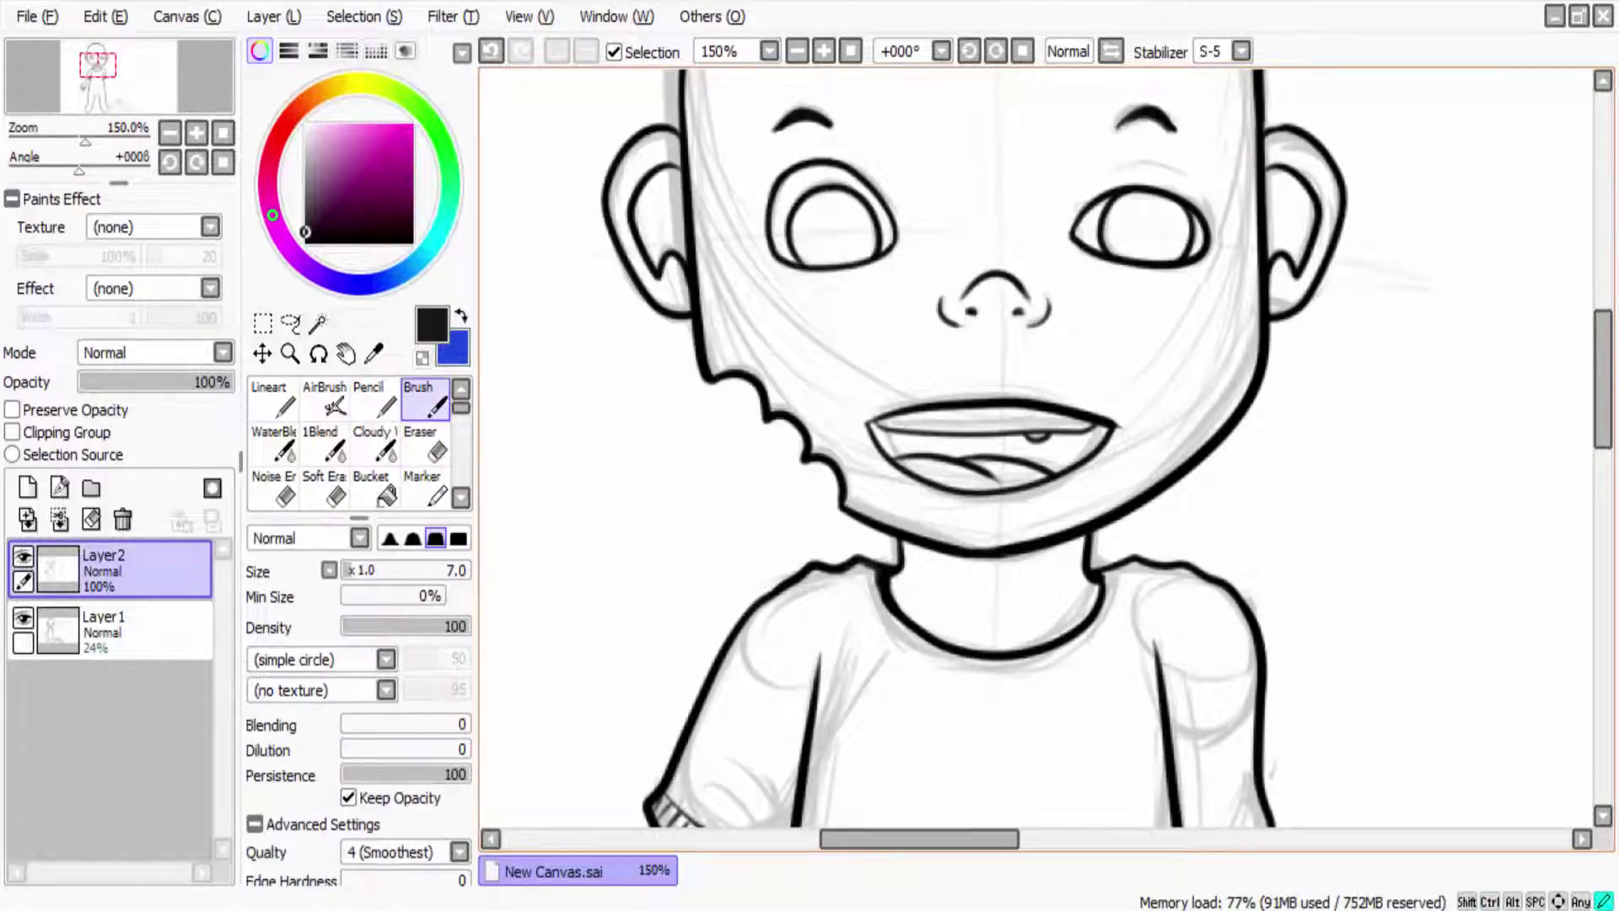
{"action": "key", "text": "ctrl+z"}
{"action": "left_click_drag", "start_coordinate": [892, 600], "coordinate": [1045, 645]}
{"action": "key", "text": "ctrl+z"}
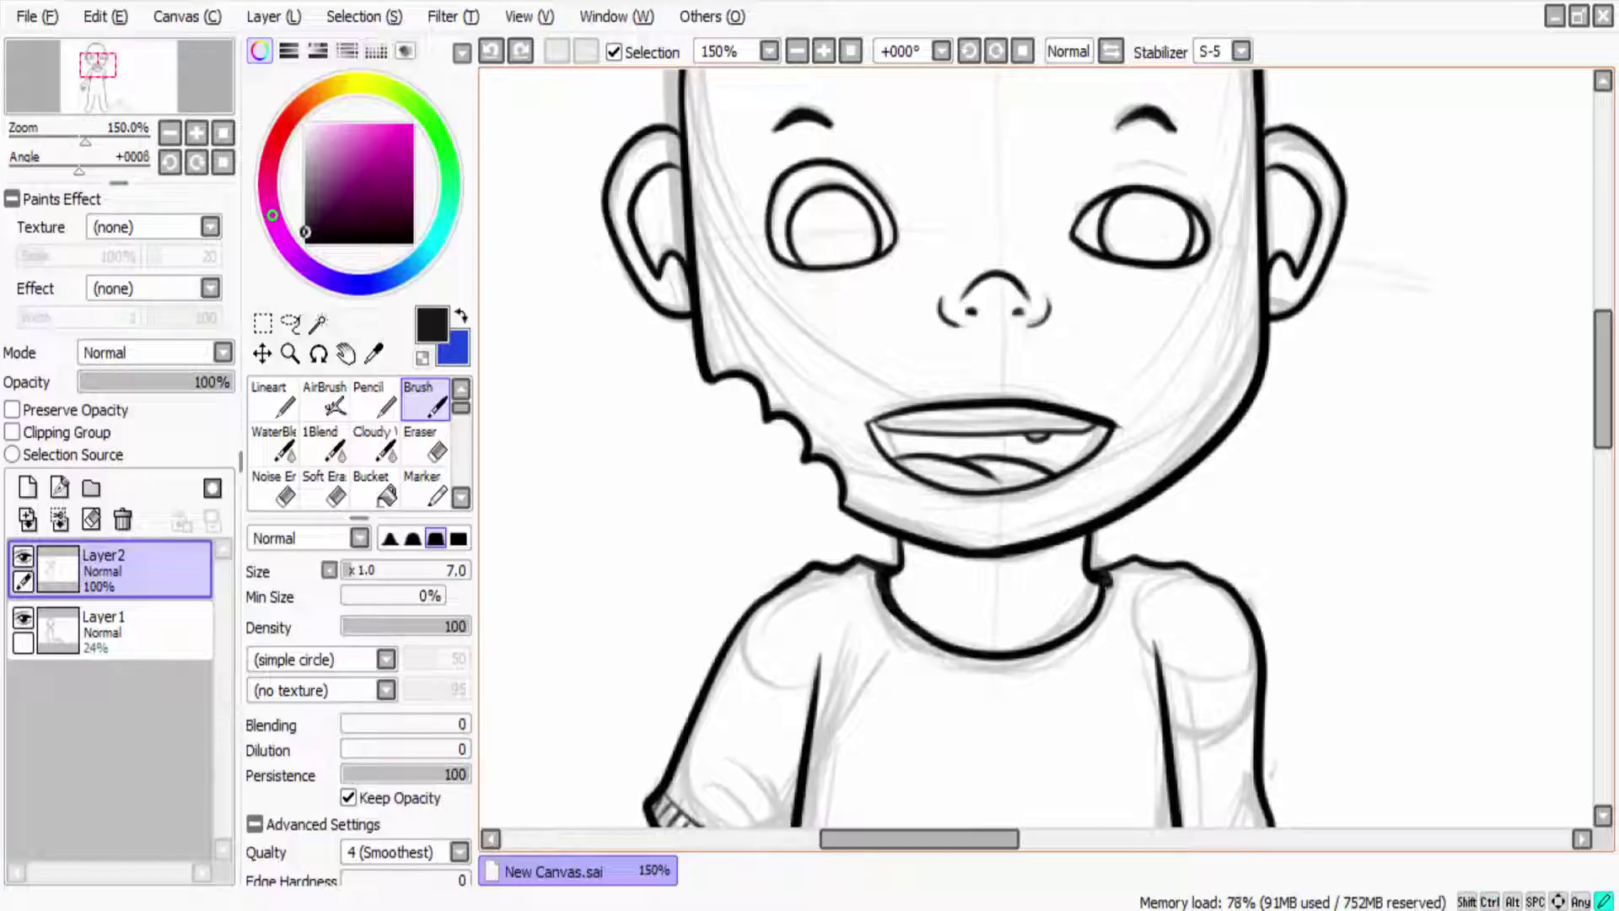
{"action": "left_click_drag", "start_coordinate": [1106, 584], "coordinate": [882, 578]}
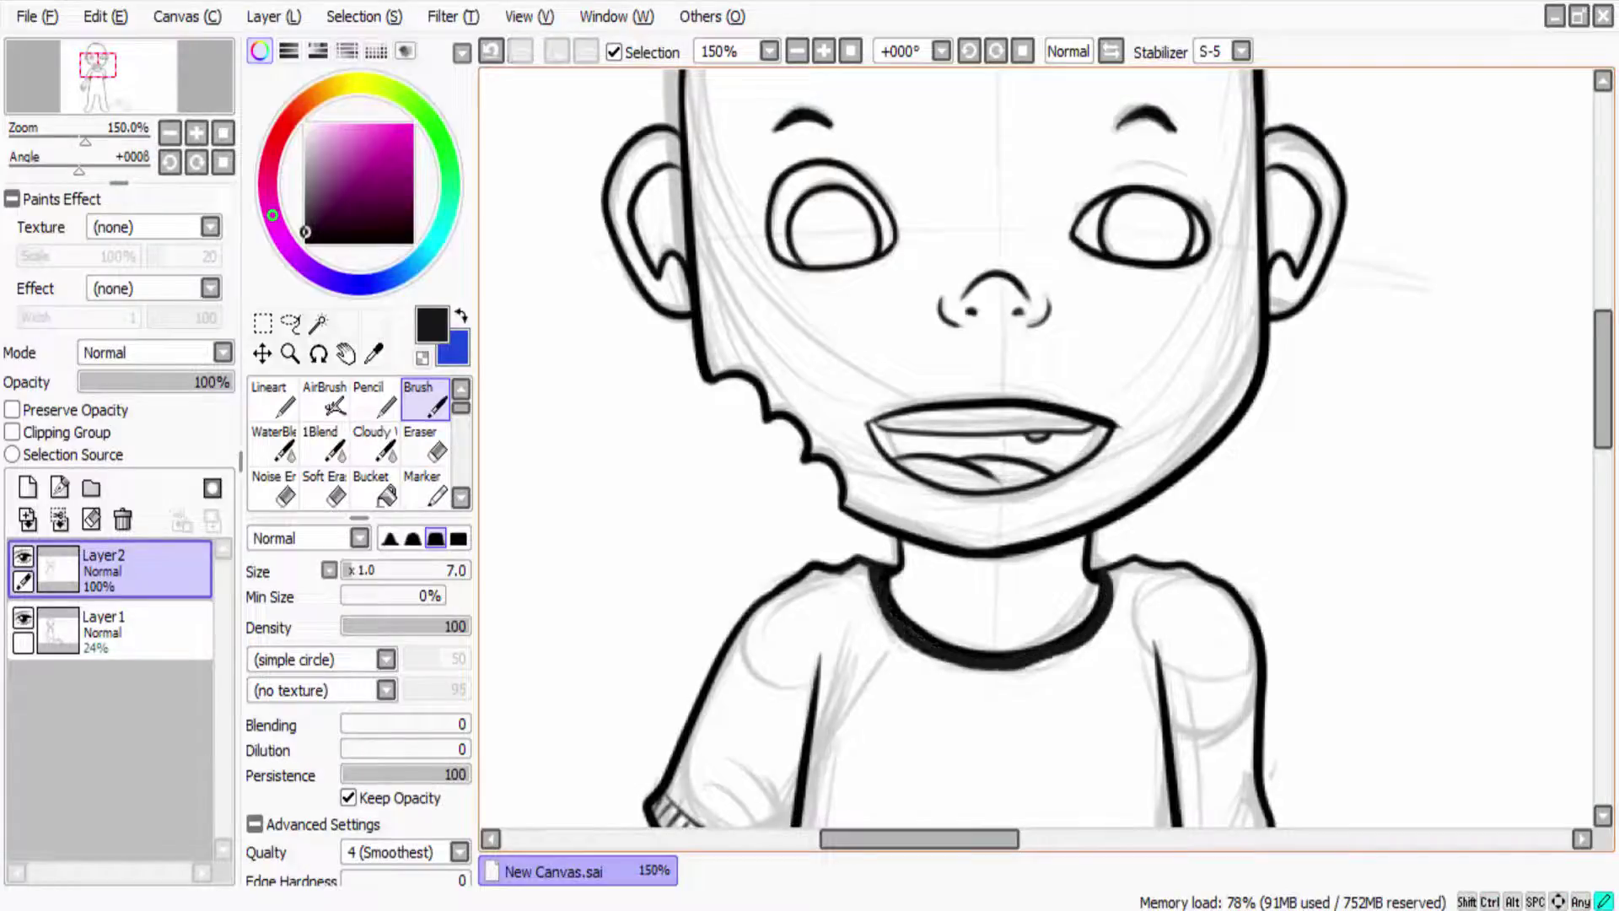
Step: Ink spiky hair strands along the bitten side of the head
{"action": "key", "text": "minus"}
{"action": "key", "text": "plus"}
{"action": "left_click_drag", "start_coordinate": [868, 266], "coordinate": [942, 342]}
{"action": "key", "text": "ctrl+z"}
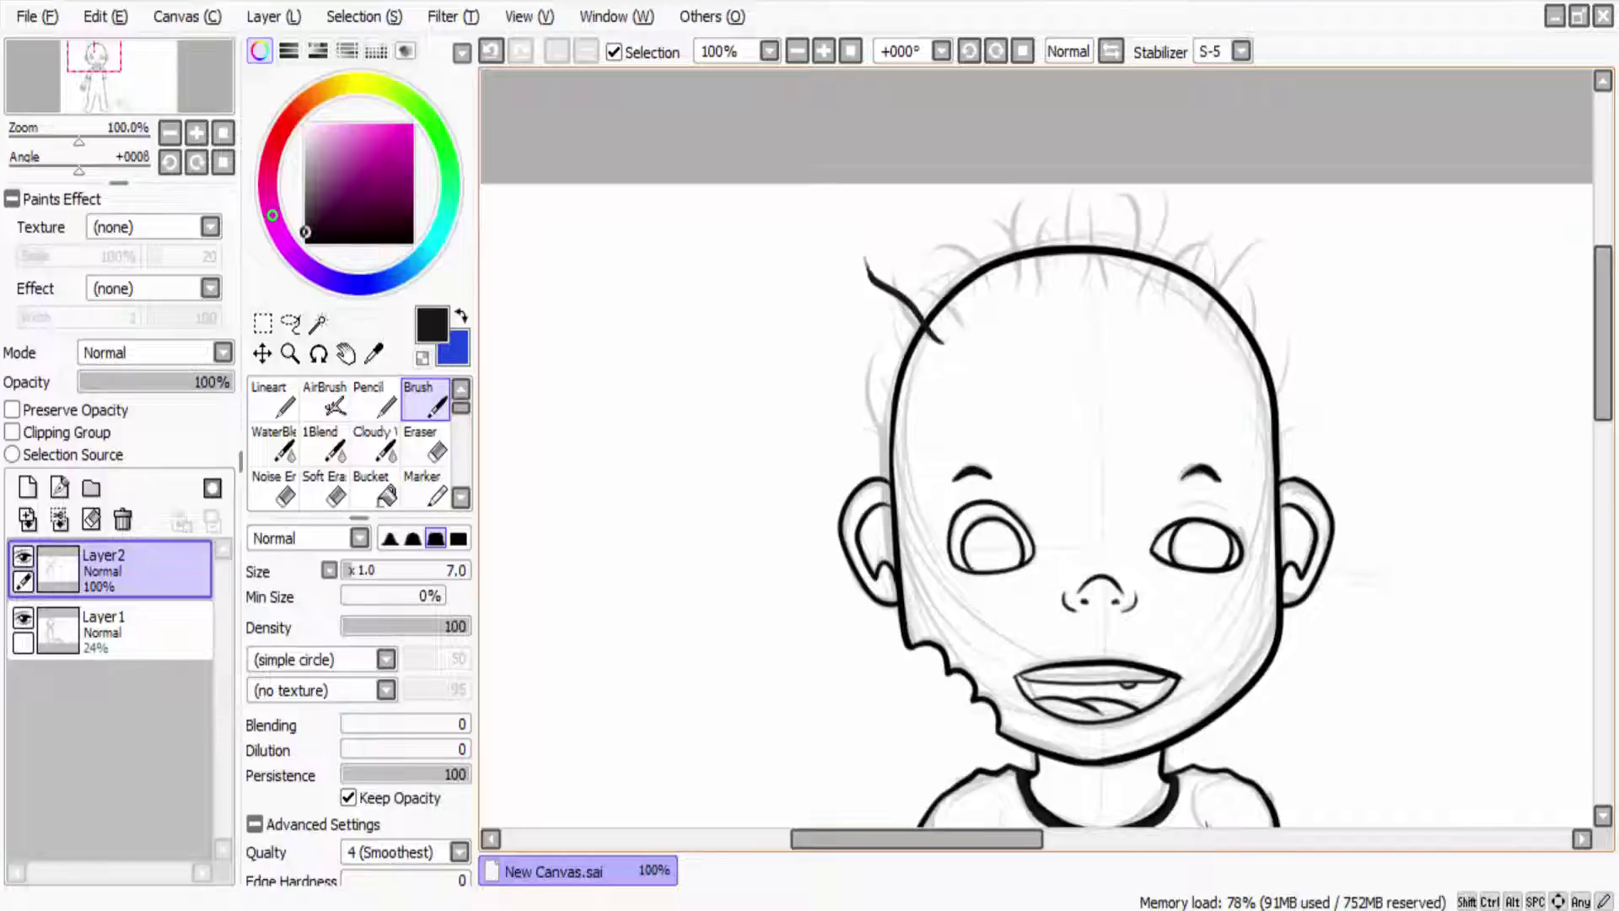
{"action": "left_click_drag", "start_coordinate": [929, 239], "coordinate": [959, 322]}
{"action": "left_click_drag", "start_coordinate": [968, 246], "coordinate": [902, 308]}
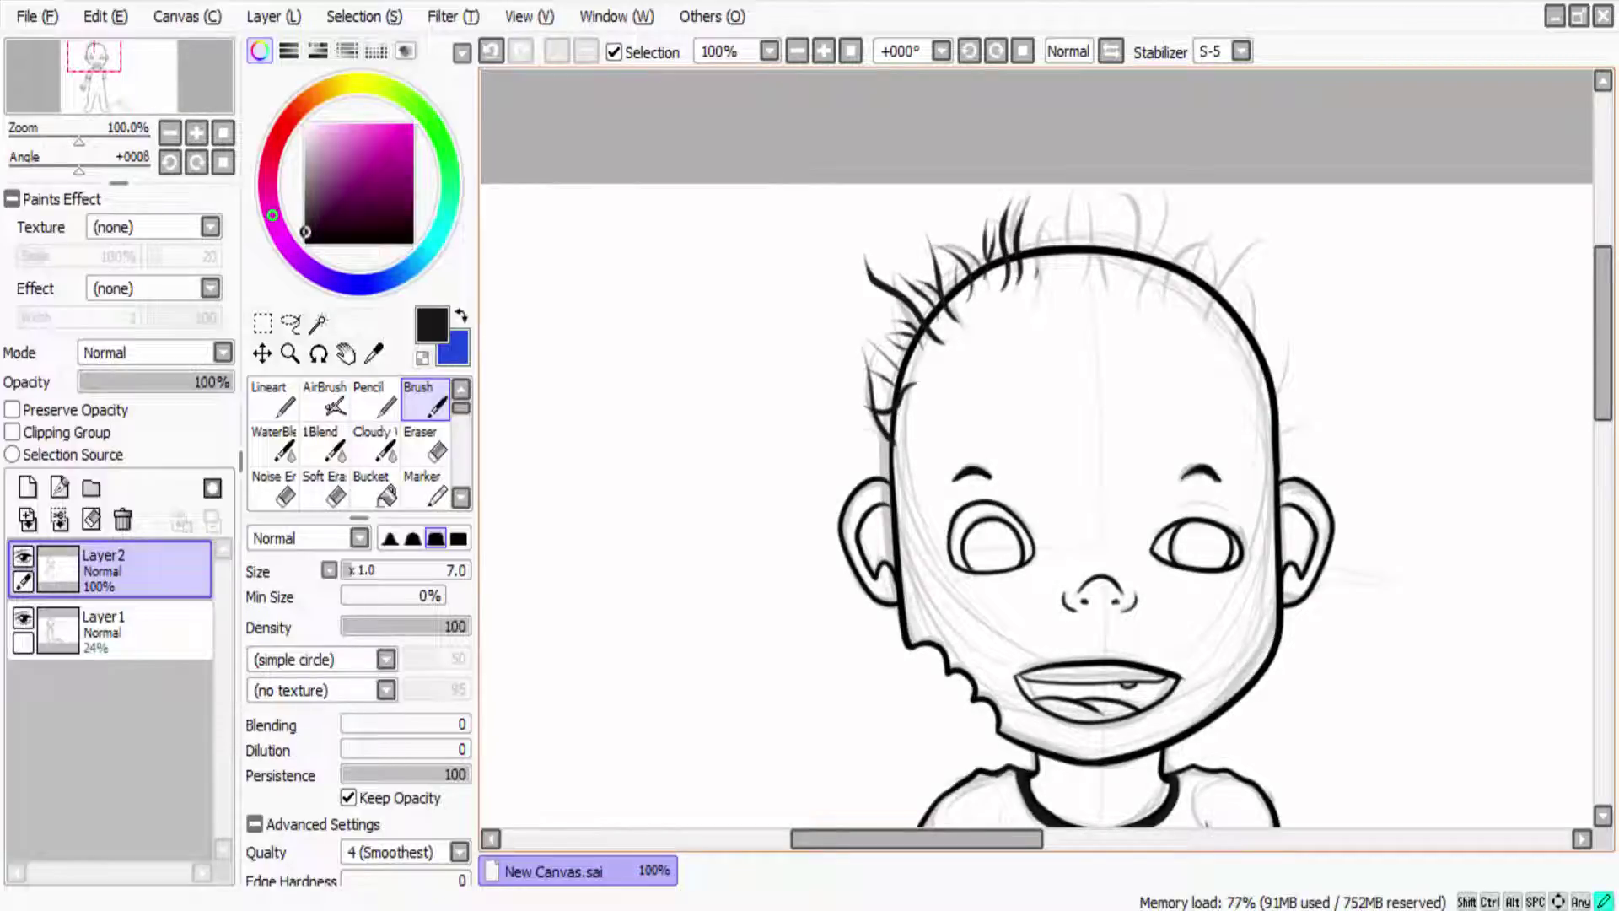
Step: Ink short upright hair strands across the top of the head
{"action": "left_click_drag", "start_coordinate": [1040, 204], "coordinate": [1022, 268]}
{"action": "left_click_drag", "start_coordinate": [993, 229], "coordinate": [957, 304]}
{"action": "left_click_drag", "start_coordinate": [1068, 218], "coordinate": [1045, 269]}
{"action": "mouse_move", "coordinate": [1089, 204]}
{"action": "left_mouse_down"}
{"action": "mouse_move", "coordinate": [1069, 299]}
{"action": "mouse_move", "coordinate": [1064, 278]}
{"action": "left_mouse_up"}
{"action": "mouse_move", "coordinate": [1114, 204]}
{"action": "left_mouse_down"}
{"action": "mouse_move", "coordinate": [1106, 249]}
{"action": "mouse_move", "coordinate": [1125, 253]}
{"action": "left_mouse_up"}
{"action": "left_click_drag", "start_coordinate": [1164, 217], "coordinate": [1111, 272]}
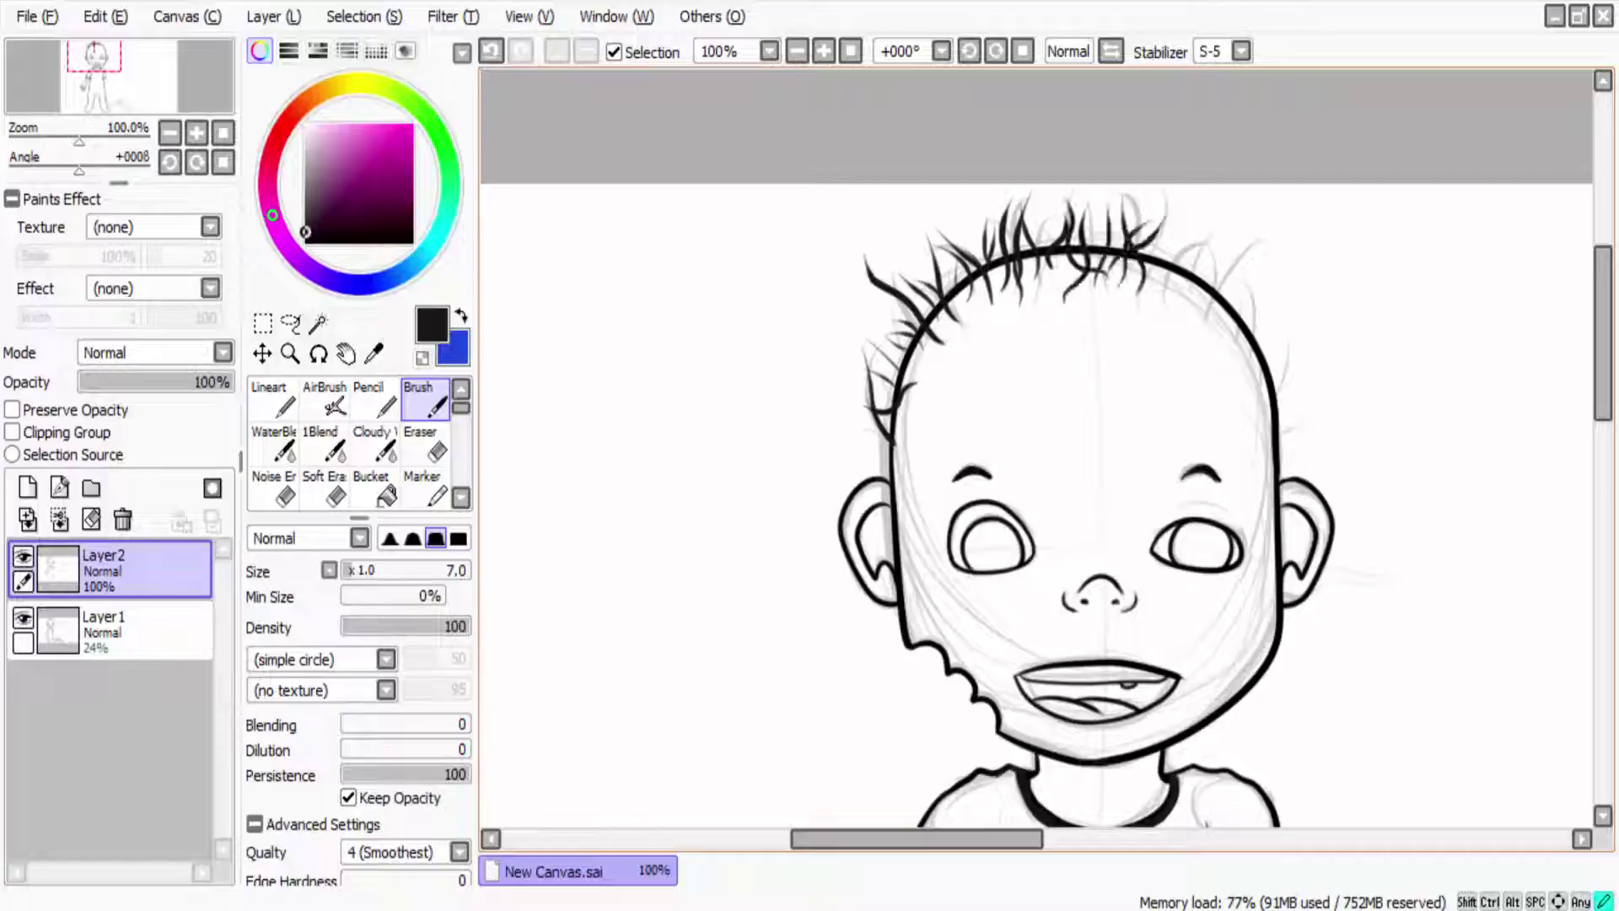
Step: Ink hair strands down the side of the head opposite the bite
{"action": "left_click_drag", "start_coordinate": [1224, 243], "coordinate": [1164, 303]}
{"action": "left_click_drag", "start_coordinate": [1184, 229], "coordinate": [1169, 262]}
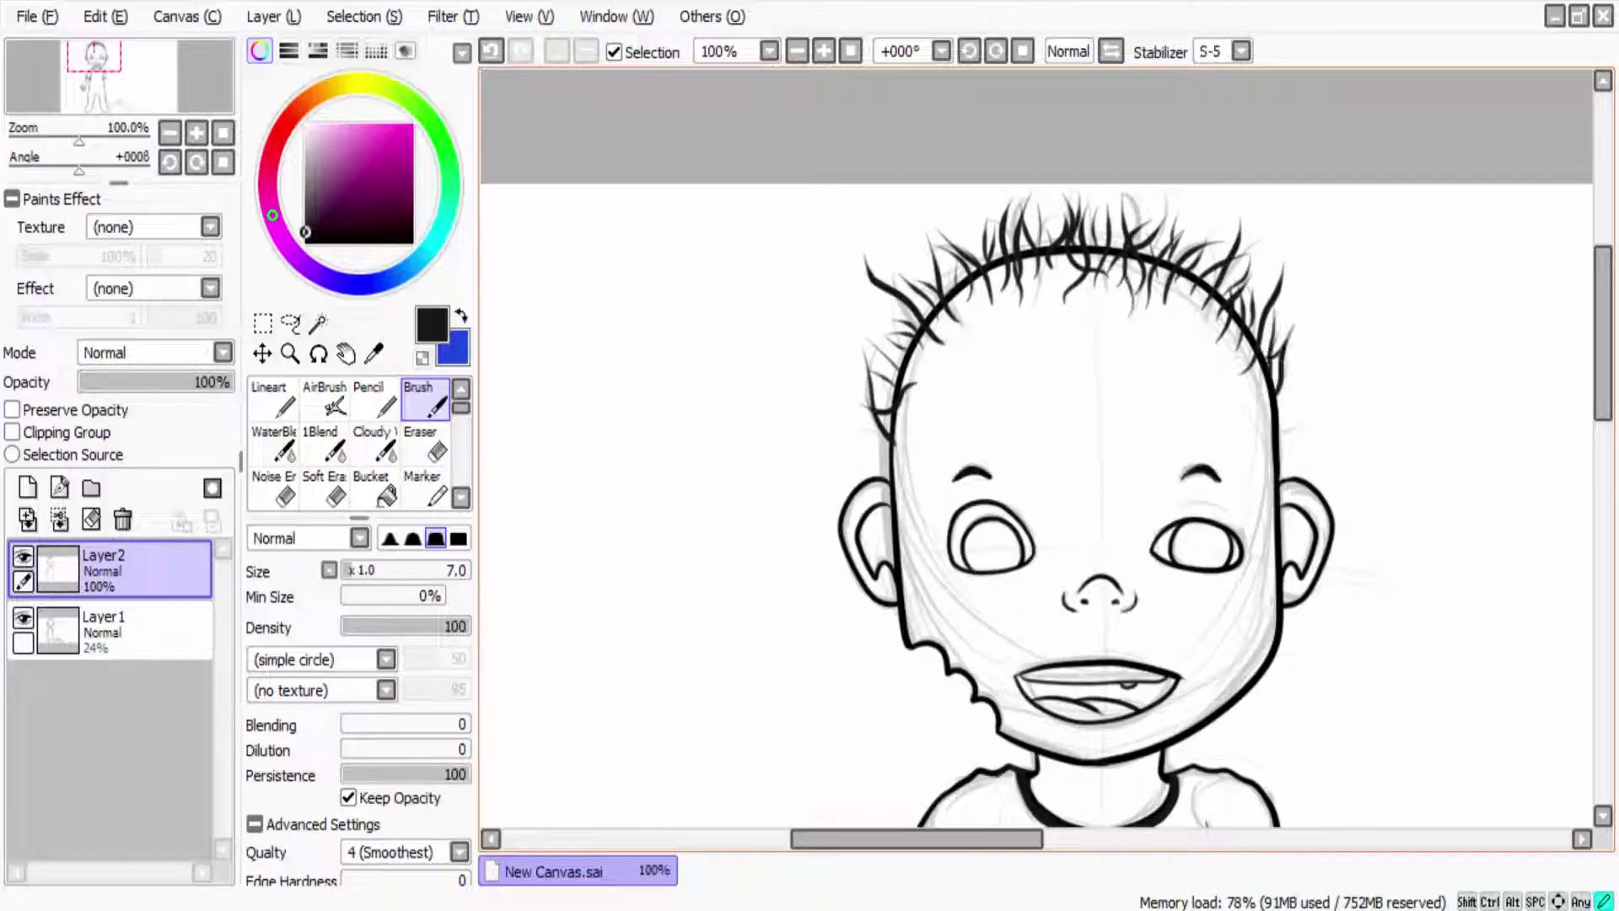
{"action": "left_click_drag", "start_coordinate": [1299, 381], "coordinate": [1264, 436]}
{"action": "left_click_drag", "start_coordinate": [1287, 389], "coordinate": [1278, 428]}
Step: Hide the sketch layer and add finer hair strands all around the scalp
{"action": "left_click", "coordinate": [22, 618]}
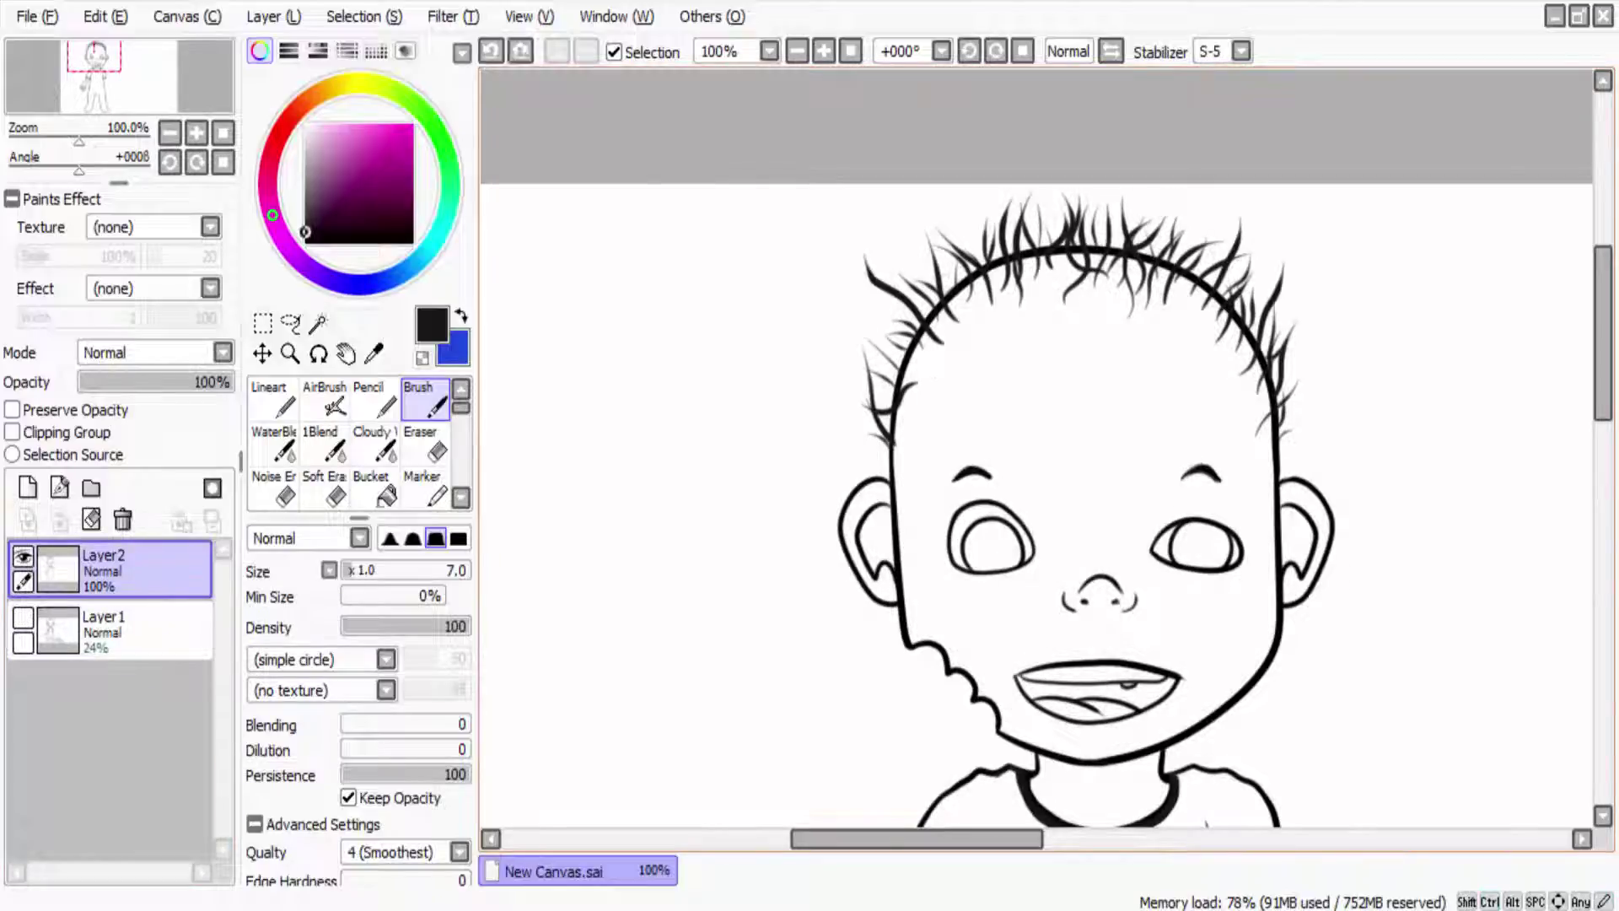
{"action": "left_click_drag", "start_coordinate": [847, 325], "coordinate": [917, 371]}
{"action": "left_click_drag", "start_coordinate": [858, 384], "coordinate": [897, 371]}
{"action": "left_click_drag", "start_coordinate": [1039, 257], "coordinate": [1034, 299]}
{"action": "left_click_drag", "start_coordinate": [903, 225], "coordinate": [970, 319]}
{"action": "left_click_drag", "start_coordinate": [1293, 340], "coordinate": [1236, 400]}
{"action": "left_click_drag", "start_coordinate": [1172, 285], "coordinate": [1161, 335]}
{"action": "left_click_drag", "start_coordinate": [988, 297], "coordinate": [954, 336]}
{"action": "left_click_drag", "start_coordinate": [1093, 276], "coordinate": [1087, 335]}
{"action": "scroll", "coordinate": [1037, 455], "scroll_direction": "down", "scroll_amount": 4}
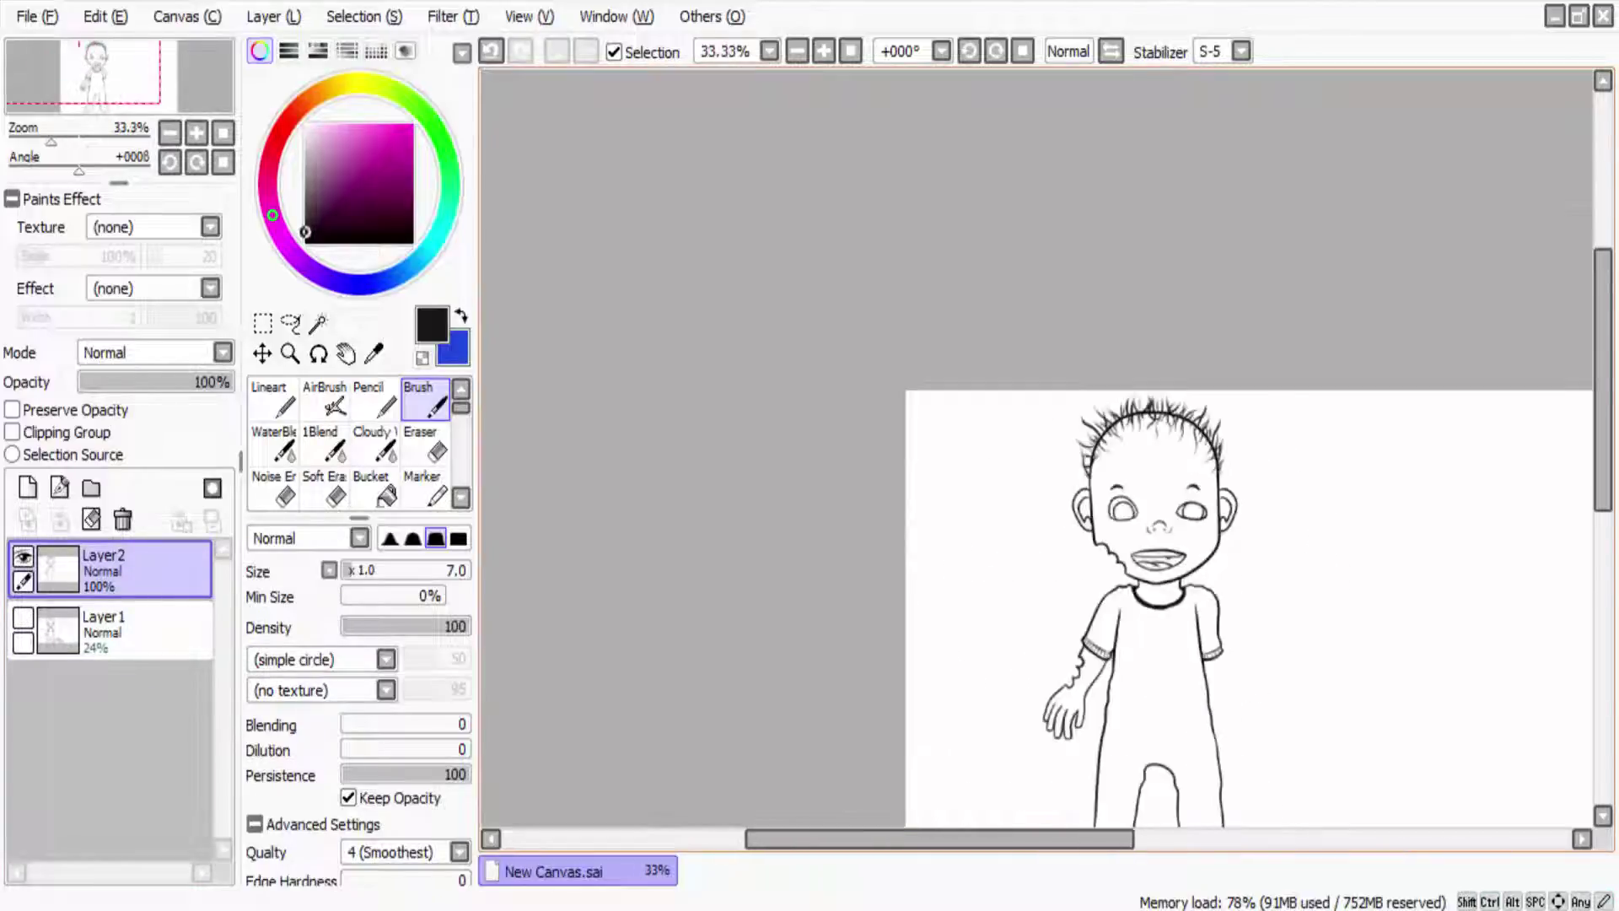
{"action": "scroll", "coordinate": [1037, 455], "scroll_direction": "up", "scroll_amount": 3}
{"action": "left_click_drag", "start_coordinate": [844, 245], "coordinate": [915, 282]}
{"action": "mouse_move", "coordinate": [1220, 270]}
{"action": "left_mouse_down"}
{"action": "mouse_move", "coordinate": [1155, 281]}
{"action": "mouse_move", "coordinate": [1203, 297]}
{"action": "left_mouse_up"}
Step: Show the sketch layer and ink the chest crease, sleeve and crotch folds, and the toe lines on the feet
{"action": "scroll", "coordinate": [1037, 455], "scroll_direction": "down", "scroll_amount": 2}
{"action": "scroll", "coordinate": [1037, 456], "scroll_direction": "up", "scroll_amount": 1}
{"action": "scroll", "coordinate": [1037, 456], "scroll_direction": "down", "scroll_amount": 3}
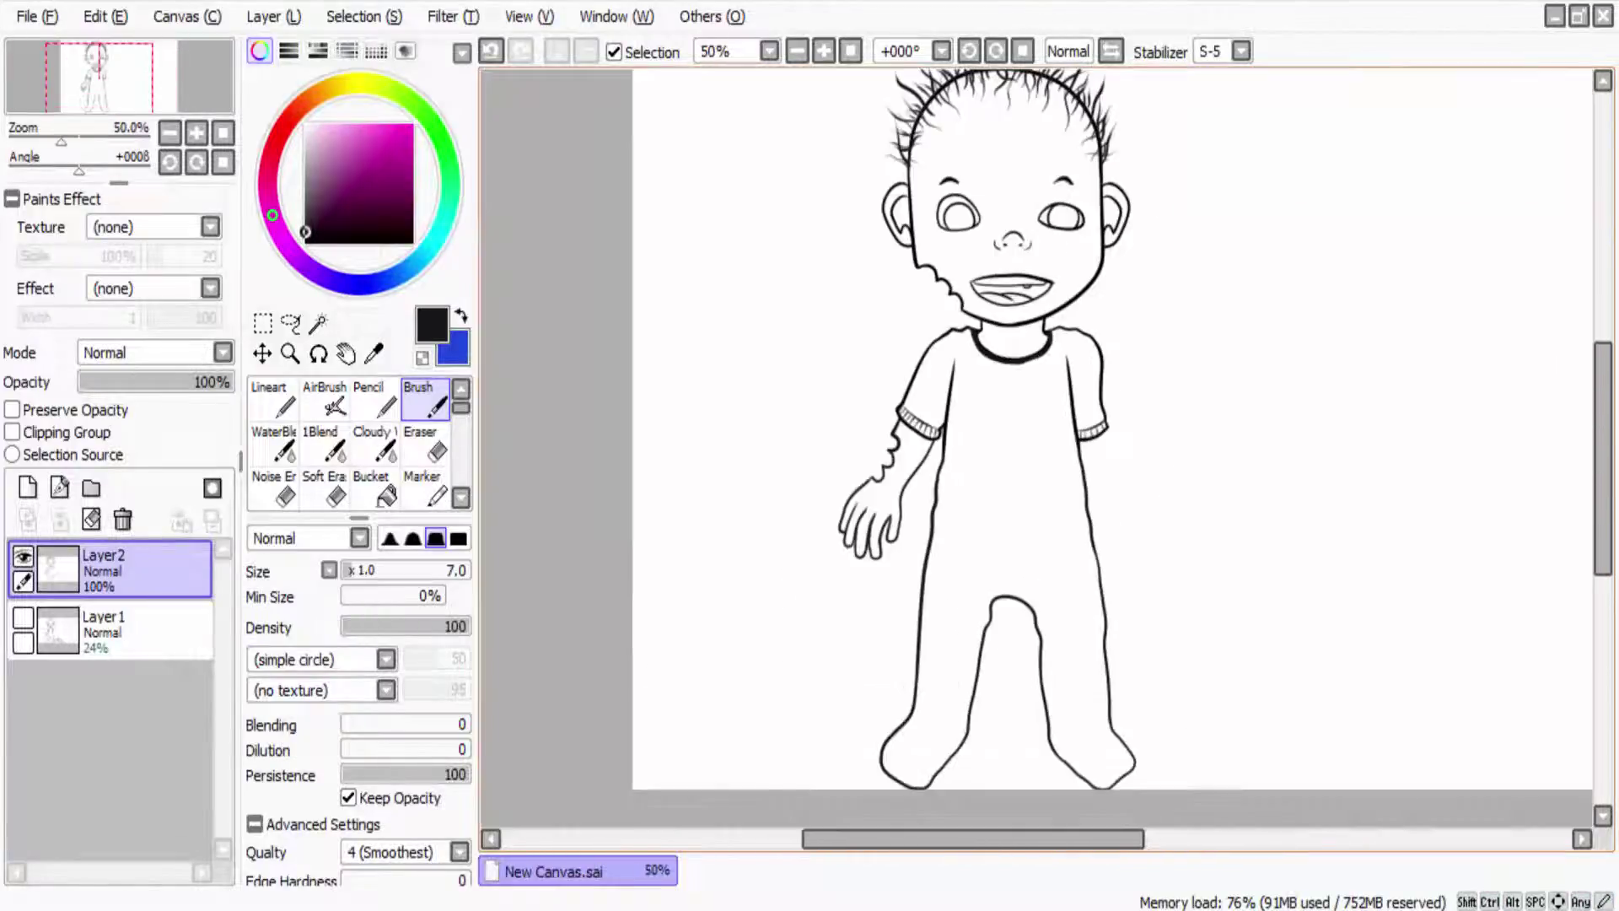
{"action": "left_click", "coordinate": [23, 618]}
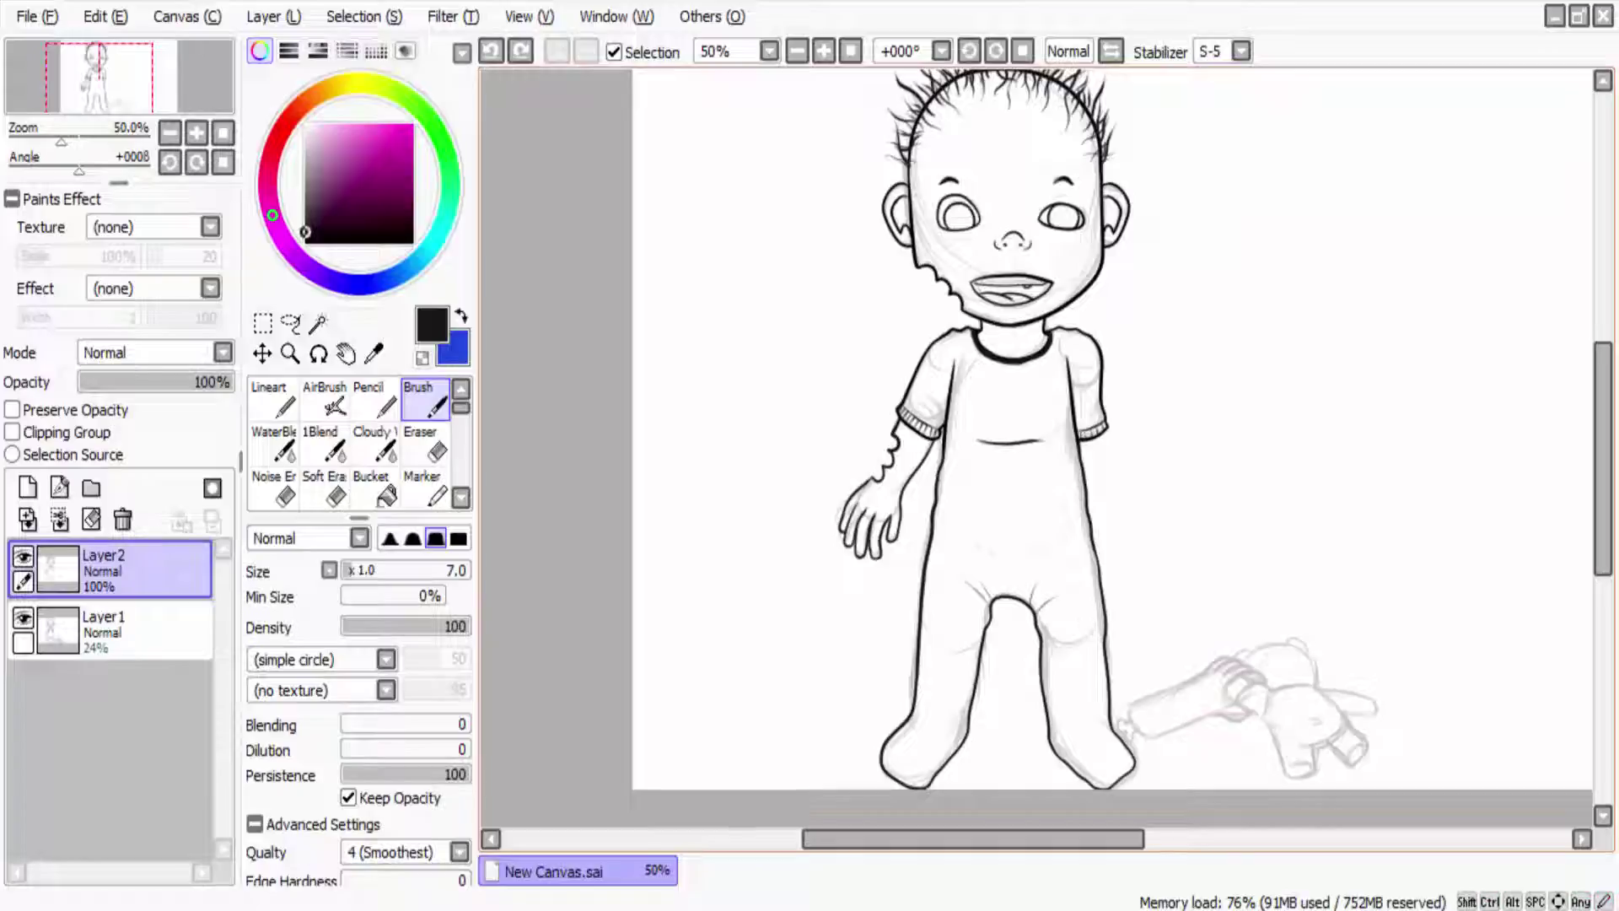
{"action": "left_click_drag", "start_coordinate": [968, 722], "coordinate": [959, 745]}
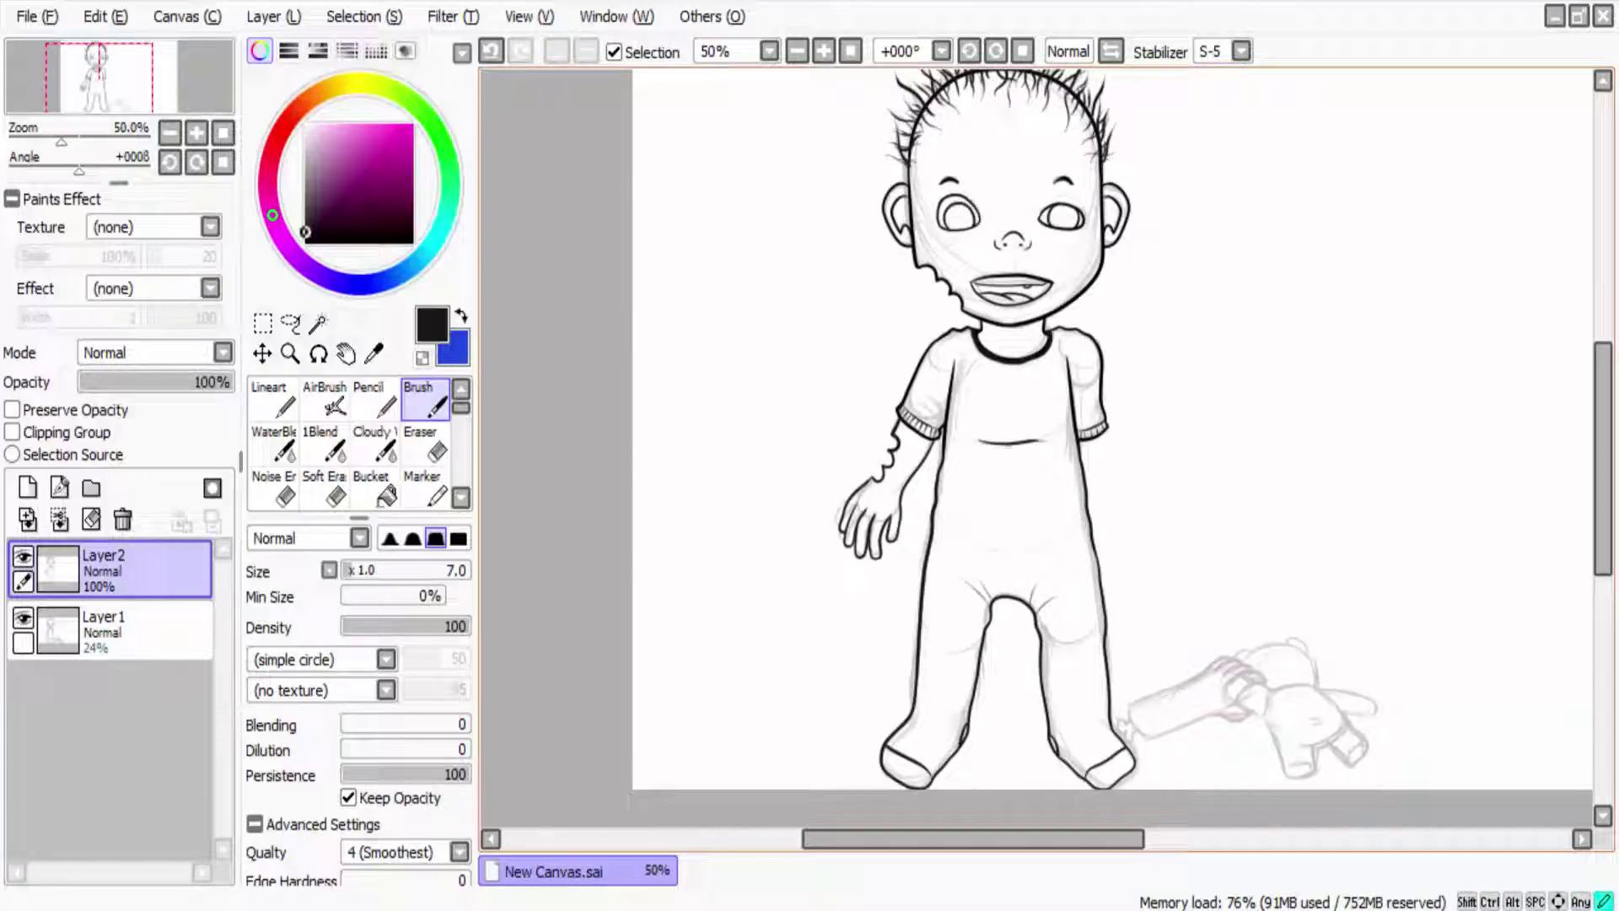
Step: Compare the garment's line art with the sketch layer hidden and shown
{"action": "left_click", "coordinate": [23, 618]}
{"action": "left_click", "coordinate": [23, 618]}
{"action": "key", "text": "ctrl+z"}
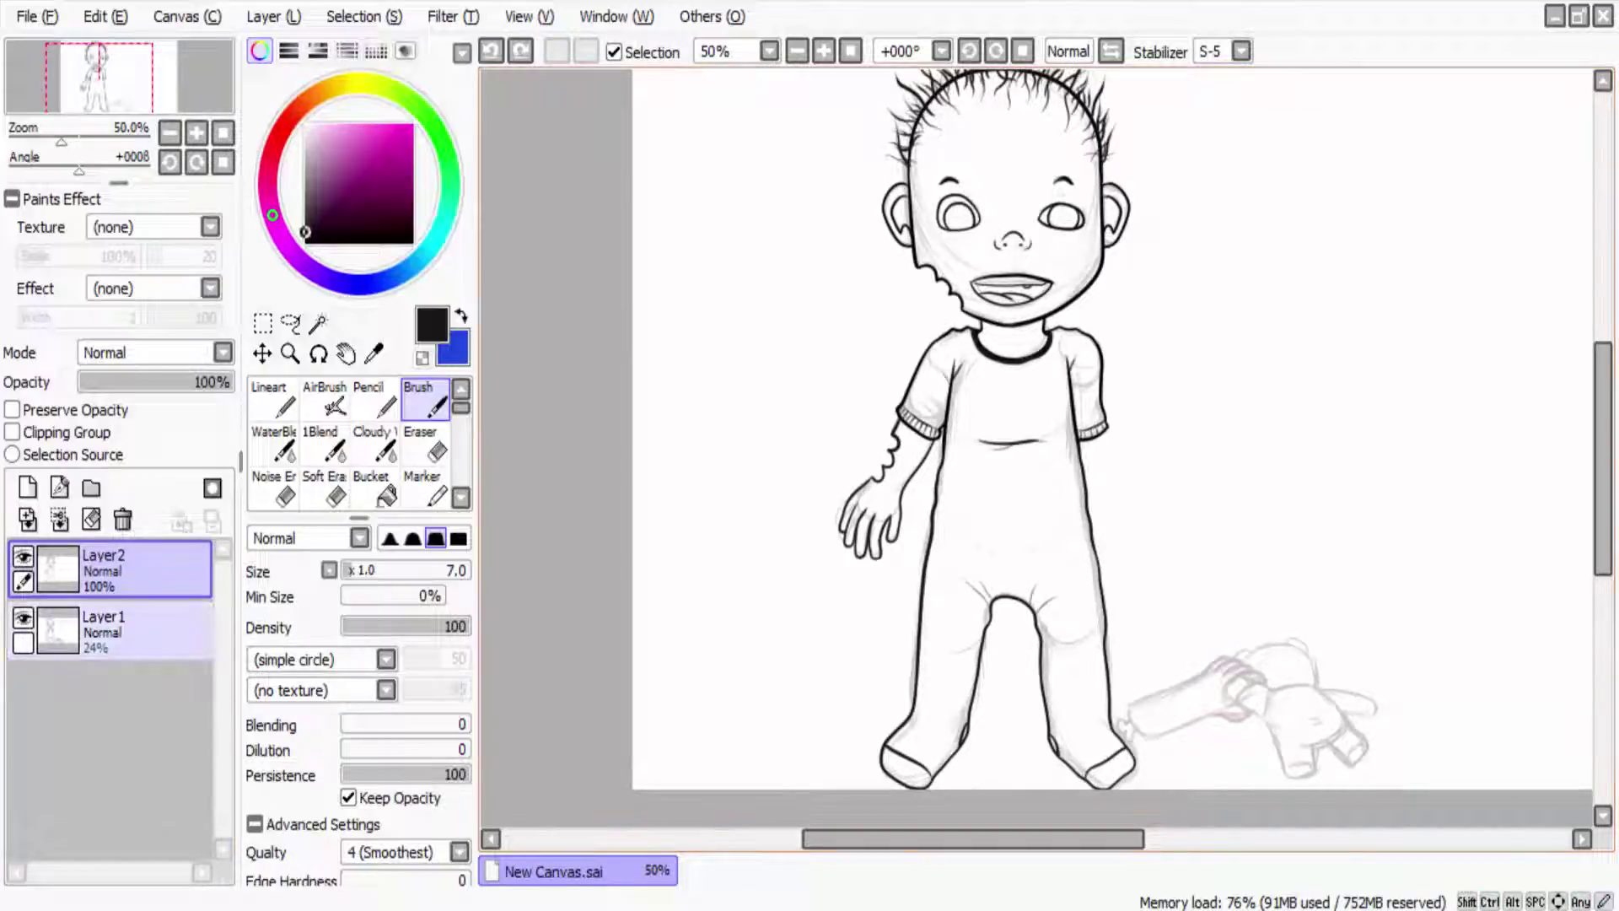
{"action": "left_click", "coordinate": [23, 618]}
{"action": "left_click", "coordinate": [23, 618]}
{"action": "scroll", "coordinate": [1035, 428], "scroll_direction": "up", "scroll_amount": 2}
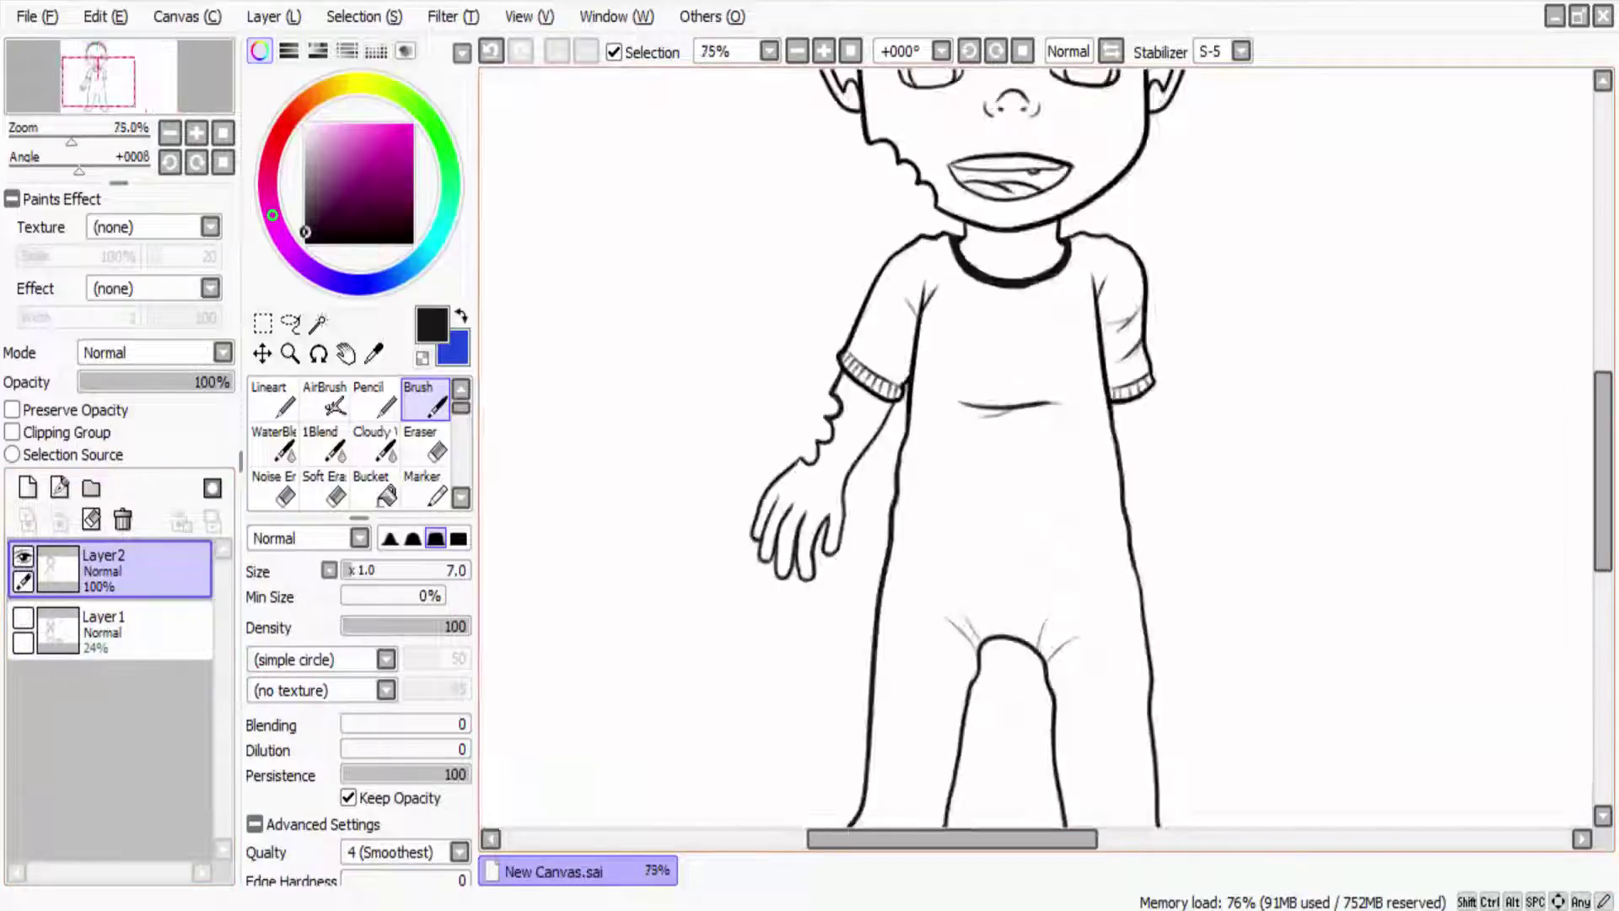
{"action": "scroll", "coordinate": [1035, 428], "scroll_direction": "down", "scroll_amount": 3}
Step: Ink the severed arm's scalloped torn end and the bone sticking out of it
{"action": "scroll", "coordinate": [1035, 428], "scroll_direction": "up", "scroll_amount": 2}
{"action": "scroll", "coordinate": [1270, 764], "scroll_direction": "up", "scroll_amount": 4}
{"action": "left_click_drag", "start_coordinate": [783, 600], "coordinate": [938, 681]}
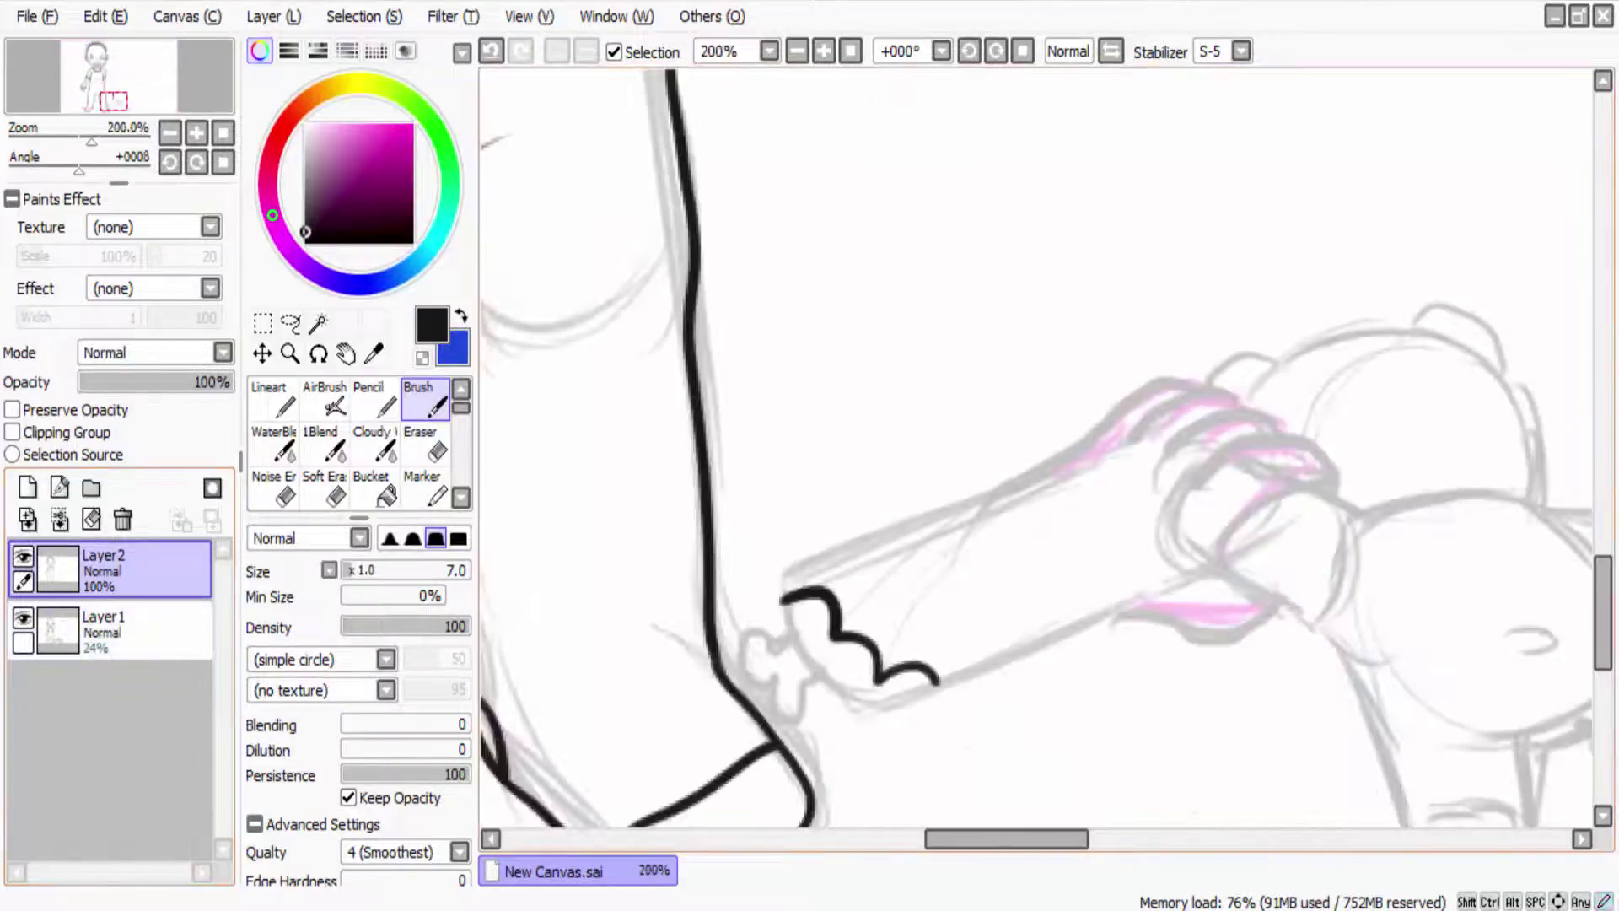
{"action": "key", "text": "ctrl+z"}
{"action": "left_click_drag", "start_coordinate": [811, 679], "coordinate": [936, 697]}
{"action": "mouse_move", "coordinate": [782, 641]}
{"action": "left_mouse_down"}
{"action": "mouse_move", "coordinate": [778, 592]}
{"action": "mouse_move", "coordinate": [844, 548]}
{"action": "mouse_move", "coordinate": [777, 607]}
{"action": "mouse_move", "coordinate": [763, 704]}
{"action": "mouse_move", "coordinate": [819, 669]}
{"action": "left_mouse_up"}
{"action": "key", "text": "ctrl+z"}
{"action": "key", "text": "ctrl+z"}
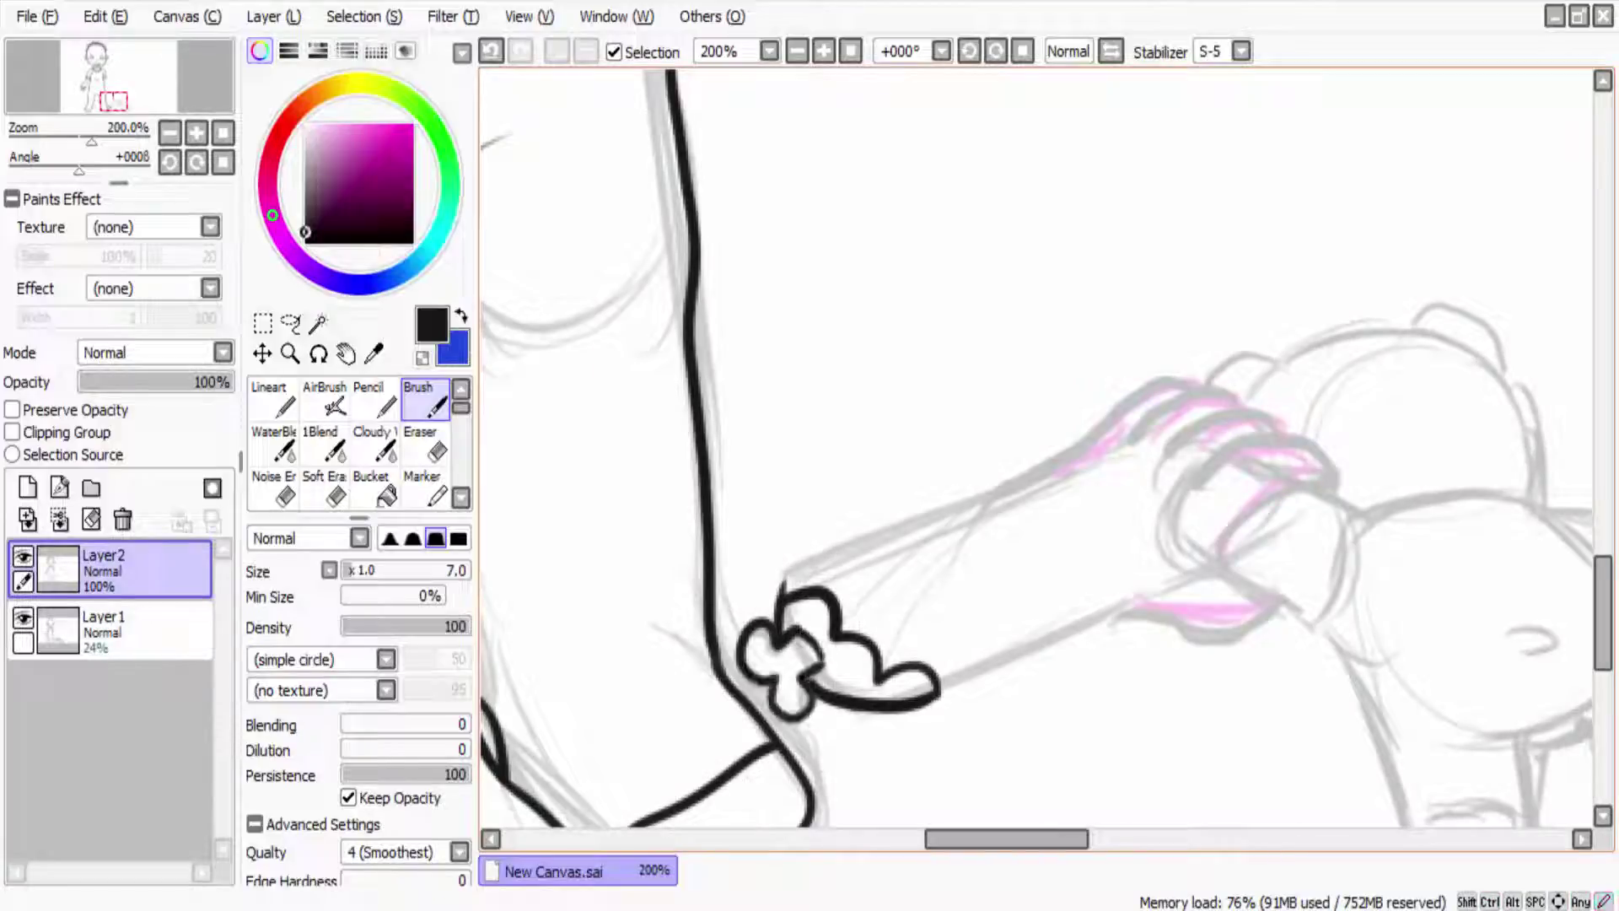
Step: Ink the severed forearm's outline and its hand with curled fingers and thumb
{"action": "mouse_move", "coordinate": [1111, 415]}
{"action": "left_mouse_down"}
{"action": "mouse_move", "coordinate": [894, 516]}
{"action": "mouse_move", "coordinate": [776, 607]}
{"action": "left_mouse_up"}
{"action": "key", "text": "ctrl+z"}
{"action": "mouse_move", "coordinate": [940, 694]}
{"action": "left_mouse_down"}
{"action": "mouse_move", "coordinate": [1100, 623]}
{"action": "mouse_move", "coordinate": [1265, 620]}
{"action": "mouse_move", "coordinate": [1280, 600]}
{"action": "mouse_move", "coordinate": [1332, 485]}
{"action": "mouse_move", "coordinate": [1109, 414]}
{"action": "left_mouse_up"}
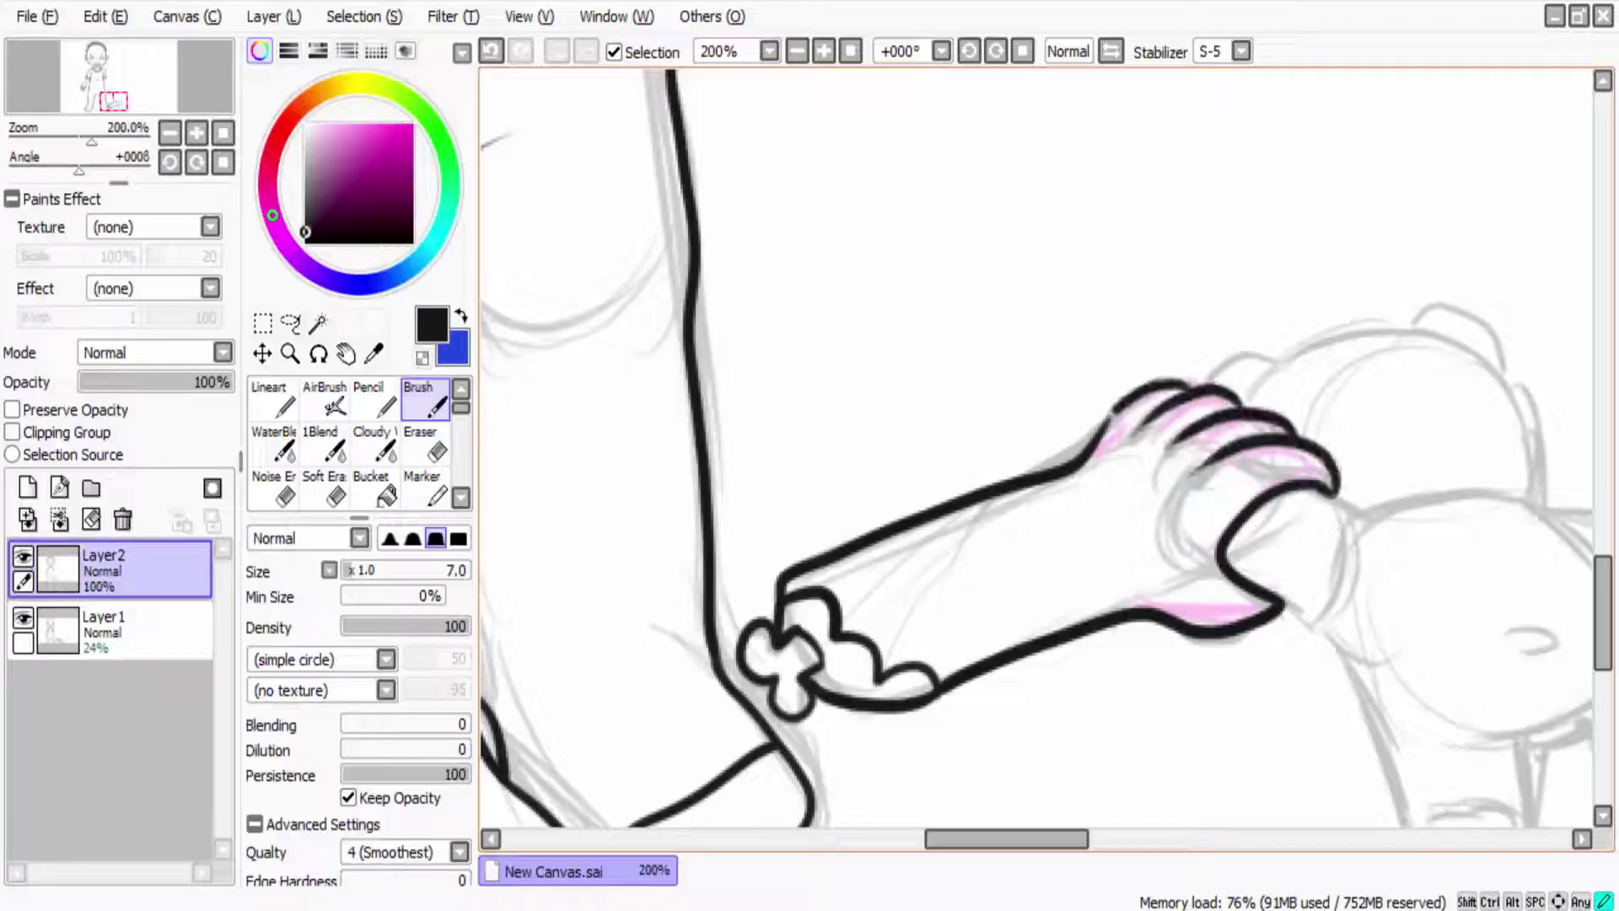
Step: Ink the plush toy's gripped limb, its rounded body with the small swirl, and its remaining limbs
{"action": "key", "text": "minus"}
{"action": "mouse_move", "coordinate": [1104, 514]}
{"action": "left_mouse_down"}
{"action": "mouse_move", "coordinate": [1239, 491]}
{"action": "mouse_move", "coordinate": [1248, 685]}
{"action": "left_mouse_up"}
{"action": "mouse_move", "coordinate": [1264, 502]}
{"action": "left_mouse_down"}
{"action": "mouse_move", "coordinate": [1328, 558]}
{"action": "mouse_move", "coordinate": [1342, 717]}
{"action": "left_mouse_up"}
{"action": "key", "text": "ctrl+z"}
{"action": "key", "text": "ctrl+z"}
{"action": "left_click_drag", "start_coordinate": [1341, 614], "coordinate": [1362, 679]}
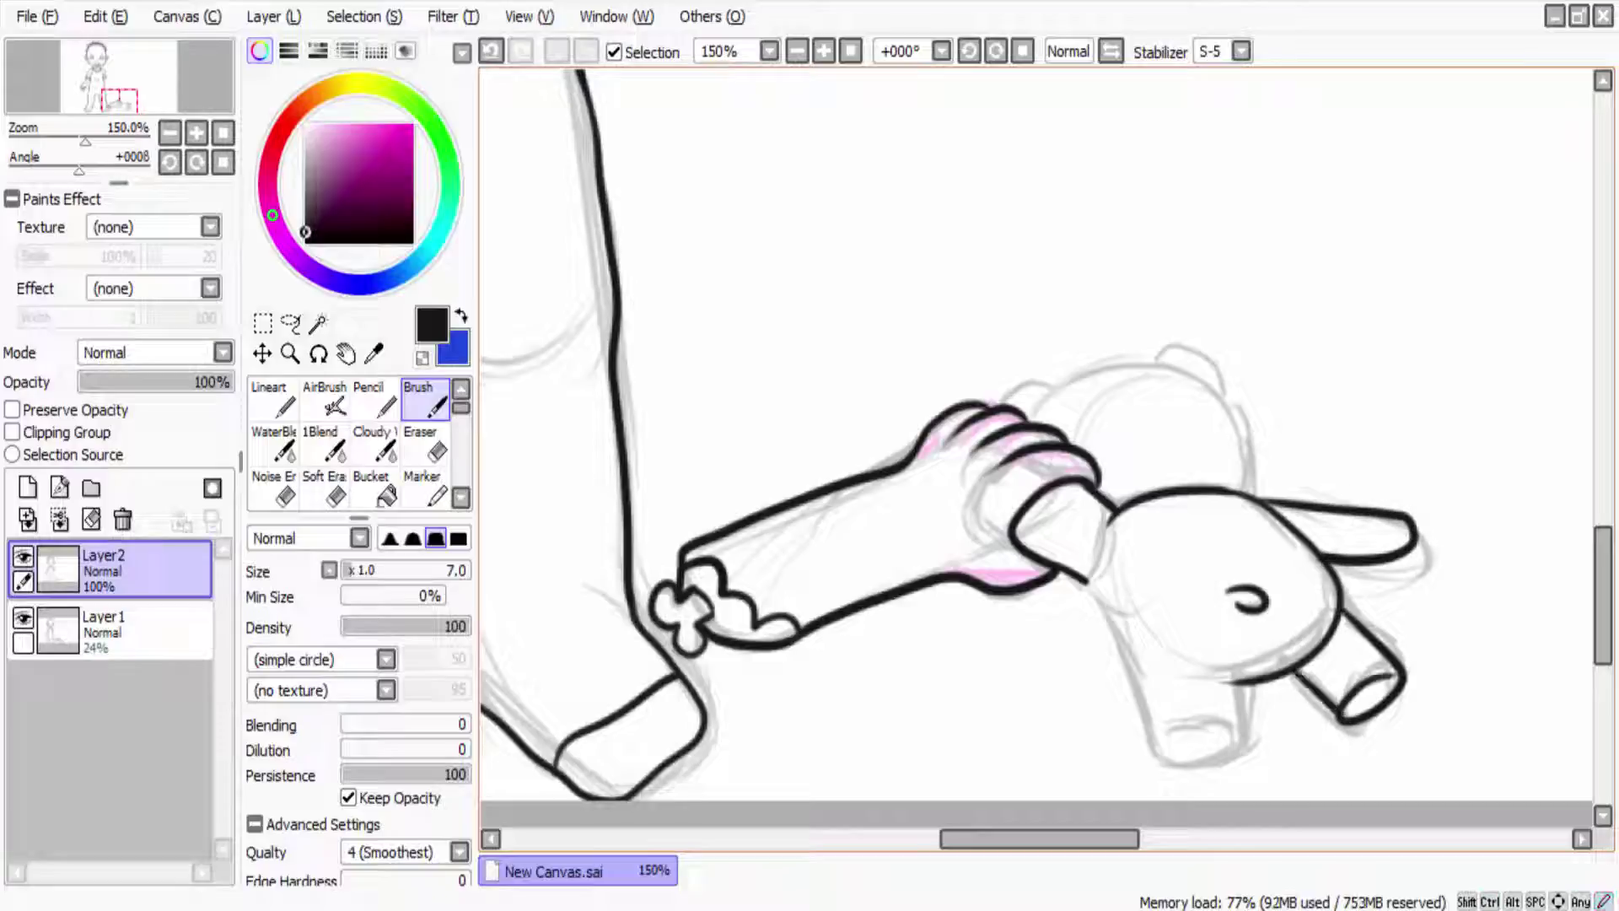
{"action": "left_click_drag", "start_coordinate": [1232, 680], "coordinate": [1156, 742]}
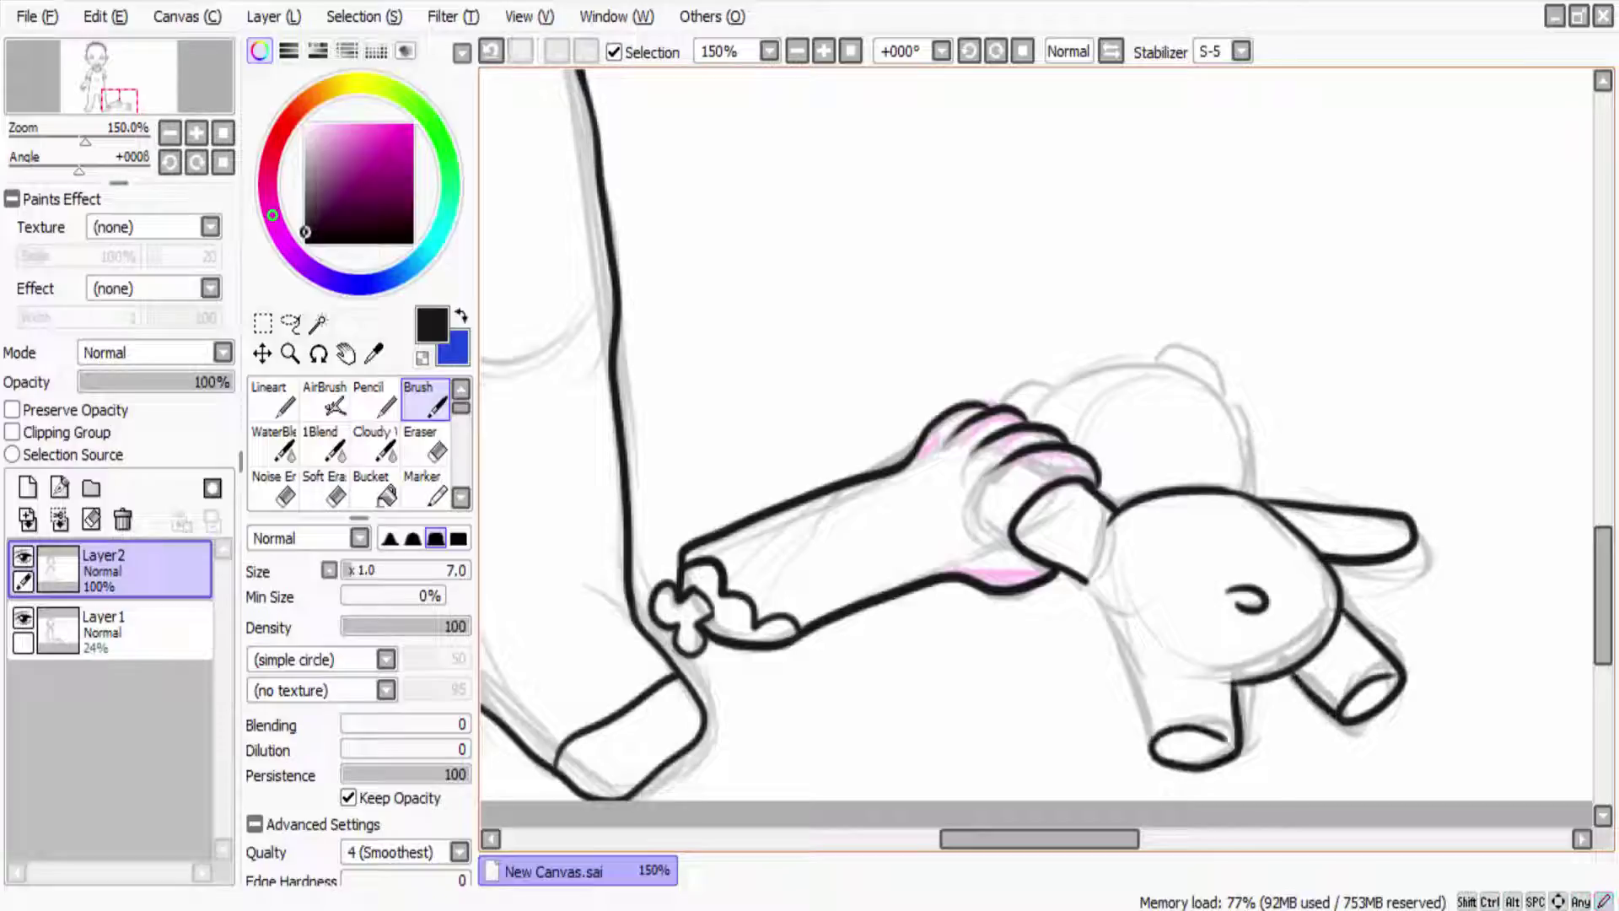
{"action": "left_click_drag", "start_coordinate": [1083, 586], "coordinate": [1148, 742]}
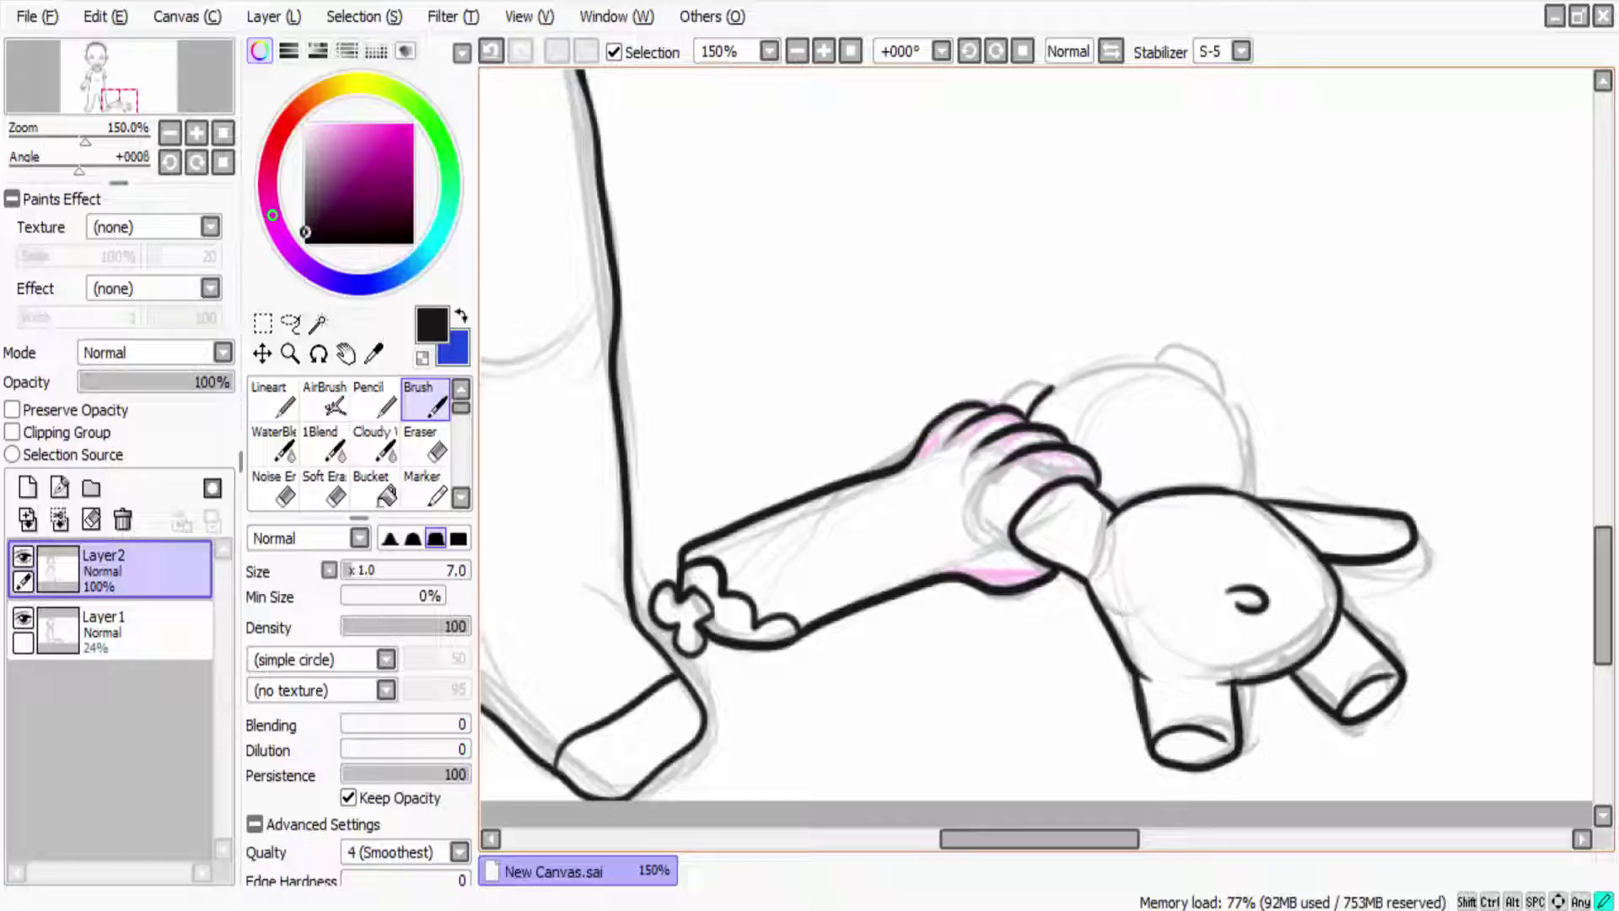
Step: Ink the plush toy's head with both ears and a small square patch on its body
{"action": "left_click_drag", "start_coordinate": [1050, 386], "coordinate": [1258, 499]}
{"action": "left_click_drag", "start_coordinate": [1152, 367], "coordinate": [1225, 395]}
{"action": "left_click_drag", "start_coordinate": [1008, 395], "coordinate": [1047, 388]}
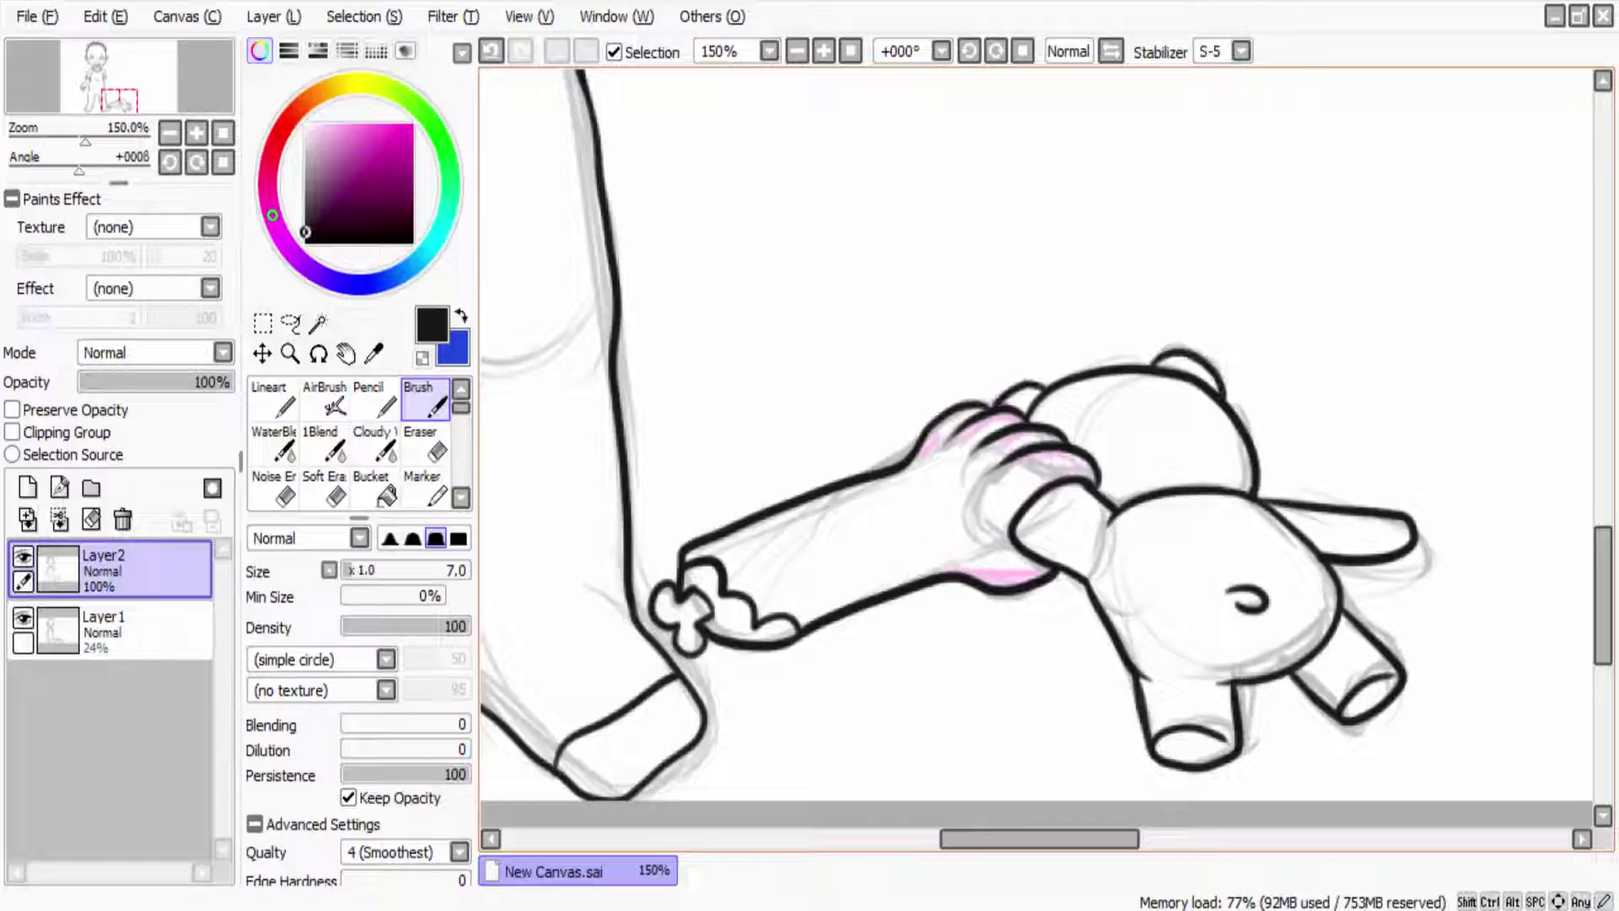
{"action": "left_click_drag", "start_coordinate": [1202, 612], "coordinate": [1229, 650]}
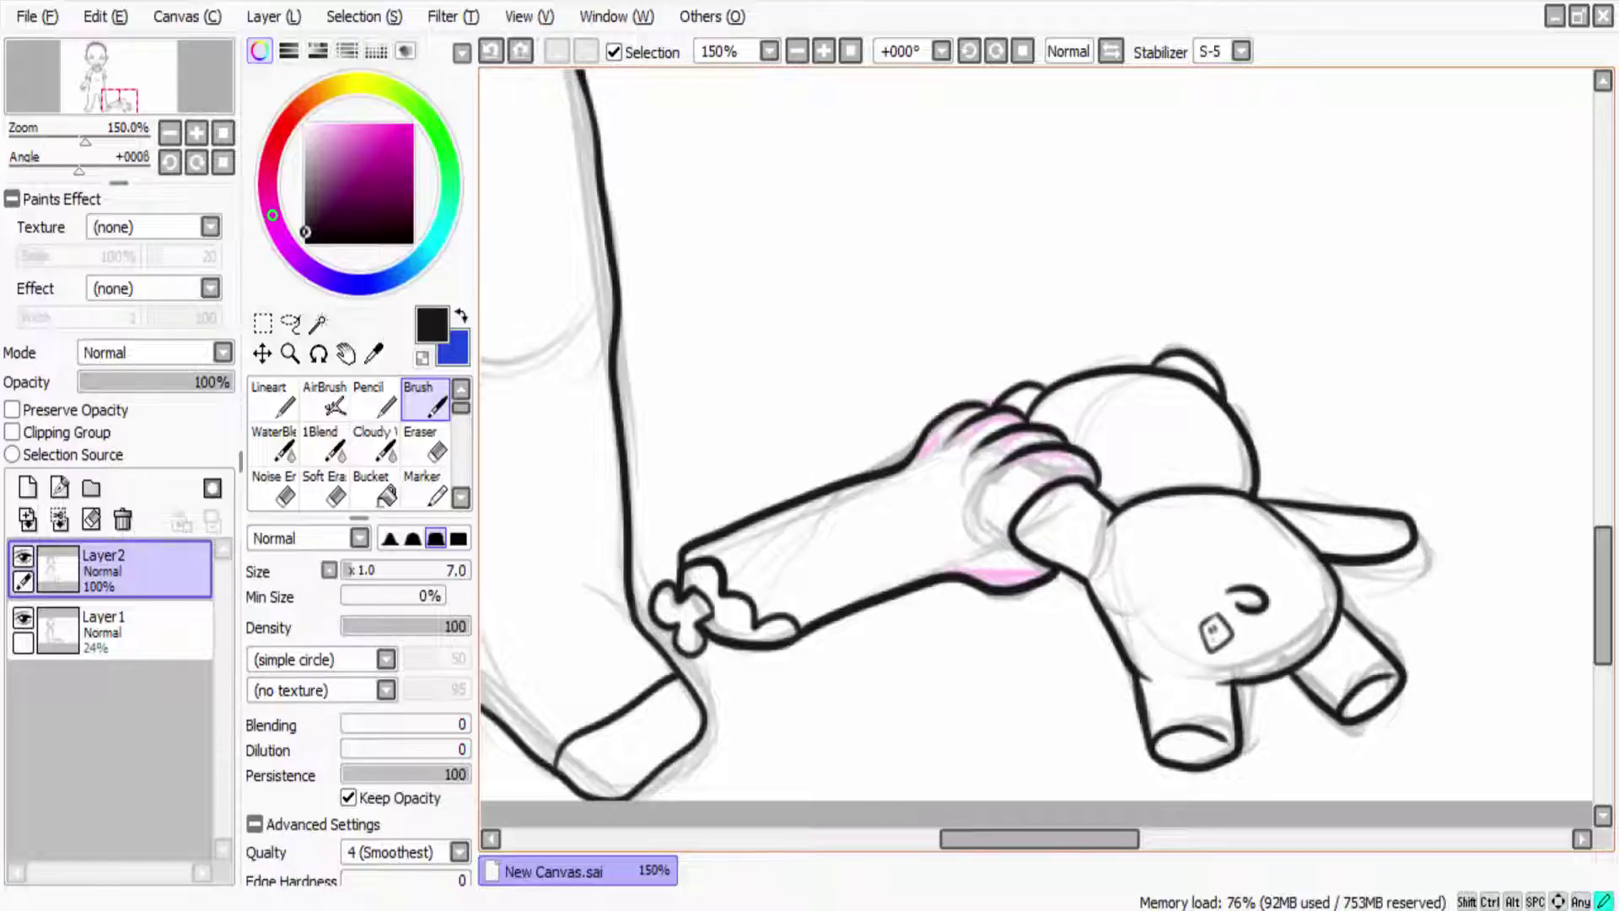
Step: Add a new layer between the line art and the sketch, and hide the sketch layer
{"action": "scroll", "coordinate": [1292, 642], "scroll_direction": "down", "scroll_amount": 2}
{"action": "scroll", "coordinate": [1292, 642], "scroll_direction": "up", "scroll_amount": 3}
{"action": "scroll", "coordinate": [1046, 455], "scroll_direction": "down", "scroll_amount": 6}
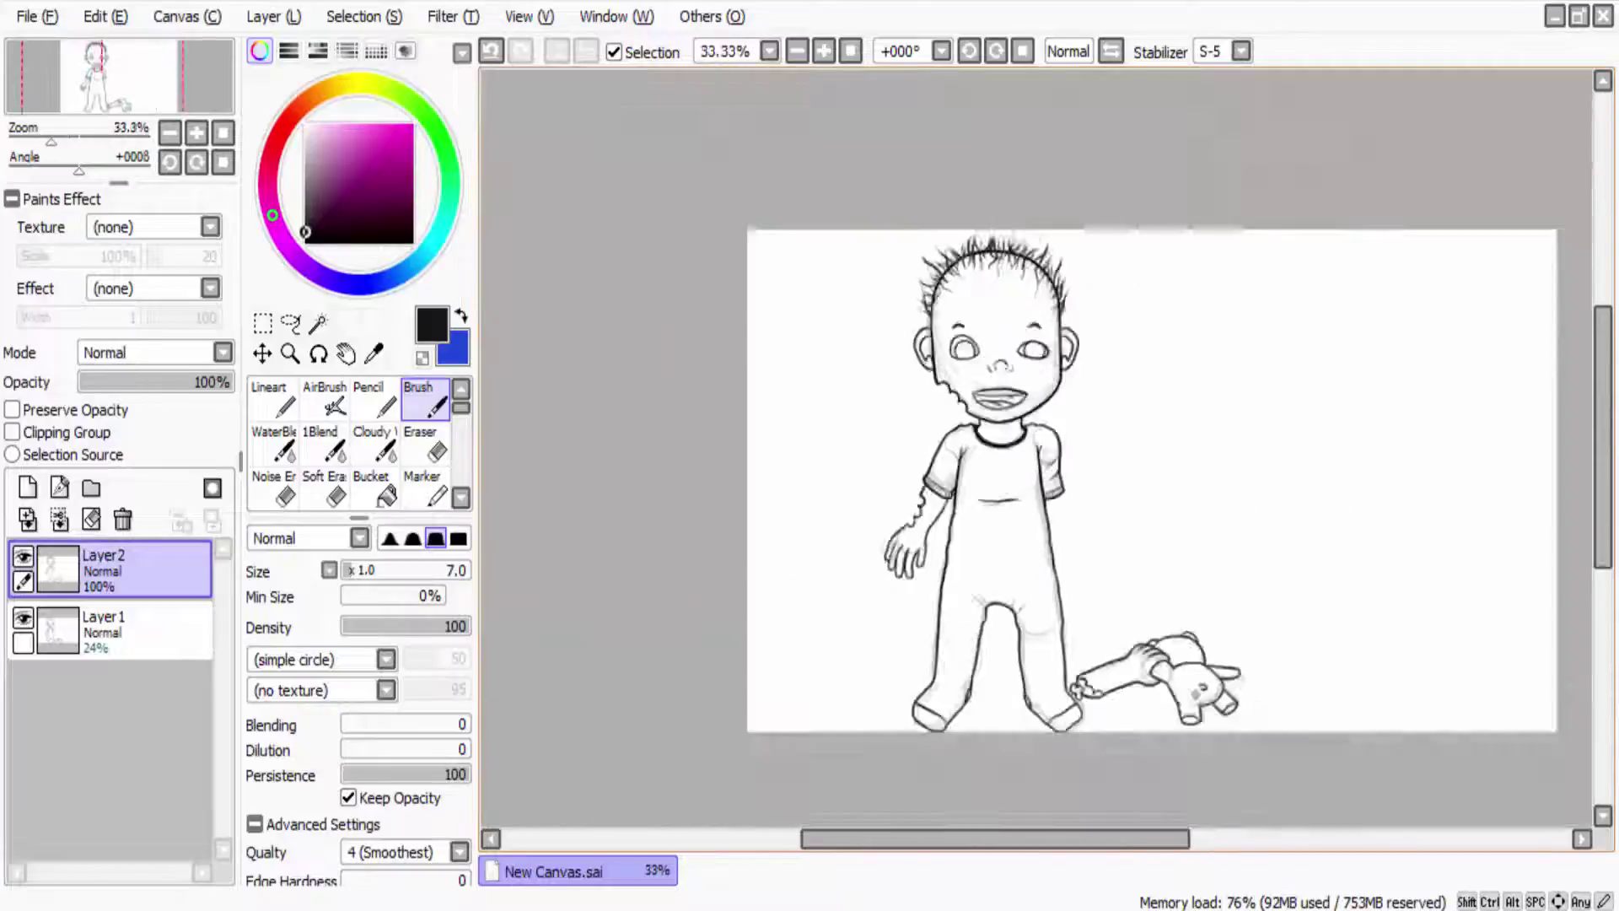
{"action": "scroll", "coordinate": [1046, 456], "scroll_direction": "up", "scroll_amount": 1}
{"action": "left_click", "coordinate": [28, 487]}
{"action": "left_click", "coordinate": [23, 680]}
Step: Fill the face, ears, neck, bitten arm and severed arm with a pale aqua skin colour using the Bucket
{"action": "left_click", "coordinate": [445, 215]}
{"action": "left_click", "coordinate": [328, 131]}
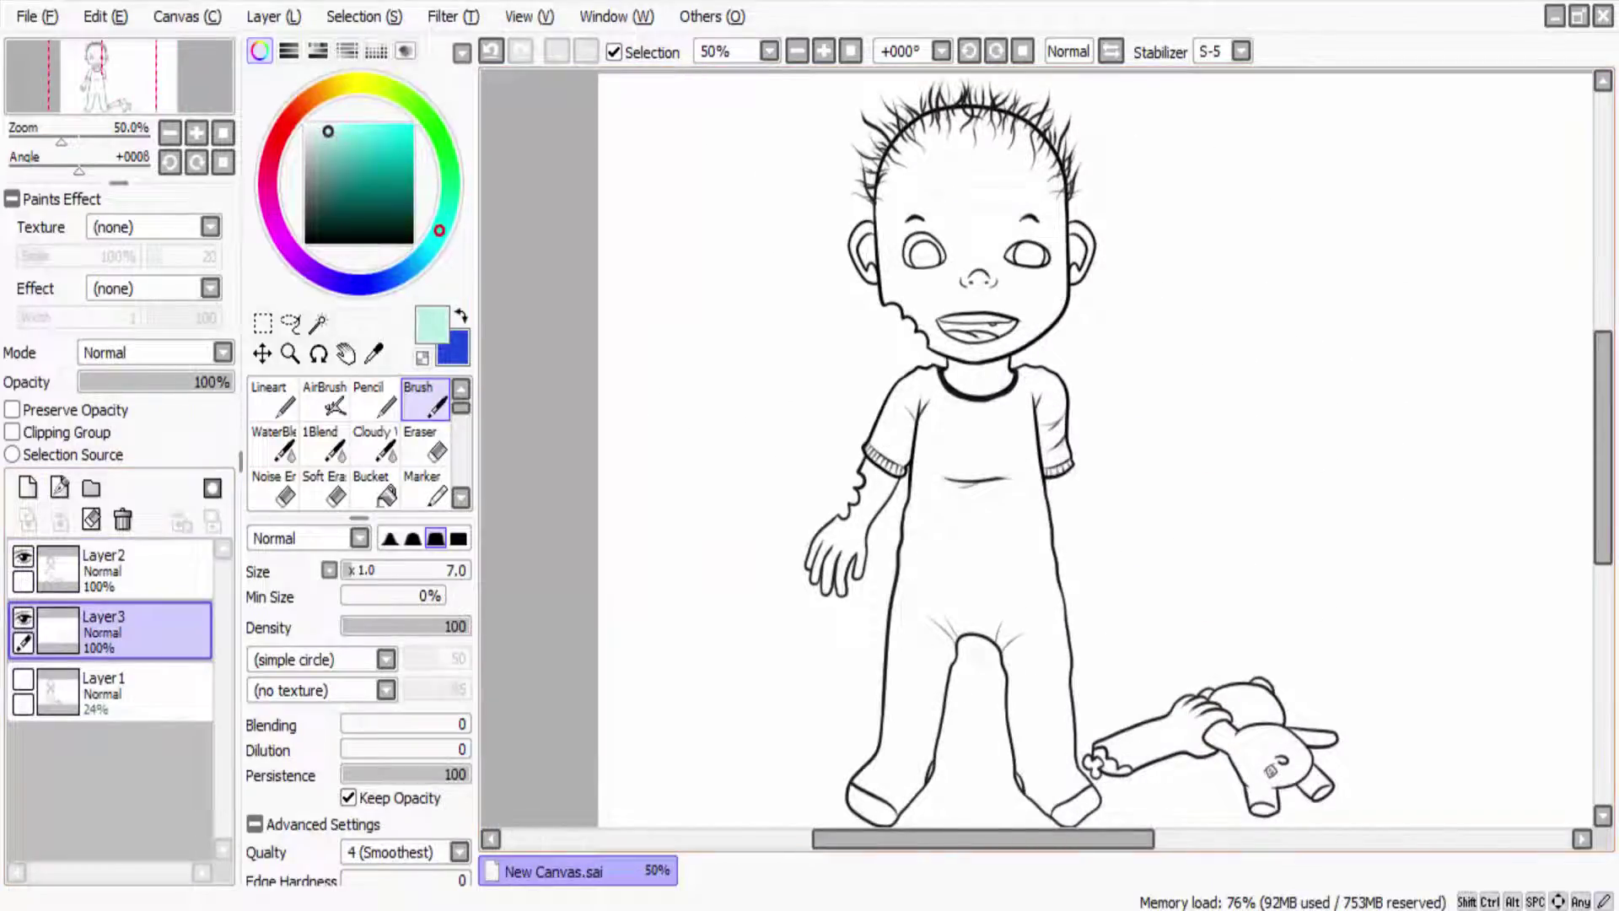
{"action": "left_click", "coordinate": [371, 487]}
{"action": "left_click", "coordinate": [927, 253]}
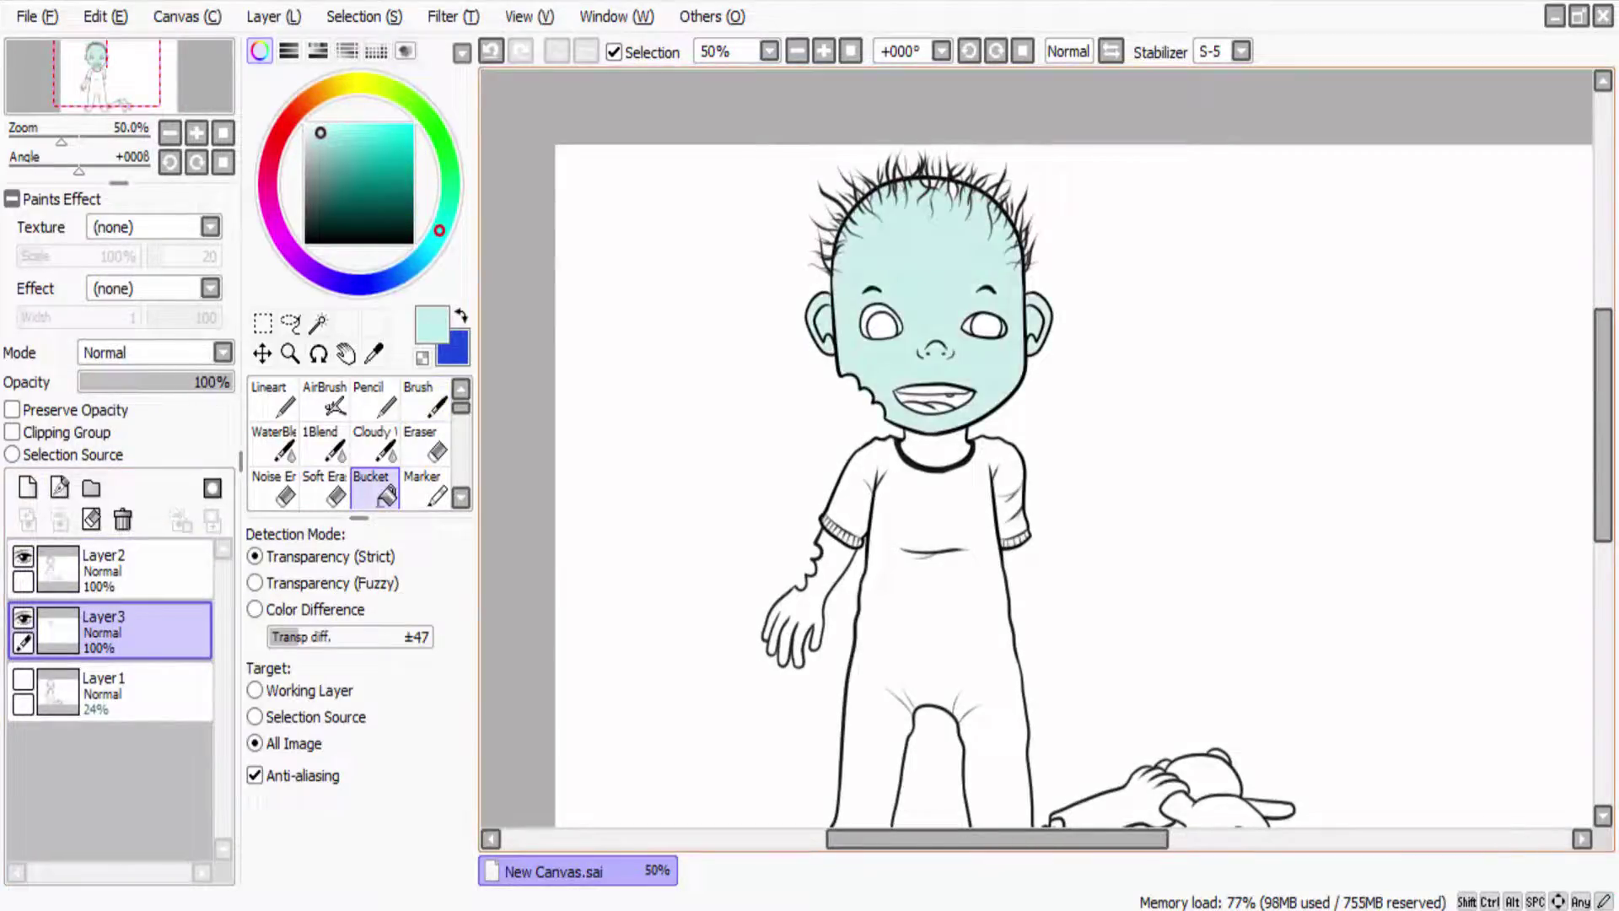
{"action": "scroll", "coordinate": [970, 169], "scroll_direction": "up", "scroll_amount": 4}
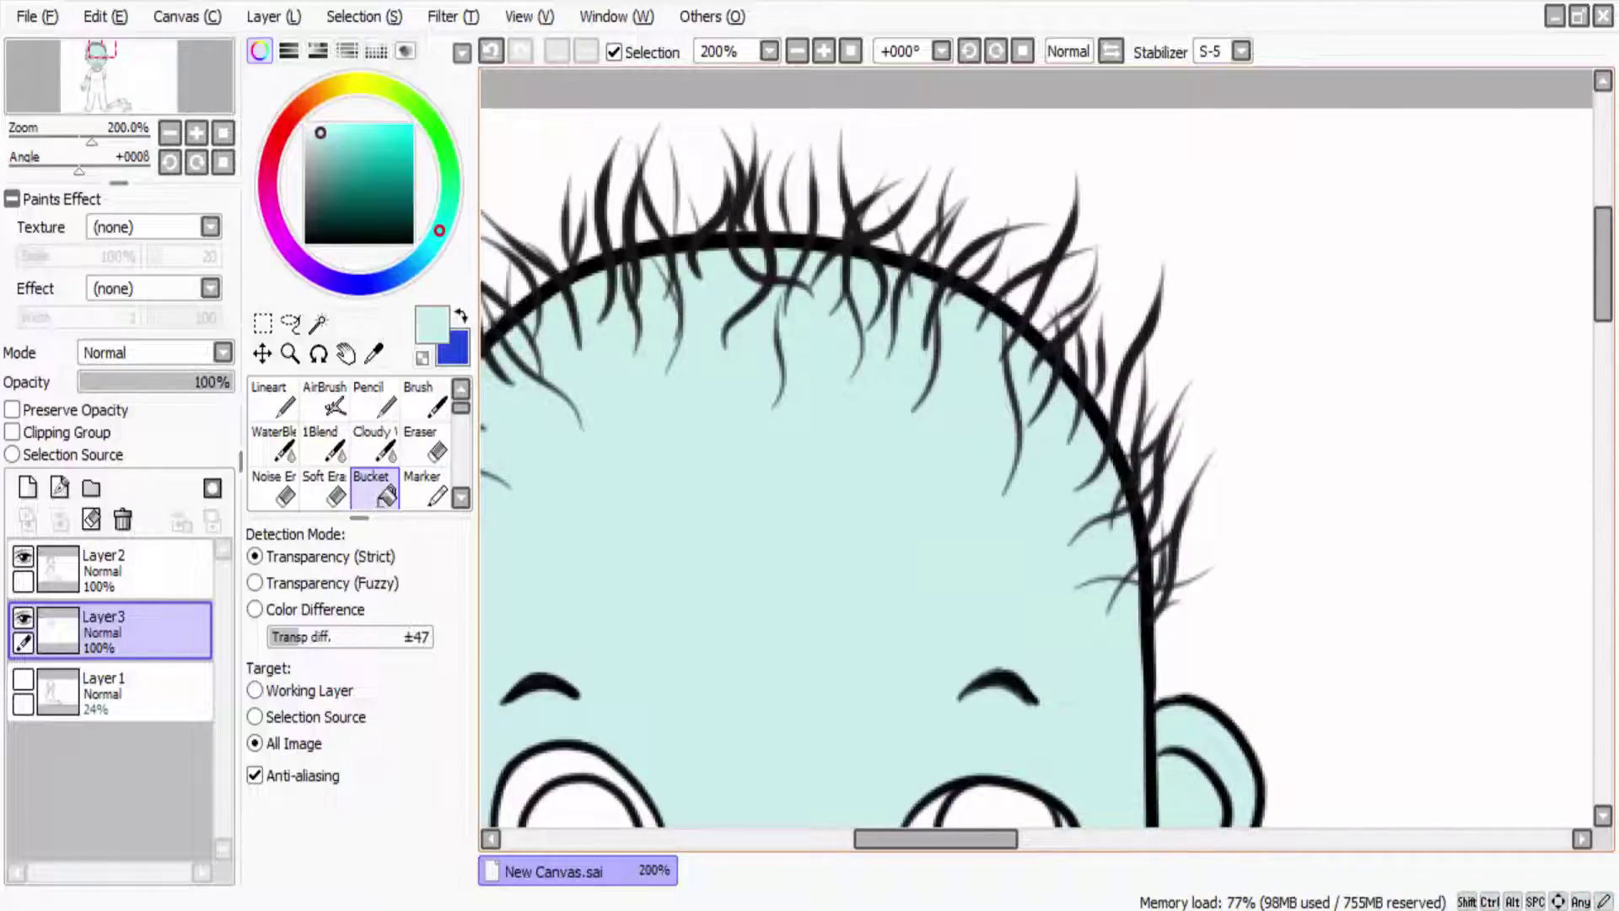
{"action": "scroll", "coordinate": [1037, 455], "scroll_direction": "down", "scroll_amount": 5}
{"action": "scroll", "coordinate": [1037, 455], "scroll_direction": "up", "scroll_amount": 1}
{"action": "scroll", "coordinate": [1037, 455], "scroll_direction": "down", "scroll_amount": 1}
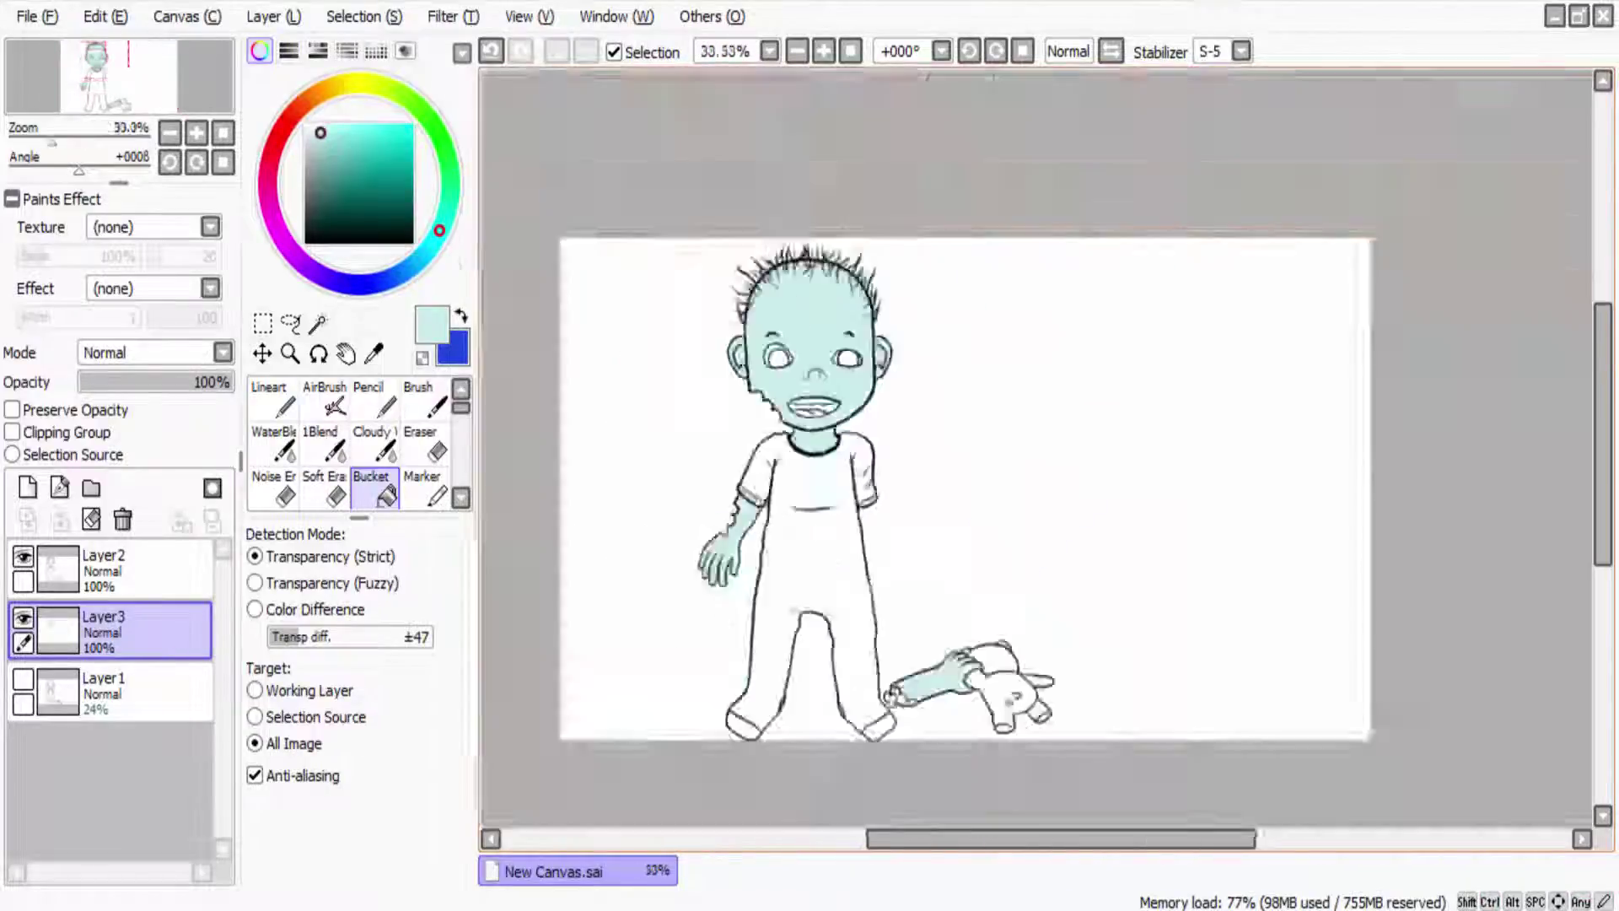
Step: Fill both irises with a pale grey-green
{"action": "scroll", "coordinate": [810, 363], "scroll_direction": "up", "scroll_amount": 4}
{"action": "left_click", "coordinate": [435, 128]}
{"action": "left_click", "coordinate": [313, 144]}
{"action": "left_click", "coordinate": [730, 447]}
{"action": "left_click", "coordinate": [1045, 447]}
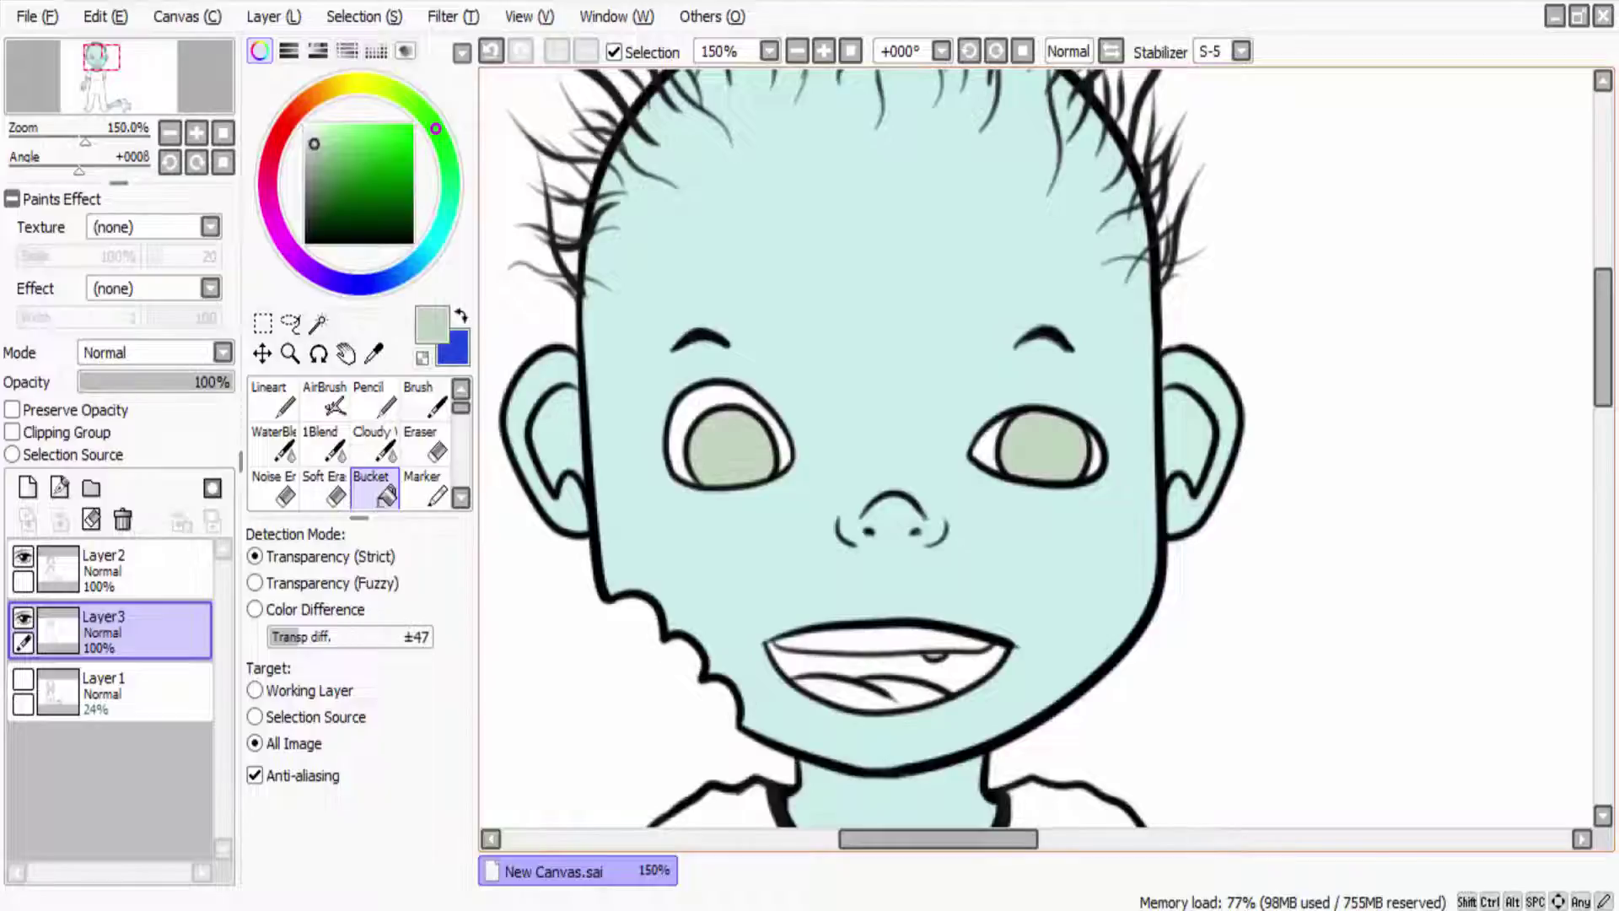
Step: Fill the strip below the upper lip line with dusty pink and the tongue with muted mauve using the Bucket
{"action": "scroll", "coordinate": [1045, 455], "scroll_direction": "down", "scroll_amount": 4}
{"action": "left_click", "coordinate": [306, 124]}
{"action": "scroll", "coordinate": [809, 169], "scroll_direction": "up", "scroll_amount": 5}
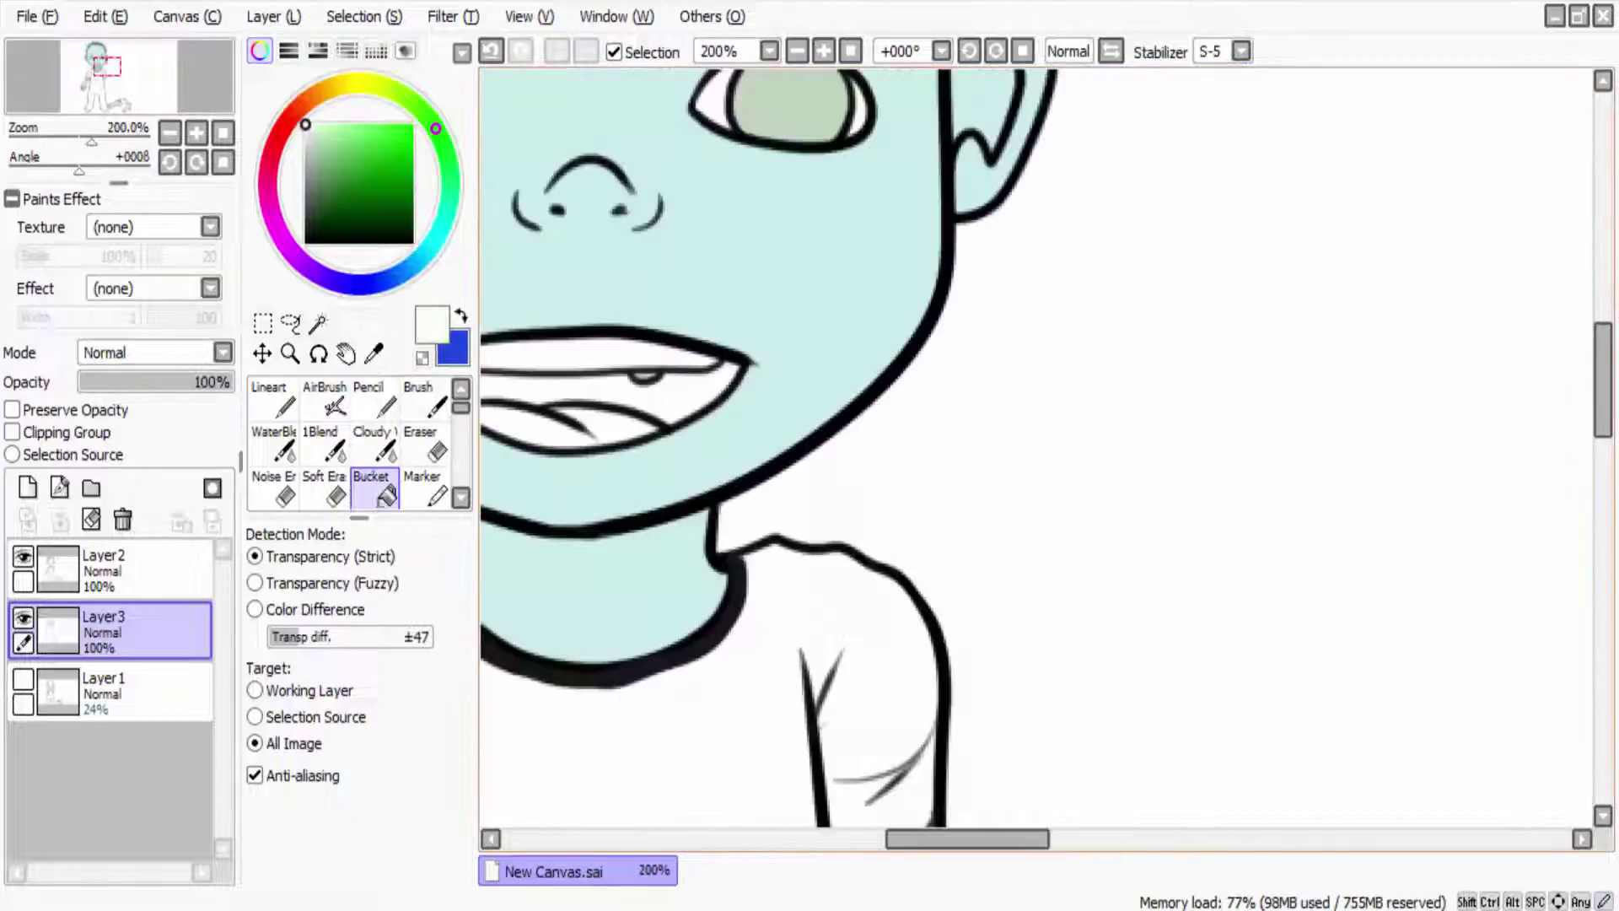
{"action": "left_click", "coordinate": [269, 164]}
{"action": "left_click", "coordinate": [323, 141]}
{"action": "left_click", "coordinate": [607, 354]}
{"action": "left_click_drag", "start_coordinate": [759, 337], "coordinate": [982, 388]}
{"action": "key", "text": "ctrl+z"}
{"action": "left_click", "coordinate": [801, 407]}
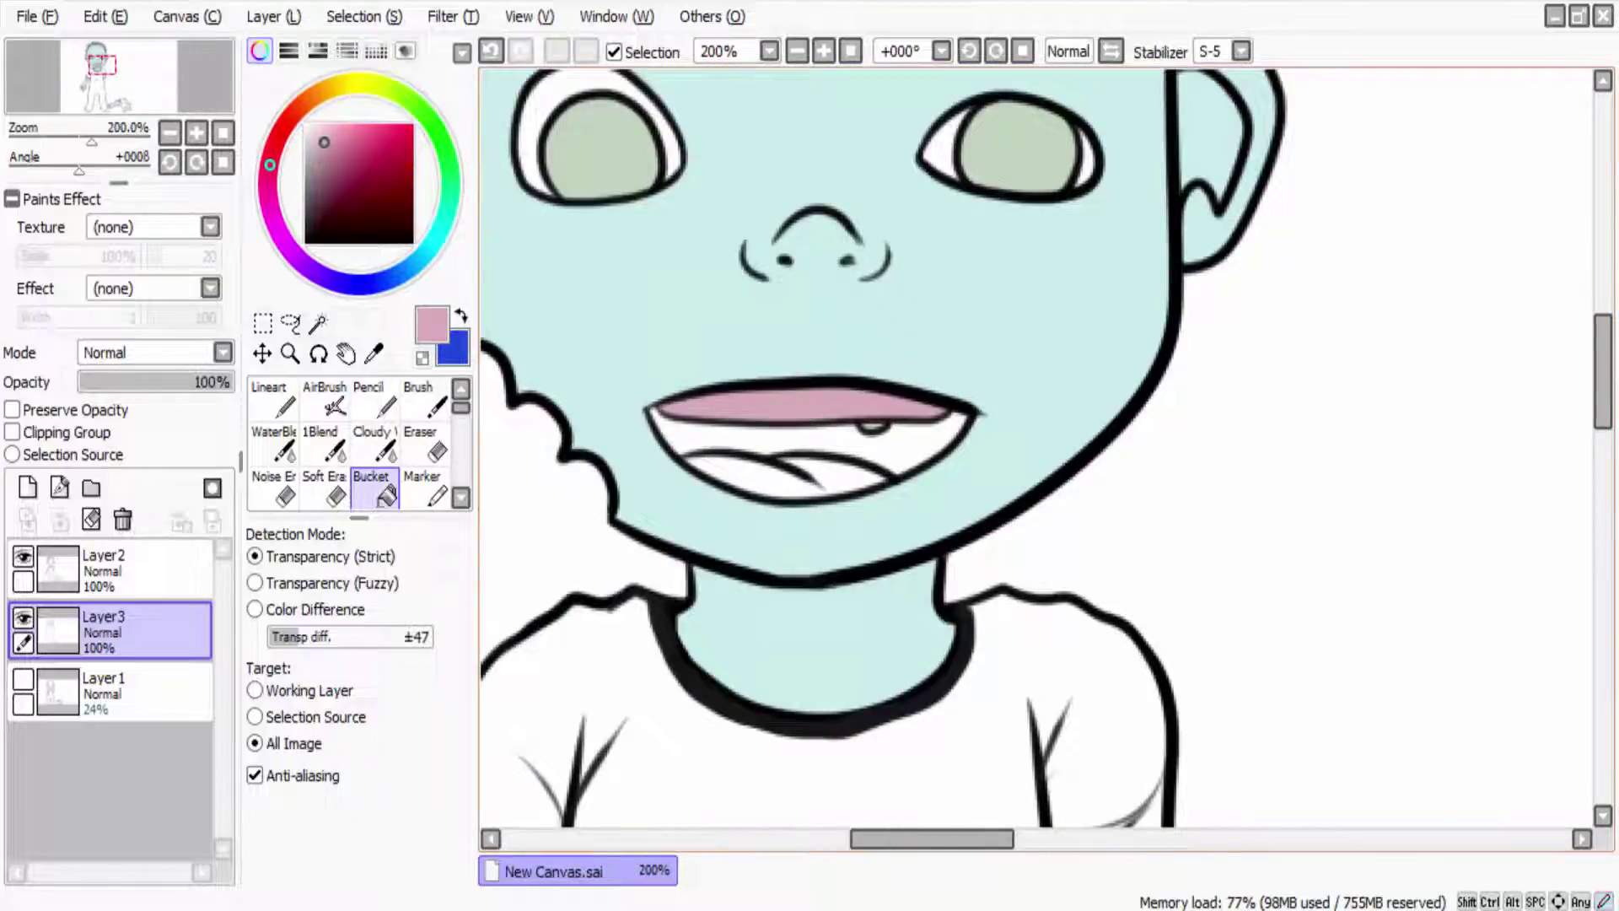
{"action": "left_click", "coordinate": [785, 470]}
{"action": "key", "text": "ctrl+z"}
{"action": "left_click", "coordinate": [784, 470]}
Step: Fill the inside of the mouth above the tongue with a dark purple-mauve
{"action": "left_click", "coordinate": [439, 230]}
{"action": "left_click", "coordinate": [319, 163]}
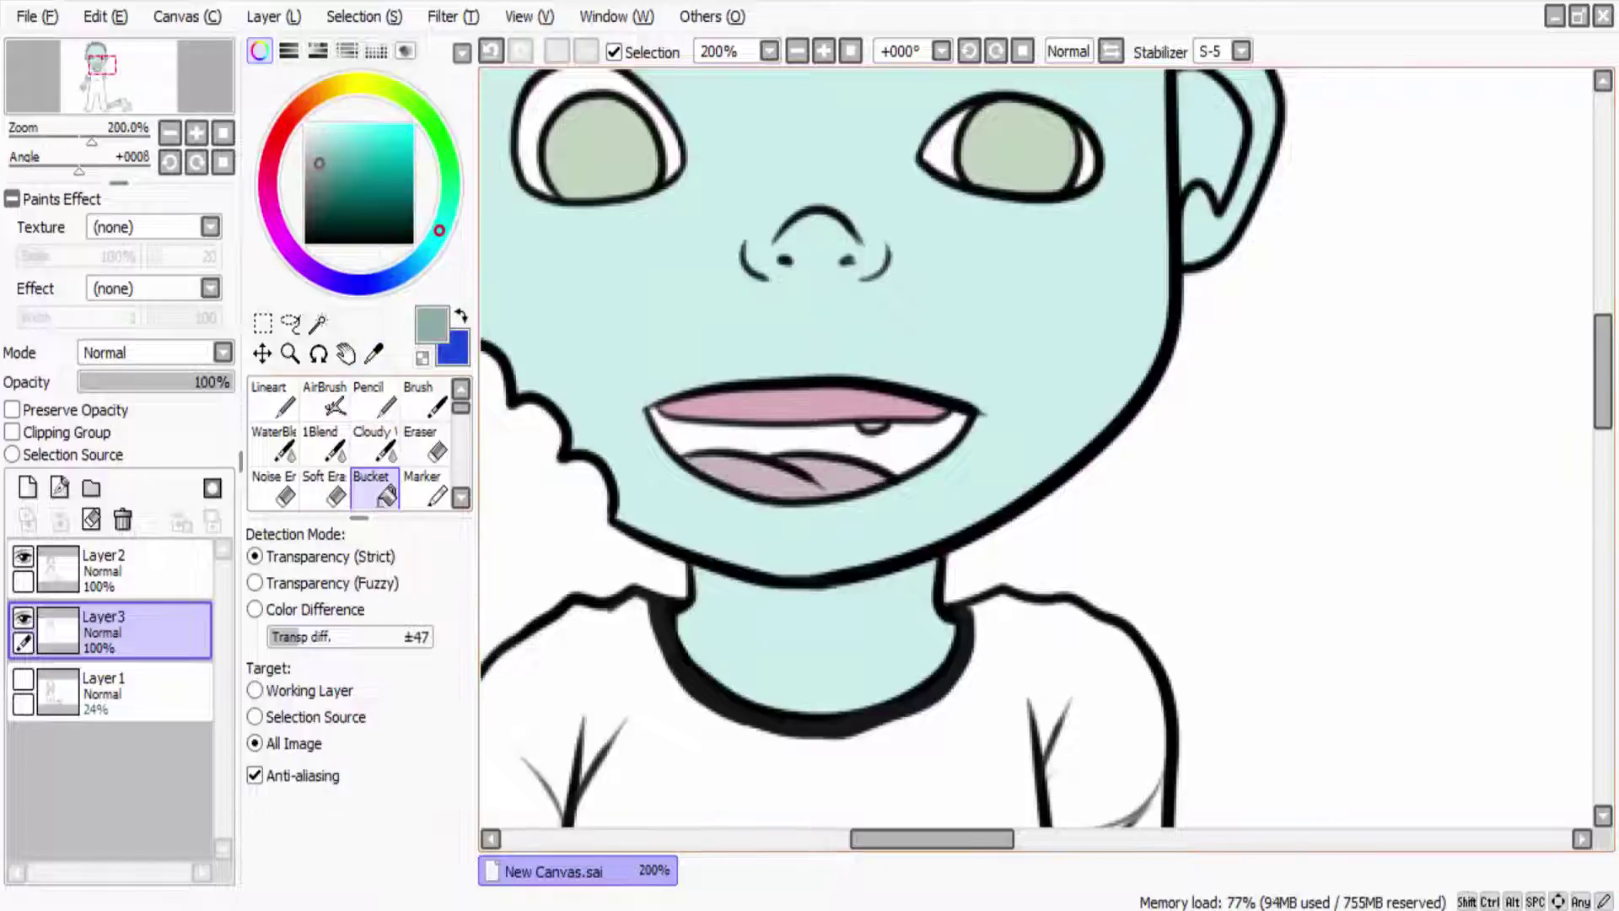
{"action": "left_click", "coordinate": [809, 438]}
{"action": "key", "text": "ctrl+z"}
{"action": "left_click", "coordinate": [810, 439]}
{"action": "key", "text": "ctrl+z"}
{"action": "left_click", "coordinate": [268, 179]}
{"action": "left_click", "coordinate": [321, 183]}
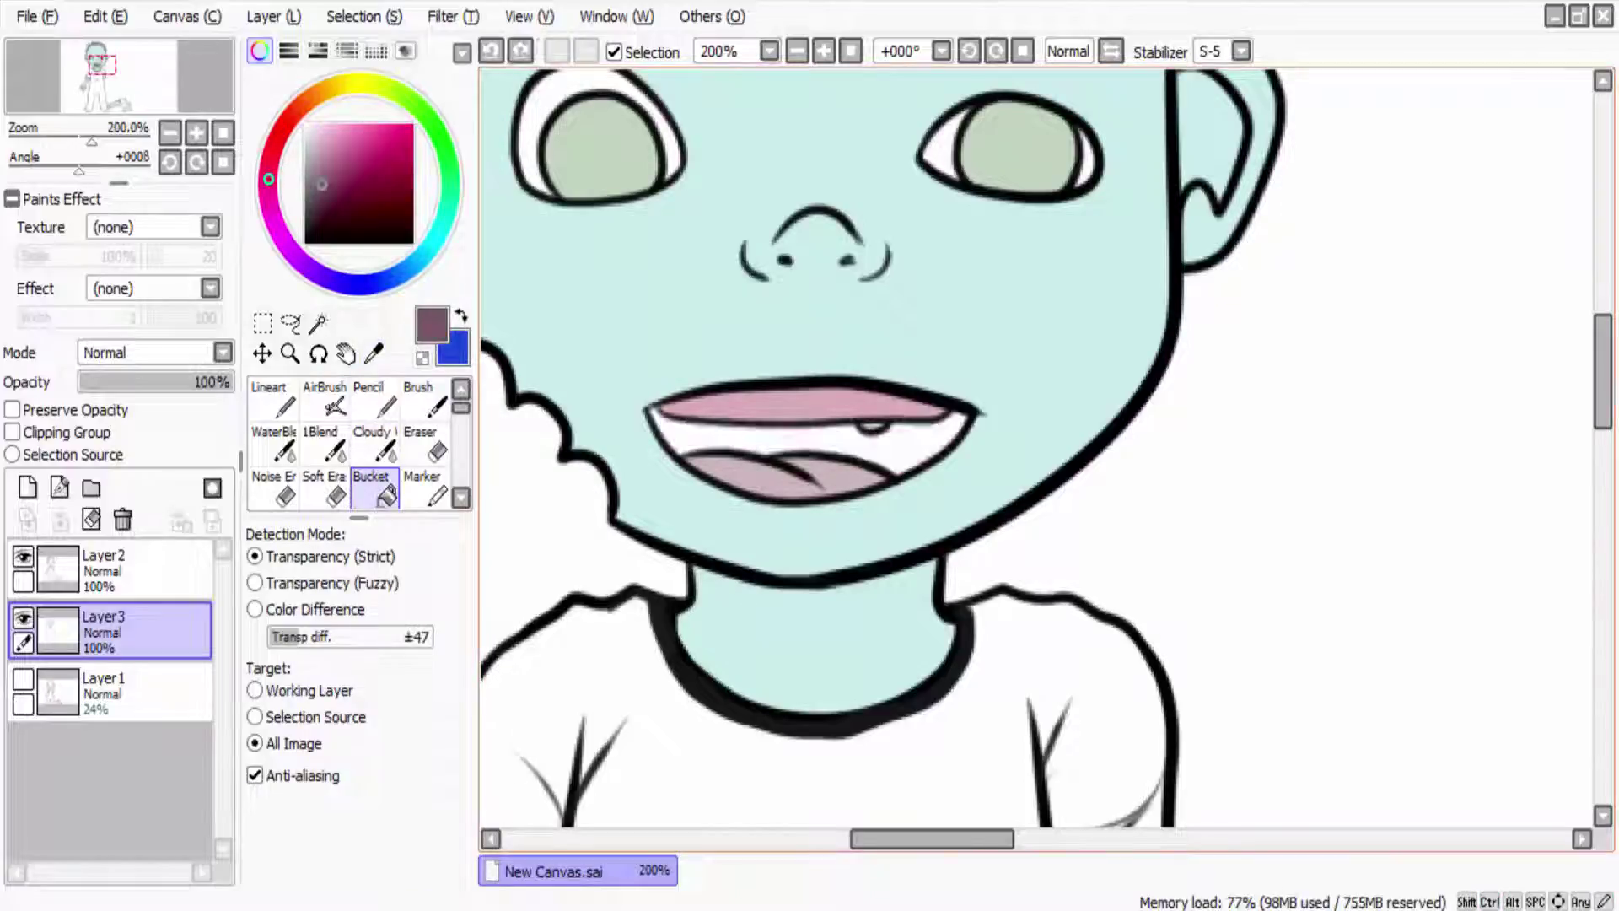
{"action": "left_click", "coordinate": [809, 438]}
Step: Fill the exposed flesh at the severed arm's stump with a greyish teal
{"action": "scroll", "coordinate": [809, 439], "scroll_direction": "down", "scroll_amount": 5}
{"action": "scroll", "coordinate": [809, 438], "scroll_direction": "up", "scroll_amount": 1}
{"action": "left_click", "coordinate": [439, 230]}
{"action": "left_click", "coordinate": [315, 158]}
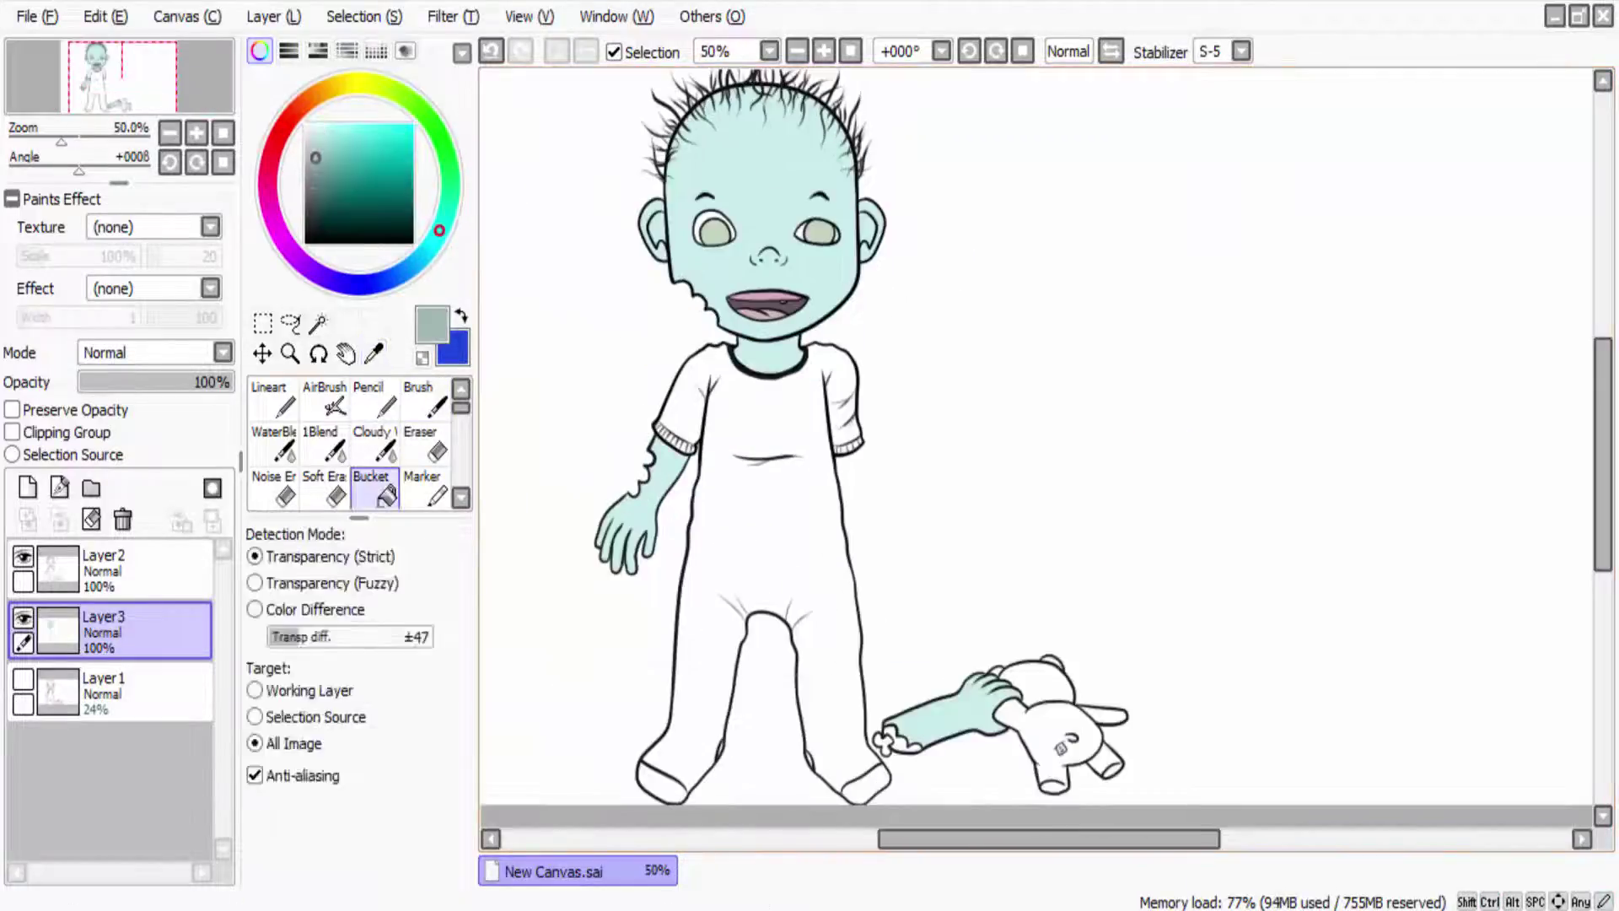
{"action": "left_click", "coordinate": [907, 742]}
Step: Fill the plush bear's head, ears, body and limbs with brown, and its small patch with muted green
{"action": "left_click", "coordinate": [319, 93]}
{"action": "left_click", "coordinate": [324, 183]}
{"action": "left_click", "coordinate": [1046, 717]}
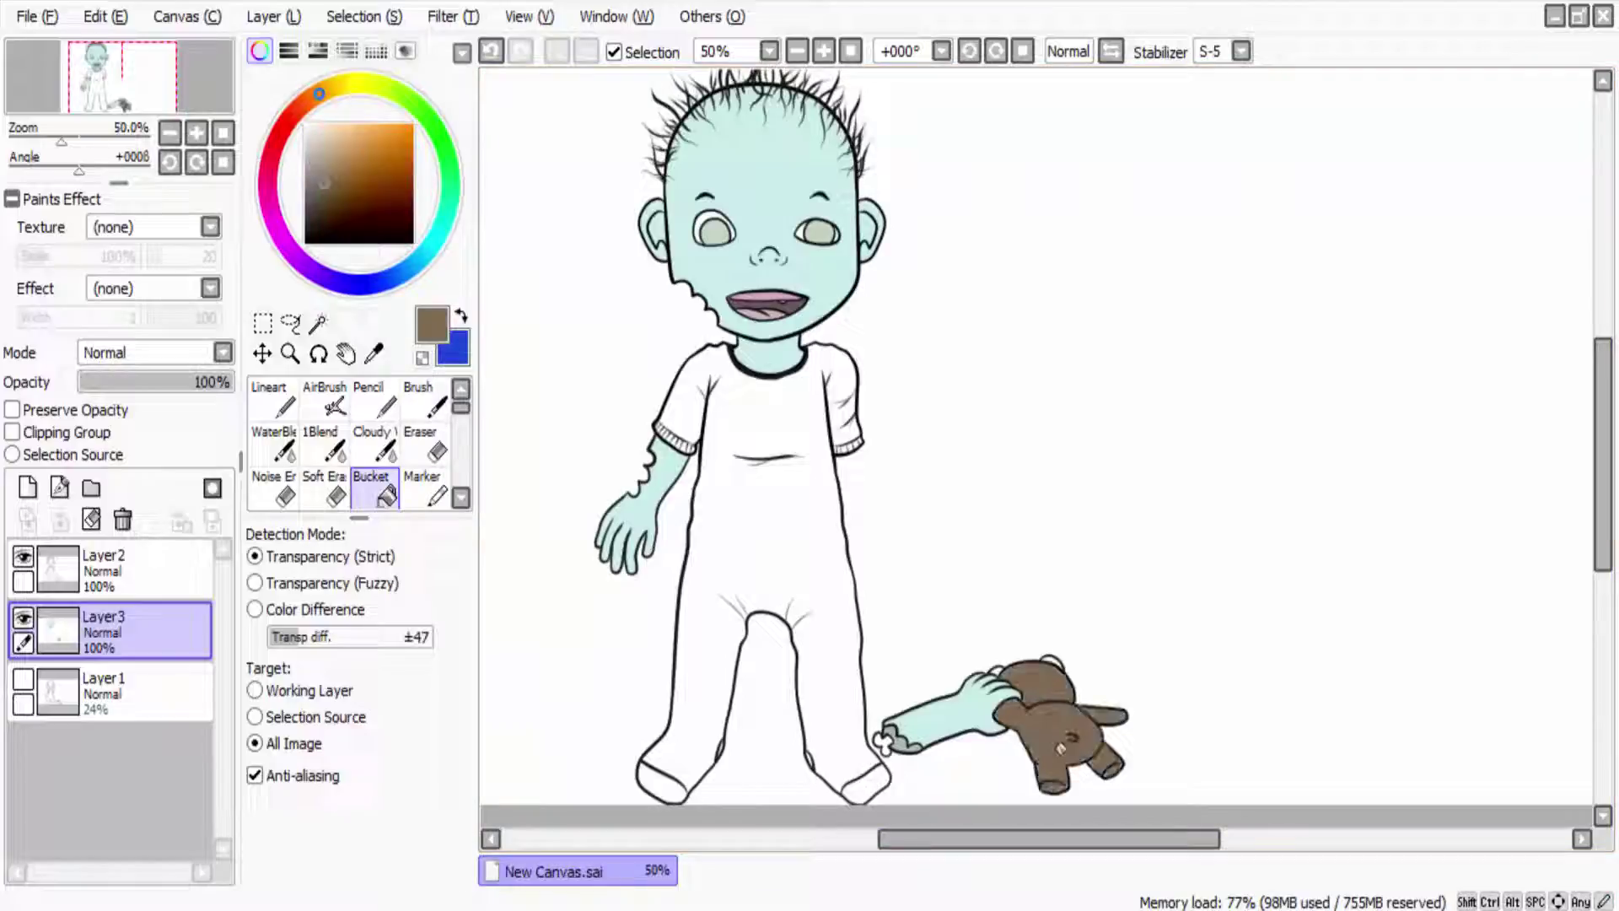
{"action": "left_click", "coordinate": [401, 95]}
{"action": "left_click", "coordinate": [305, 221]}
{"action": "left_click", "coordinate": [1045, 717]}
{"action": "key", "text": "ctrl+z"}
Step: Set the Bucket's transparency difference to 115 and fill the child's whole suit with near-black
{"action": "left_click", "coordinate": [759, 506]}
{"action": "key", "text": "ctrl+z"}
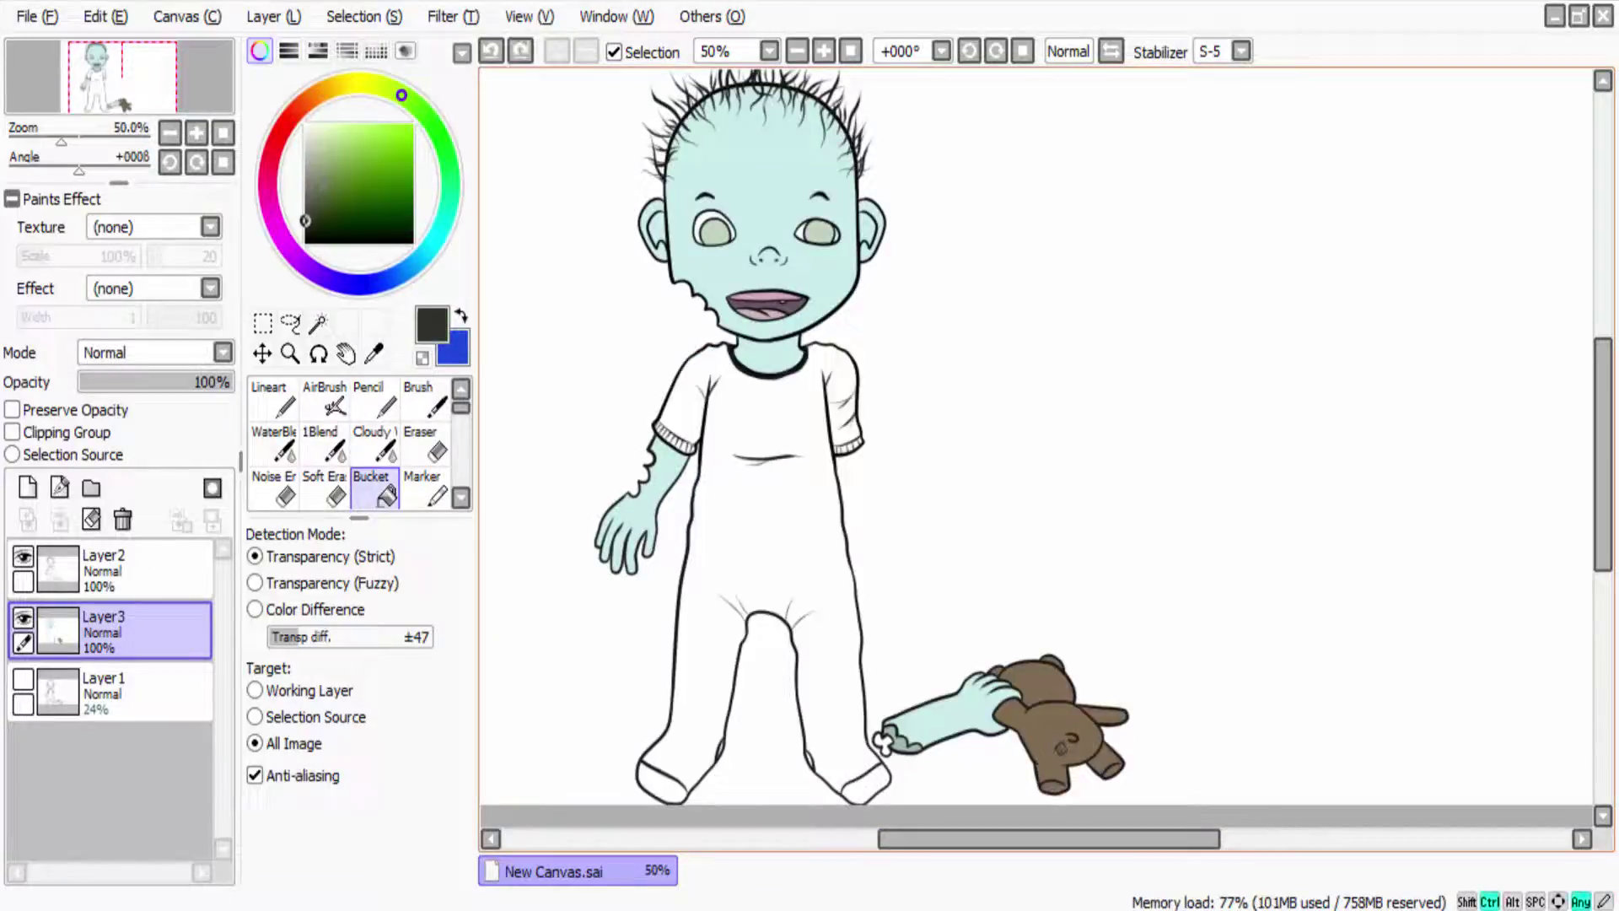
{"action": "left_click", "coordinate": [759, 506]}
{"action": "left_click_drag", "start_coordinate": [337, 636], "coordinate": [371, 636]}
{"action": "key", "text": "ctrl+z"}
{"action": "left_click", "coordinate": [759, 506]}
{"action": "key", "text": "ctrl+z"}
{"action": "left_click", "coordinate": [759, 506]}
{"action": "key", "text": "ctrl+z"}
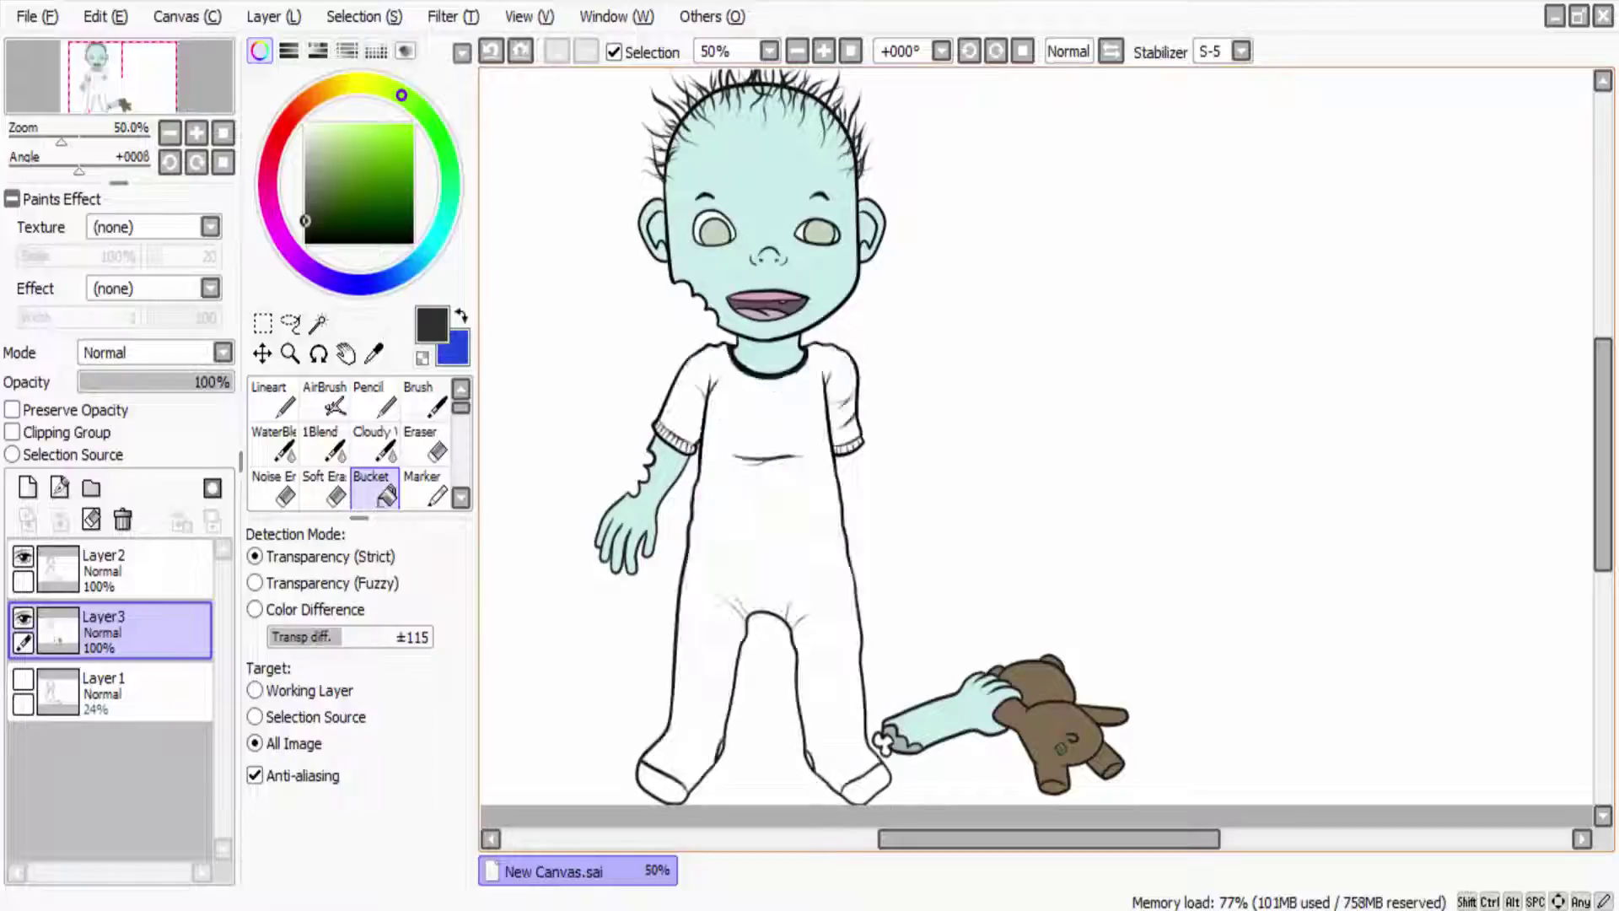
{"action": "left_click", "coordinate": [759, 505]}
{"action": "left_click", "coordinate": [1180, 422]}
{"action": "key", "text": "ctrl+z"}
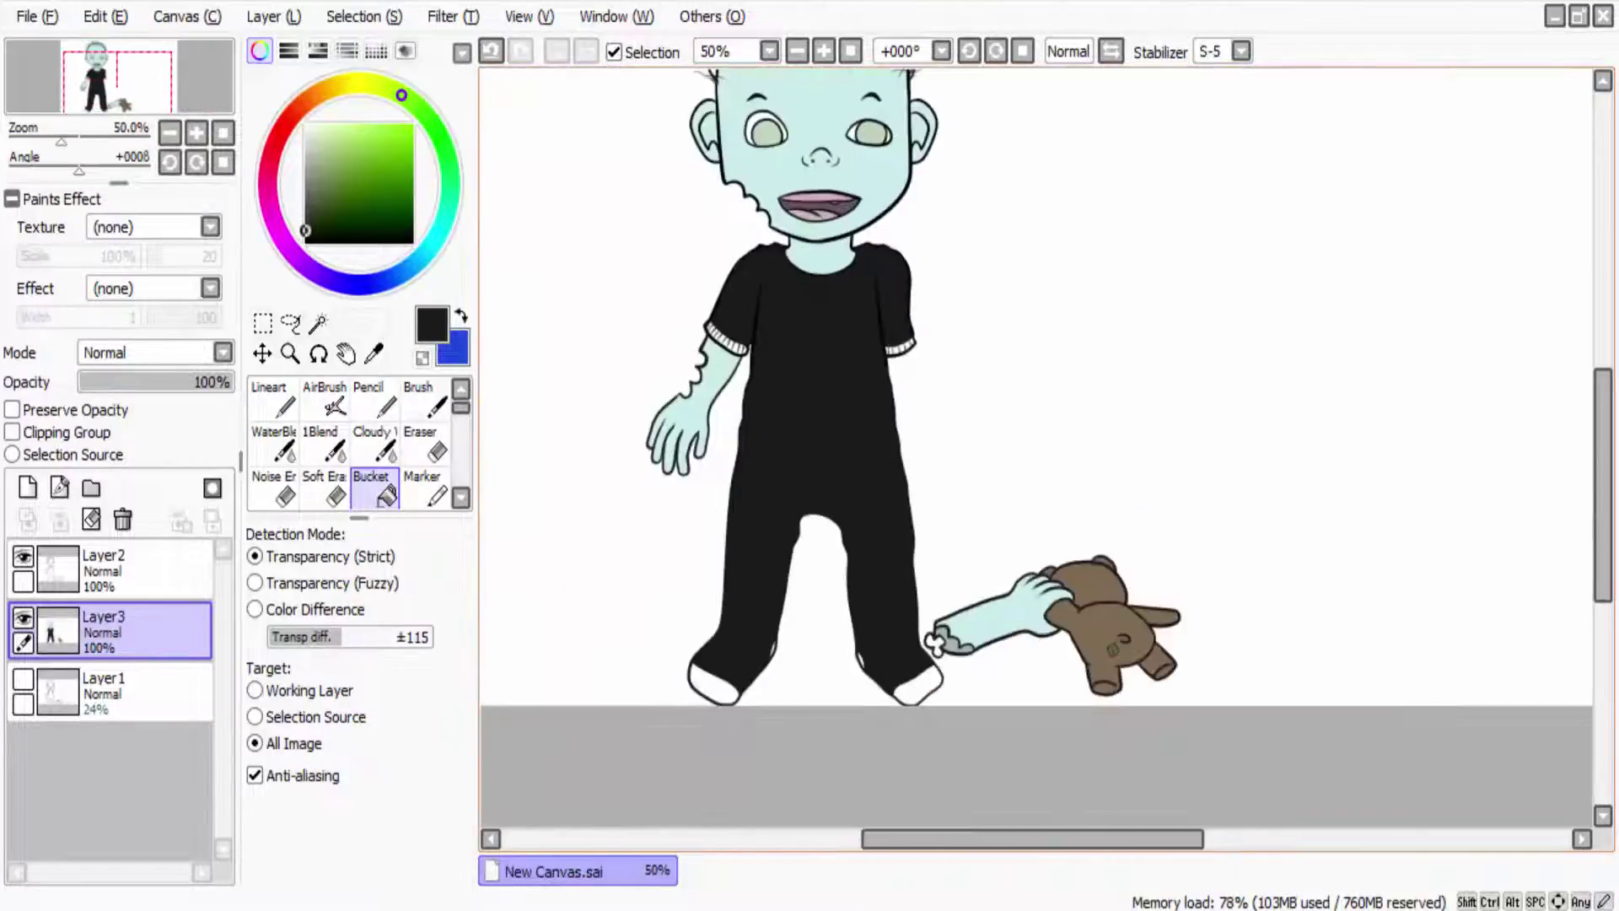
Step: Fill both sleeve cuffs and both toe sections of the suit with a muted blue
{"action": "left_click", "coordinate": [415, 262]}
{"action": "left_click", "coordinate": [341, 179]}
{"action": "left_click", "coordinate": [729, 344]}
{"action": "left_click", "coordinate": [727, 341]}
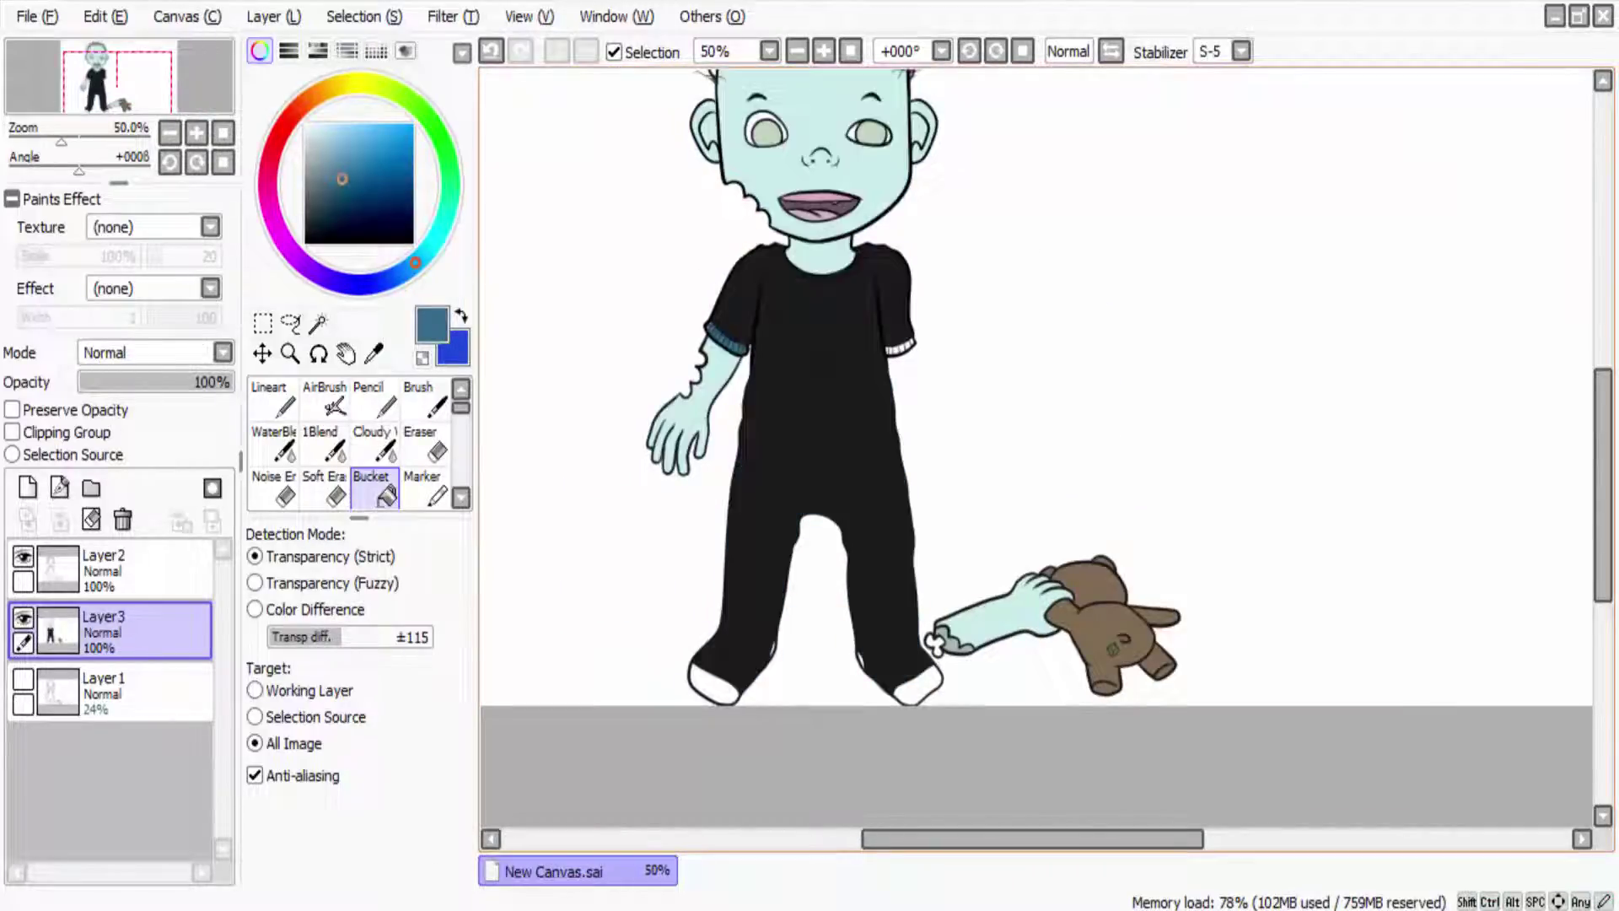
{"action": "left_click", "coordinate": [919, 687]}
{"action": "left_click", "coordinate": [713, 683]}
{"action": "left_click", "coordinate": [305, 125]}
Step: Shade beneath the nose, the lower lip and the chin on the neck with greyish teal, using the size 7 Brush
{"action": "left_click_drag", "start_coordinate": [1012, 422], "coordinate": [1113, 540]}
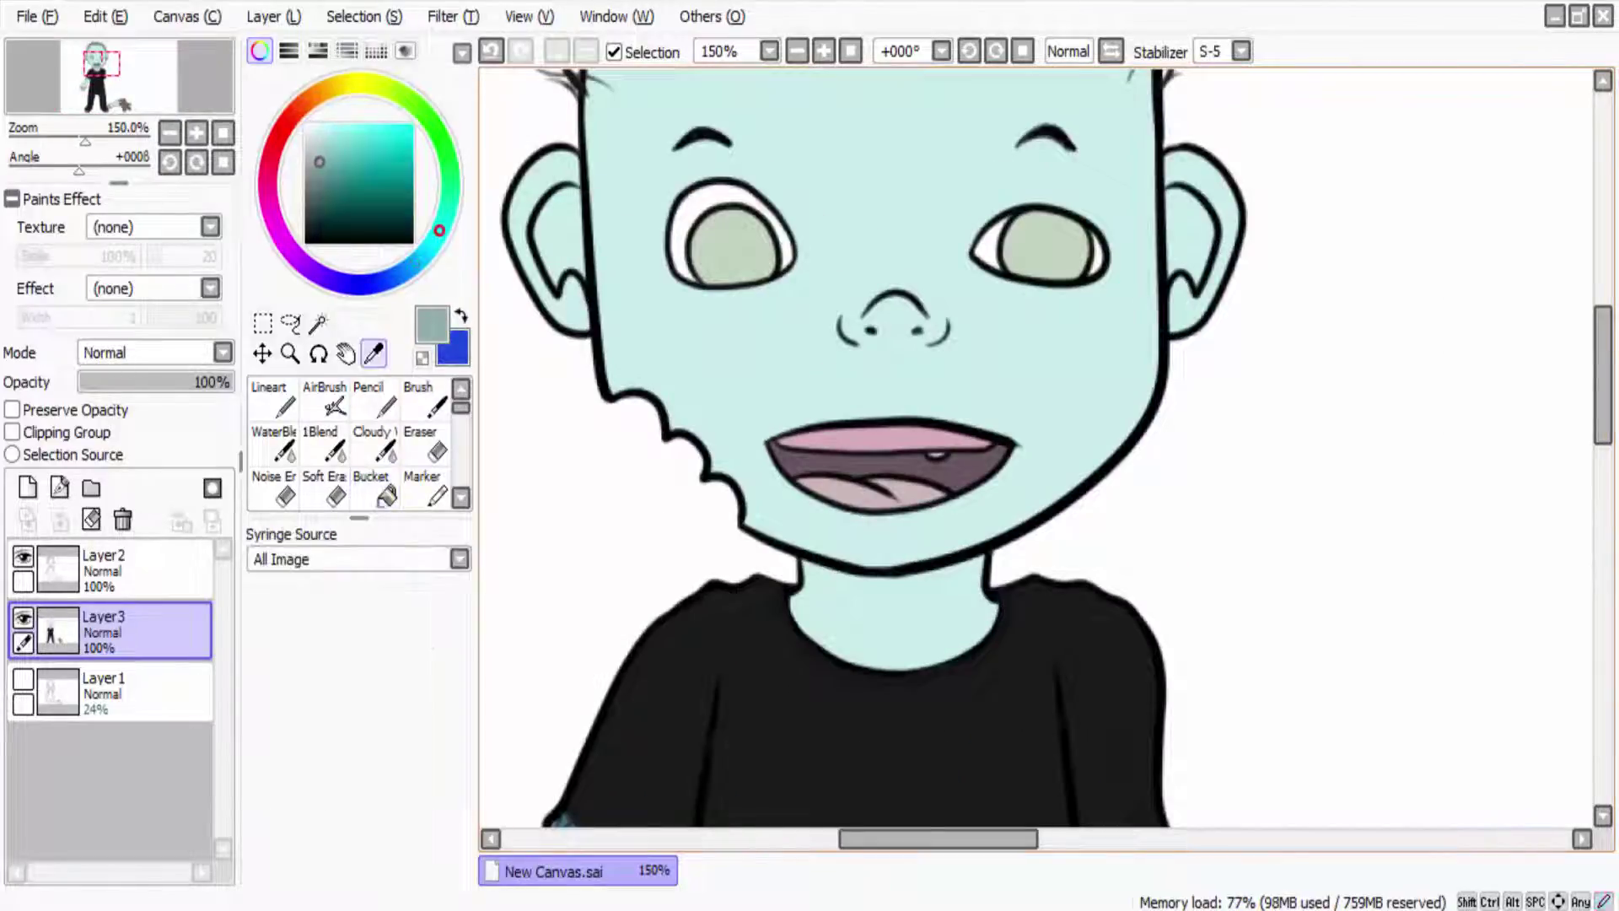
{"action": "key", "text": "b"}
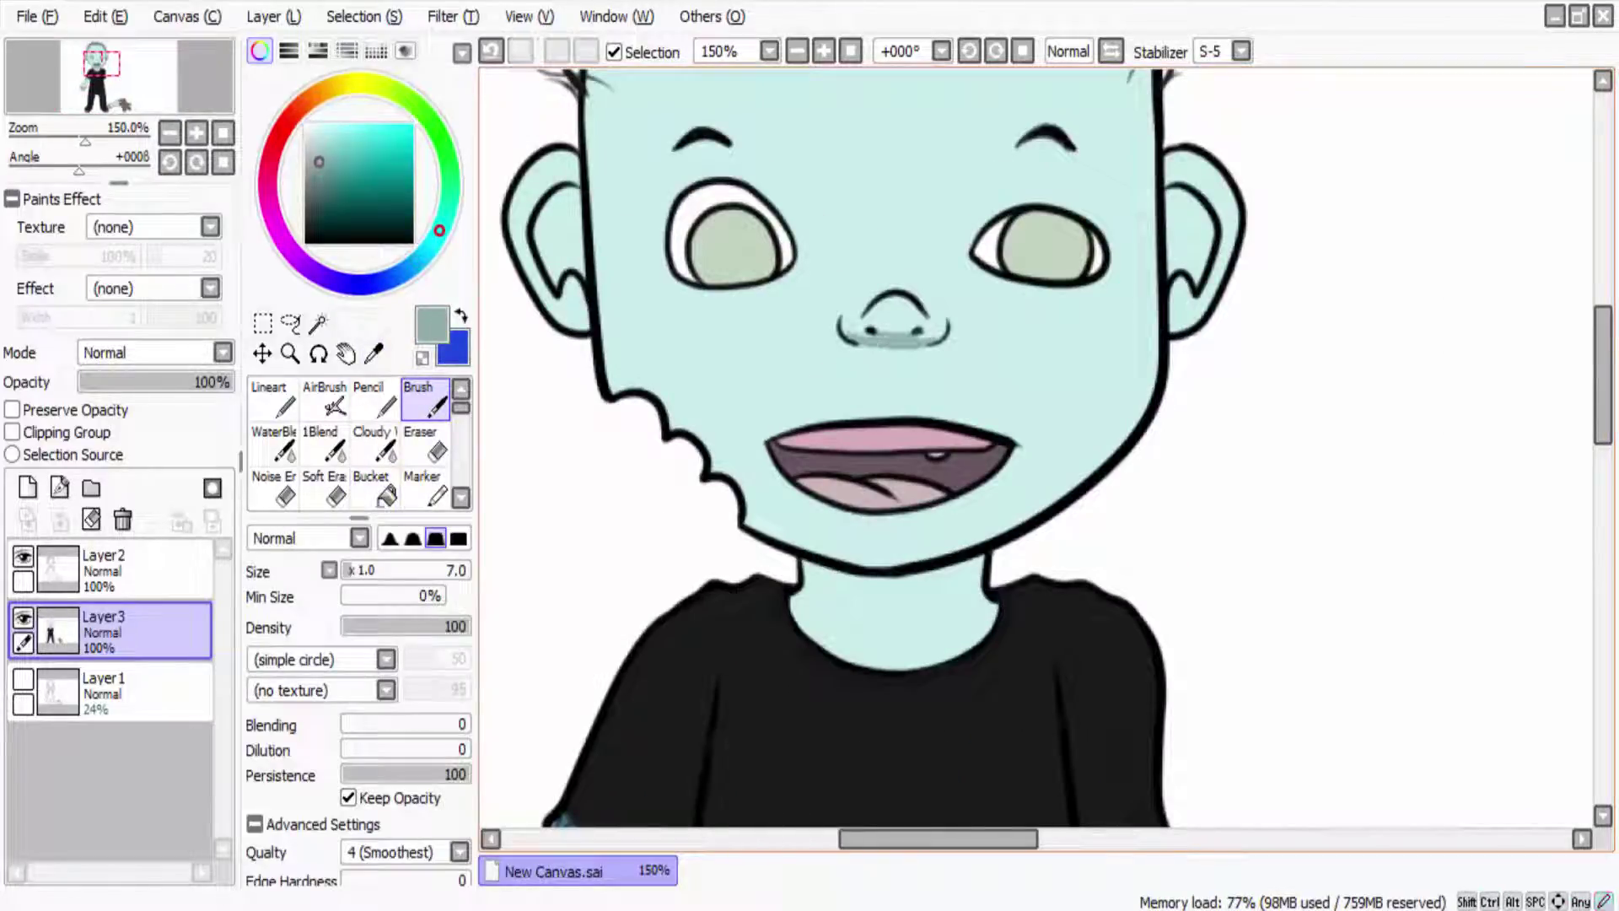
{"action": "left_click_drag", "start_coordinate": [867, 519], "coordinate": [907, 523]}
{"action": "left_click_drag", "start_coordinate": [806, 575], "coordinate": [918, 597]}
{"action": "key", "text": "ctrl+z"}
{"action": "left_click_drag", "start_coordinate": [799, 567], "coordinate": [979, 595]}
{"action": "left_click_drag", "start_coordinate": [802, 563], "coordinate": [862, 596]}
{"action": "left_click_drag", "start_coordinate": [978, 580], "coordinate": [811, 575]}
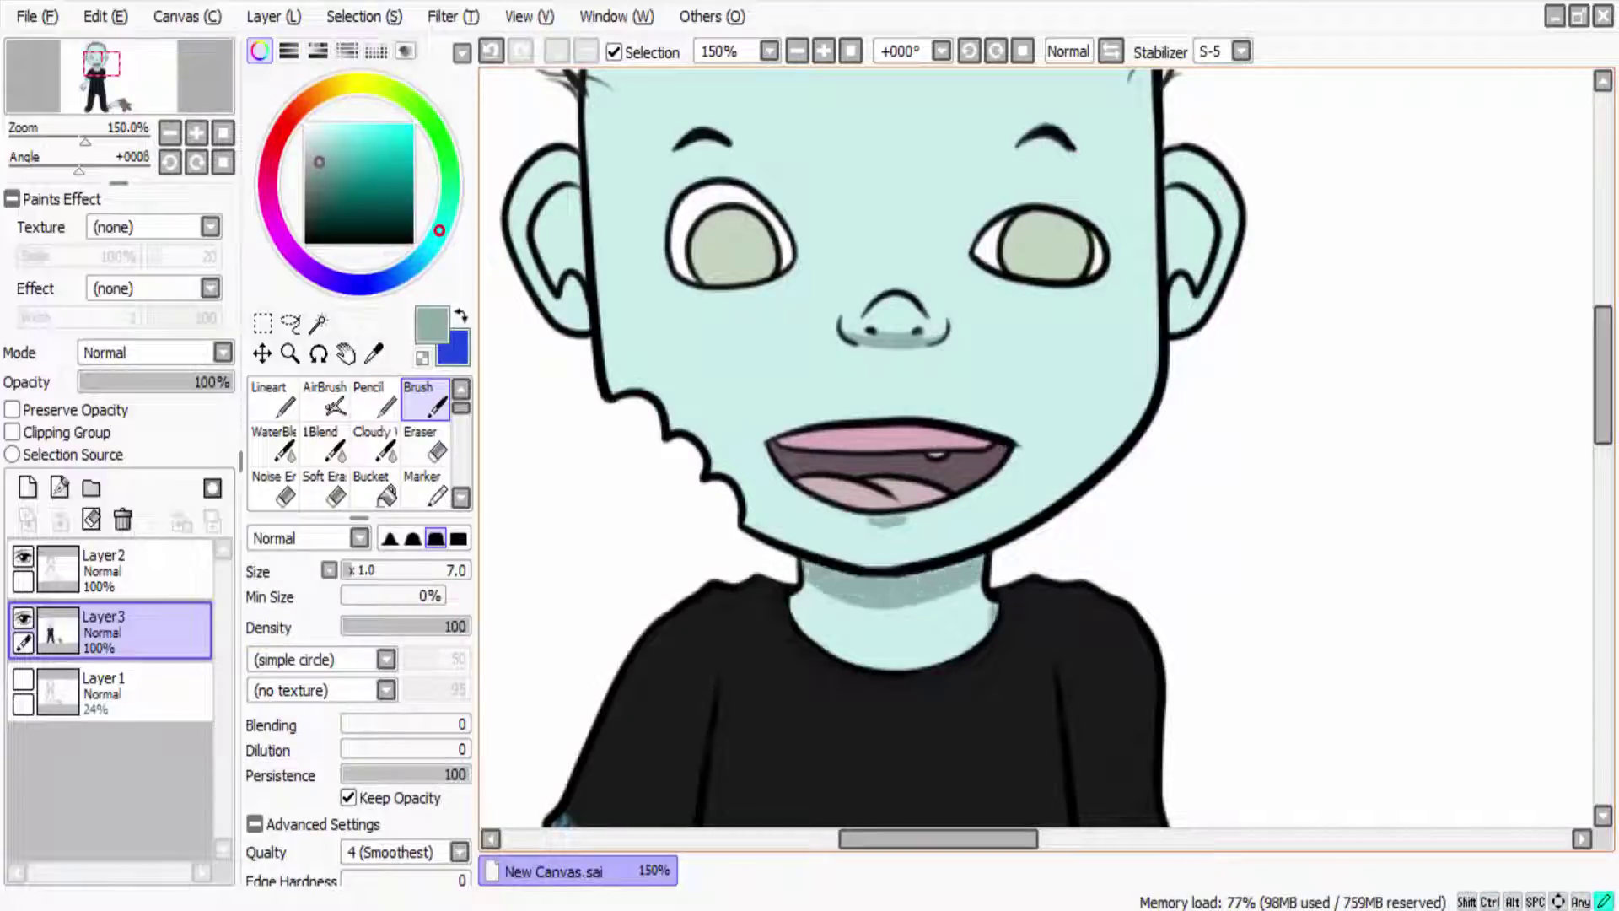
Step: Shade the hollows and edges of the ears and the side of the head above the bite with greyish teal
{"action": "mouse_move", "coordinate": [573, 266]}
{"action": "left_mouse_down"}
{"action": "mouse_move", "coordinate": [544, 198]}
{"action": "mouse_move", "coordinate": [575, 246]}
{"action": "left_mouse_up"}
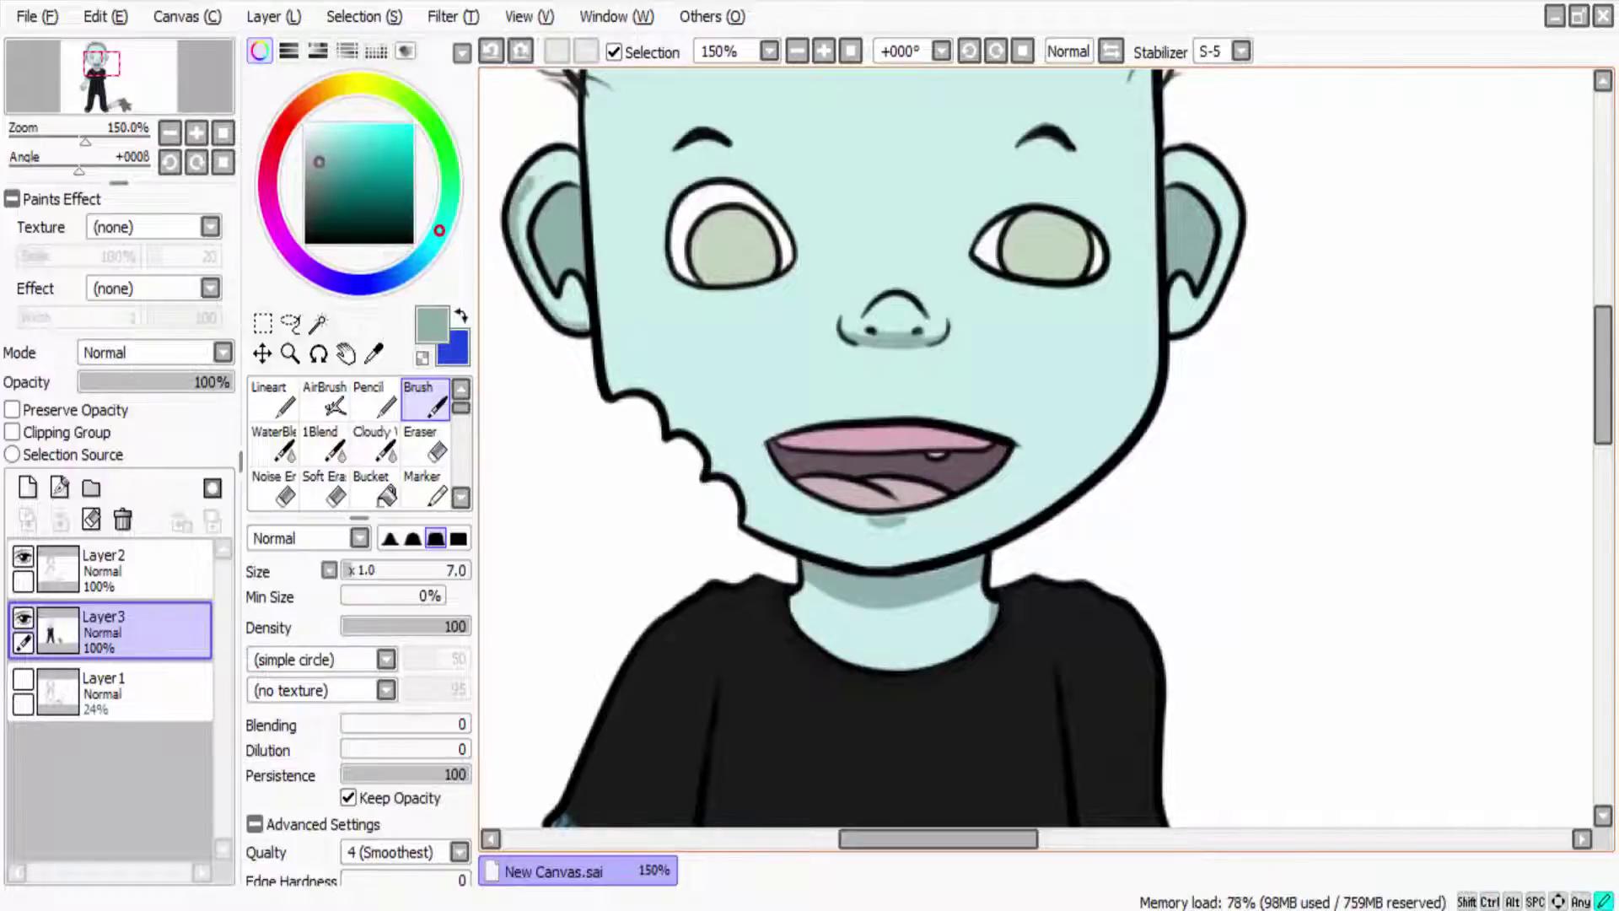
{"action": "left_click_drag", "start_coordinate": [515, 253], "coordinate": [568, 327]}
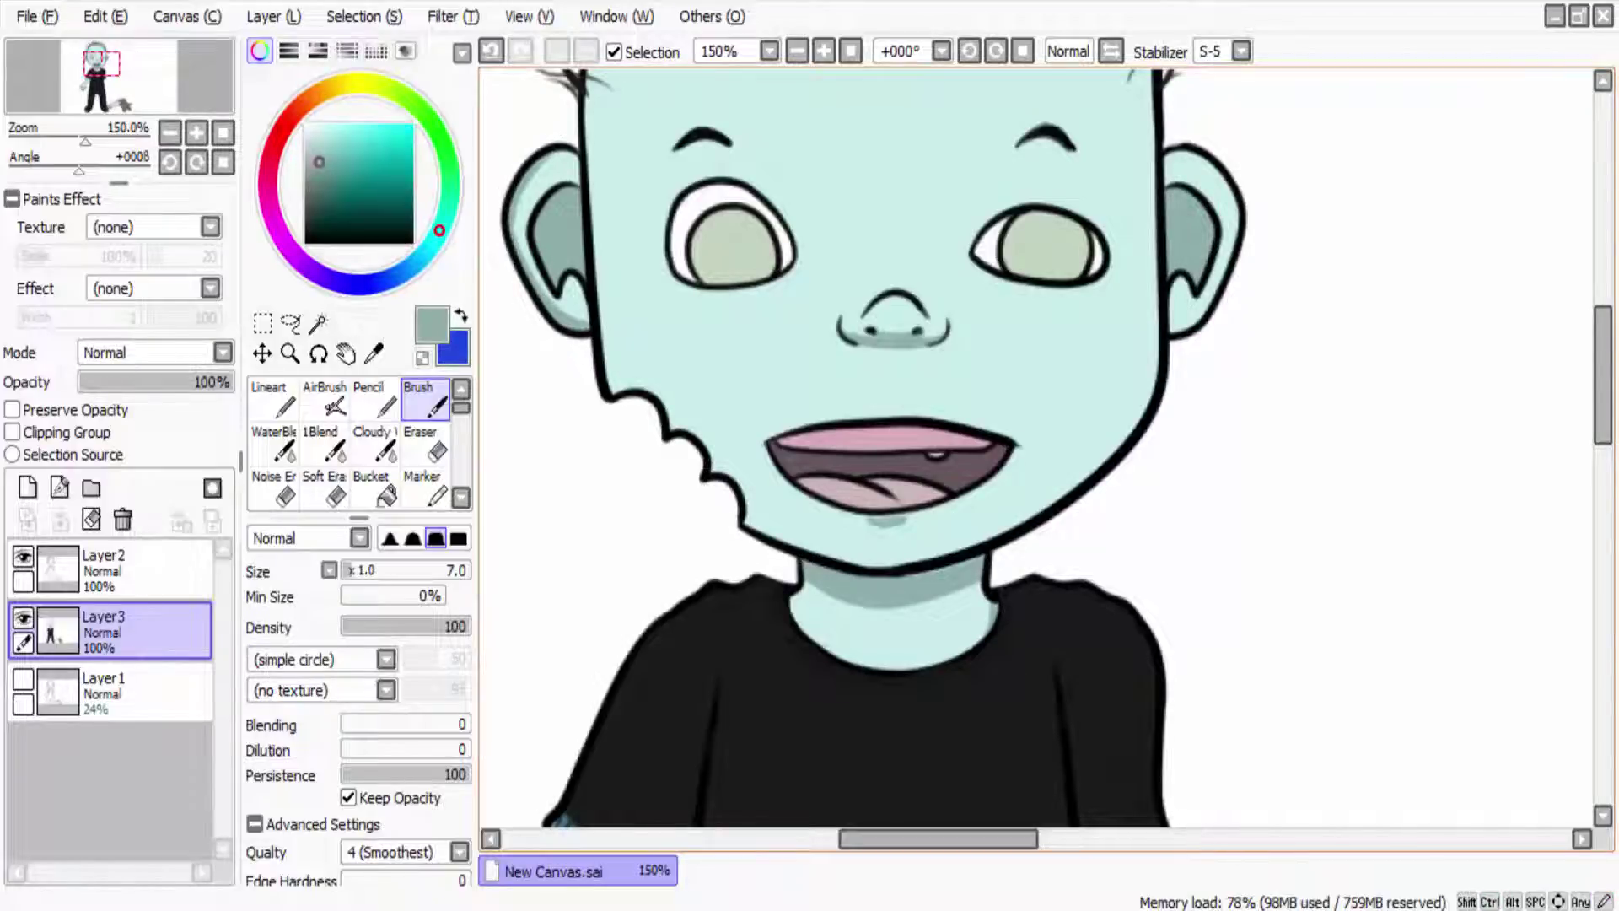
{"action": "key", "text": "minus"}
{"action": "key", "text": "minus"}
{"action": "key", "text": "plus"}
{"action": "mouse_move", "coordinate": [716, 211]}
{"action": "left_mouse_down"}
{"action": "mouse_move", "coordinate": [725, 506]}
{"action": "mouse_move", "coordinate": [704, 320]}
{"action": "left_mouse_up"}
{"action": "left_click_drag", "start_coordinate": [704, 321], "coordinate": [713, 219]}
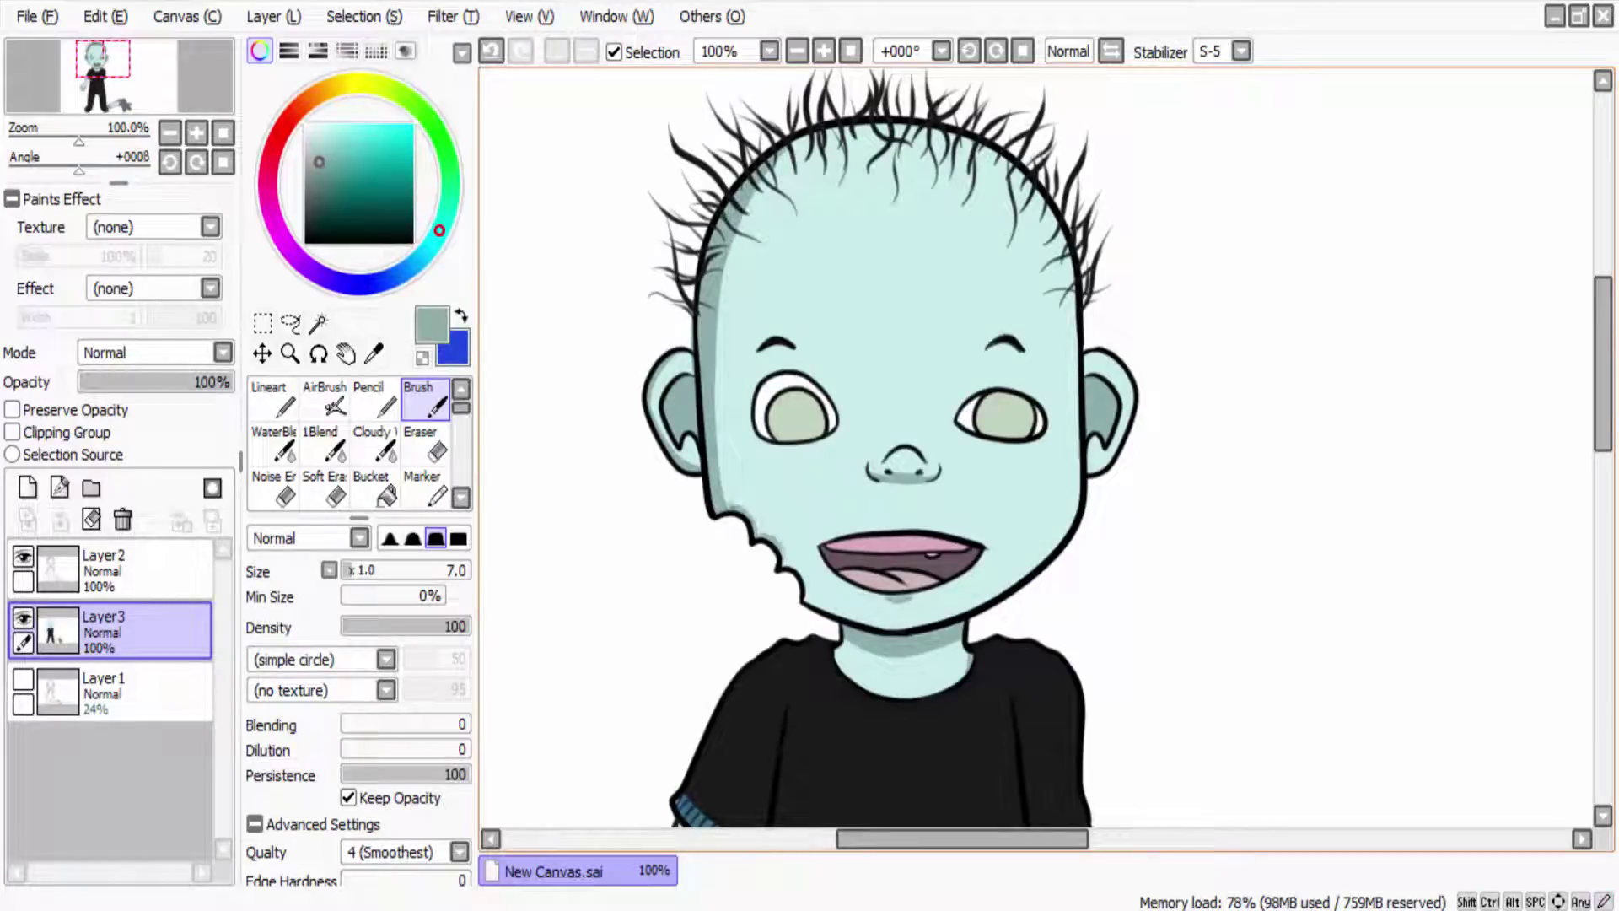
Step: Shade along the bitten jaw and the bitten arm, including the skin under the sleeve cuff, with greyish teal
{"action": "key", "text": "minus"}
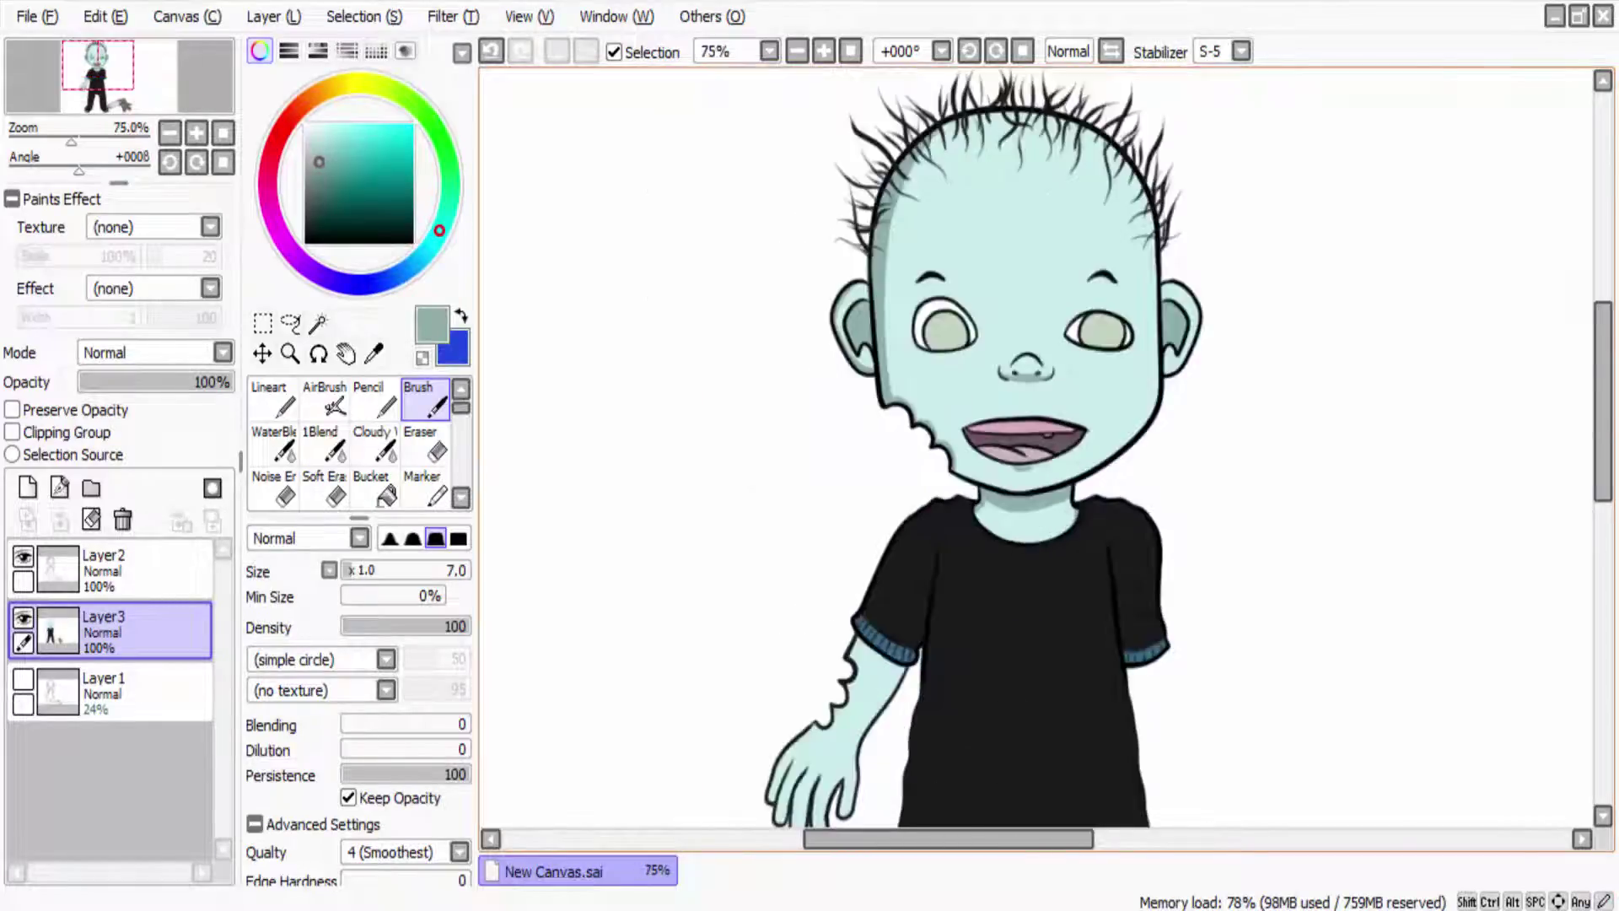
{"action": "key", "text": "plus"}
{"action": "left_click_drag", "start_coordinate": [902, 463], "coordinate": [936, 506]}
{"action": "key", "text": "ctrl+z"}
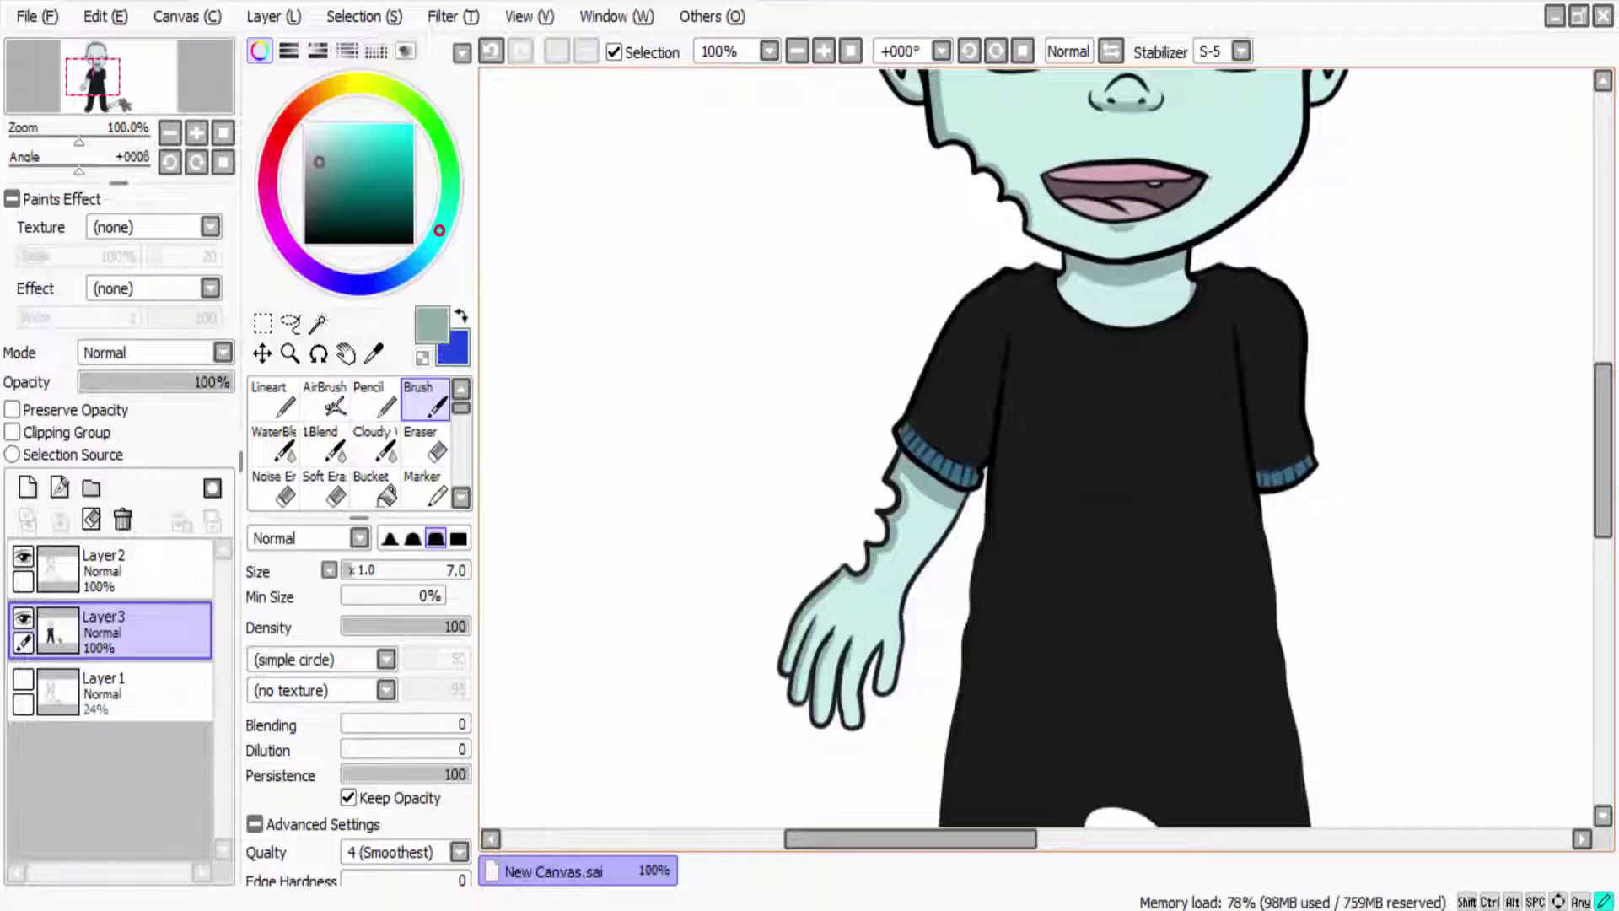
Step: Shade the severed arm along its torn end and lower edge near the wrist with greyish teal
{"action": "key", "text": "minus"}
{"action": "key", "text": "minus"}
{"action": "key", "text": "minus"}
{"action": "key", "text": "plus"}
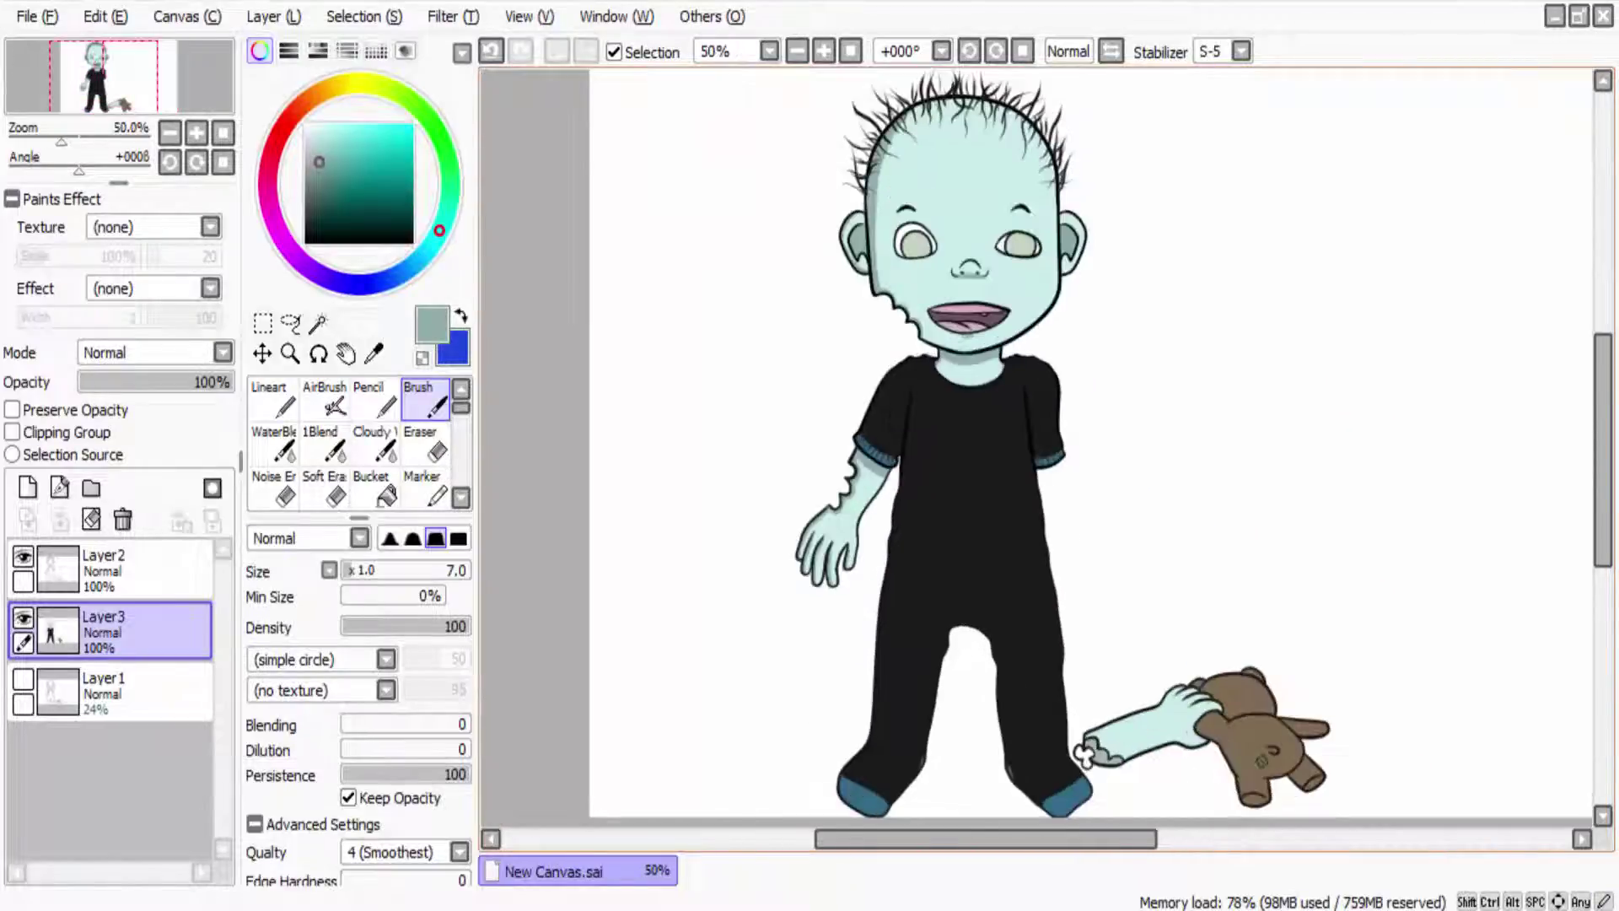
{"action": "key", "text": "plus"}
{"action": "key", "text": "plus"}
{"action": "key", "text": "plus"}
{"action": "key", "text": "plus"}
{"action": "left_click_drag", "start_coordinate": [763, 693], "coordinate": [923, 791]}
{"action": "left_click_drag", "start_coordinate": [1024, 738], "coordinate": [1191, 704]}
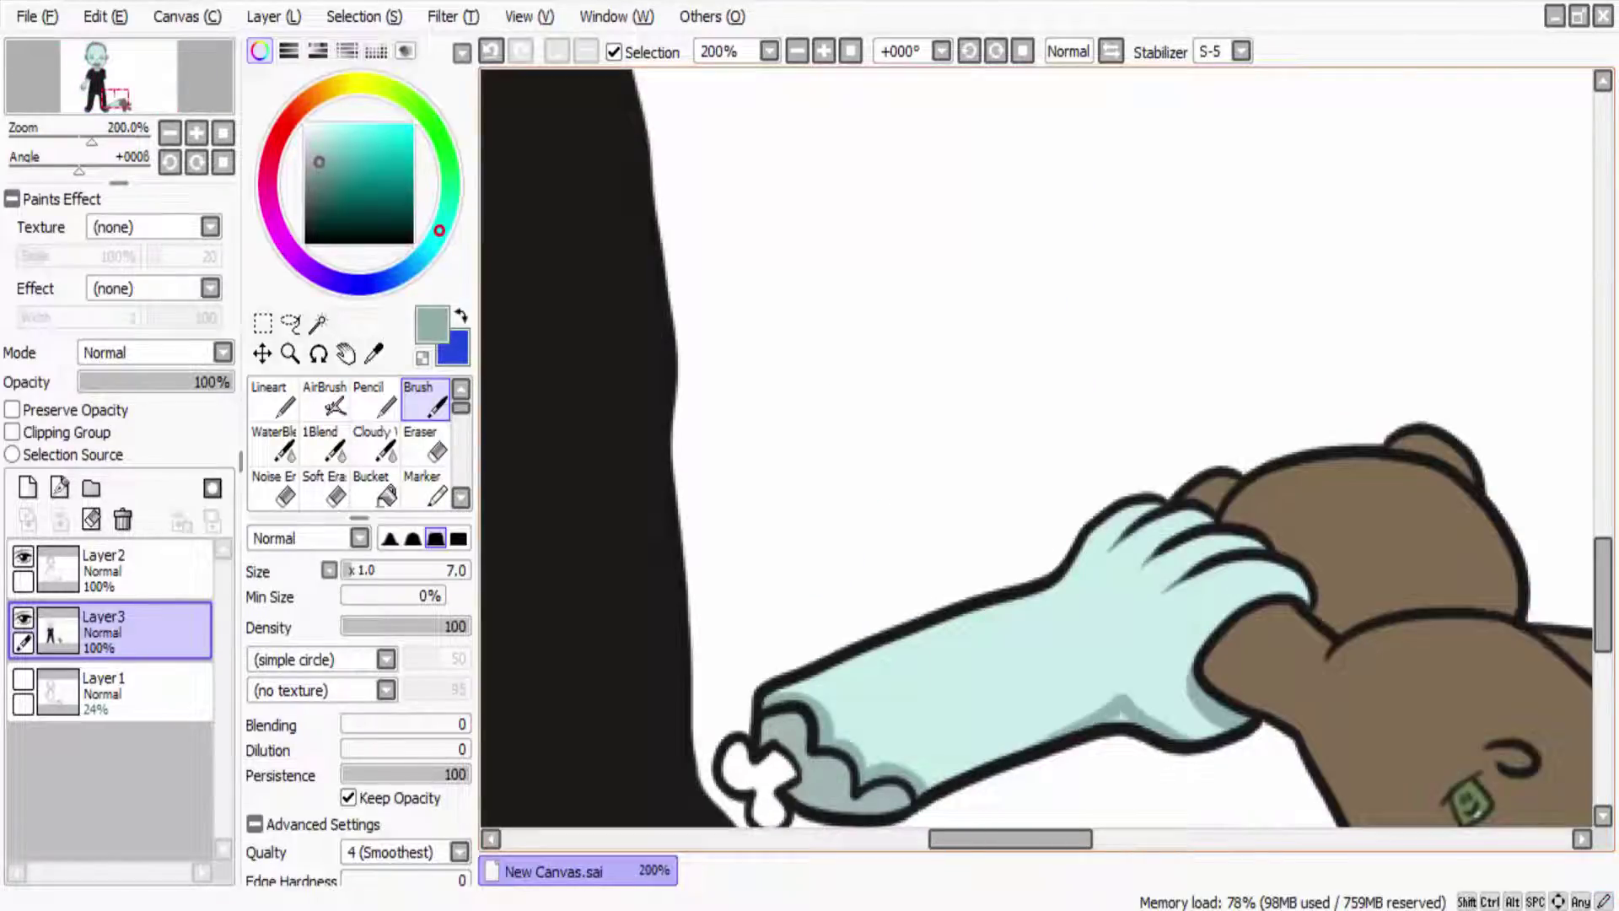
Step: Shade the plush bear's arm, body, head, tail and foot soles with dark brown using the Brush
{"action": "key", "text": "minus"}
{"action": "key", "text": "minus"}
{"action": "key", "text": "minus"}
{"action": "key", "text": "minus"}
{"action": "key", "text": "minus"}
{"action": "key", "text": "plus"}
{"action": "key", "text": "plus"}
{"action": "key", "text": "plus"}
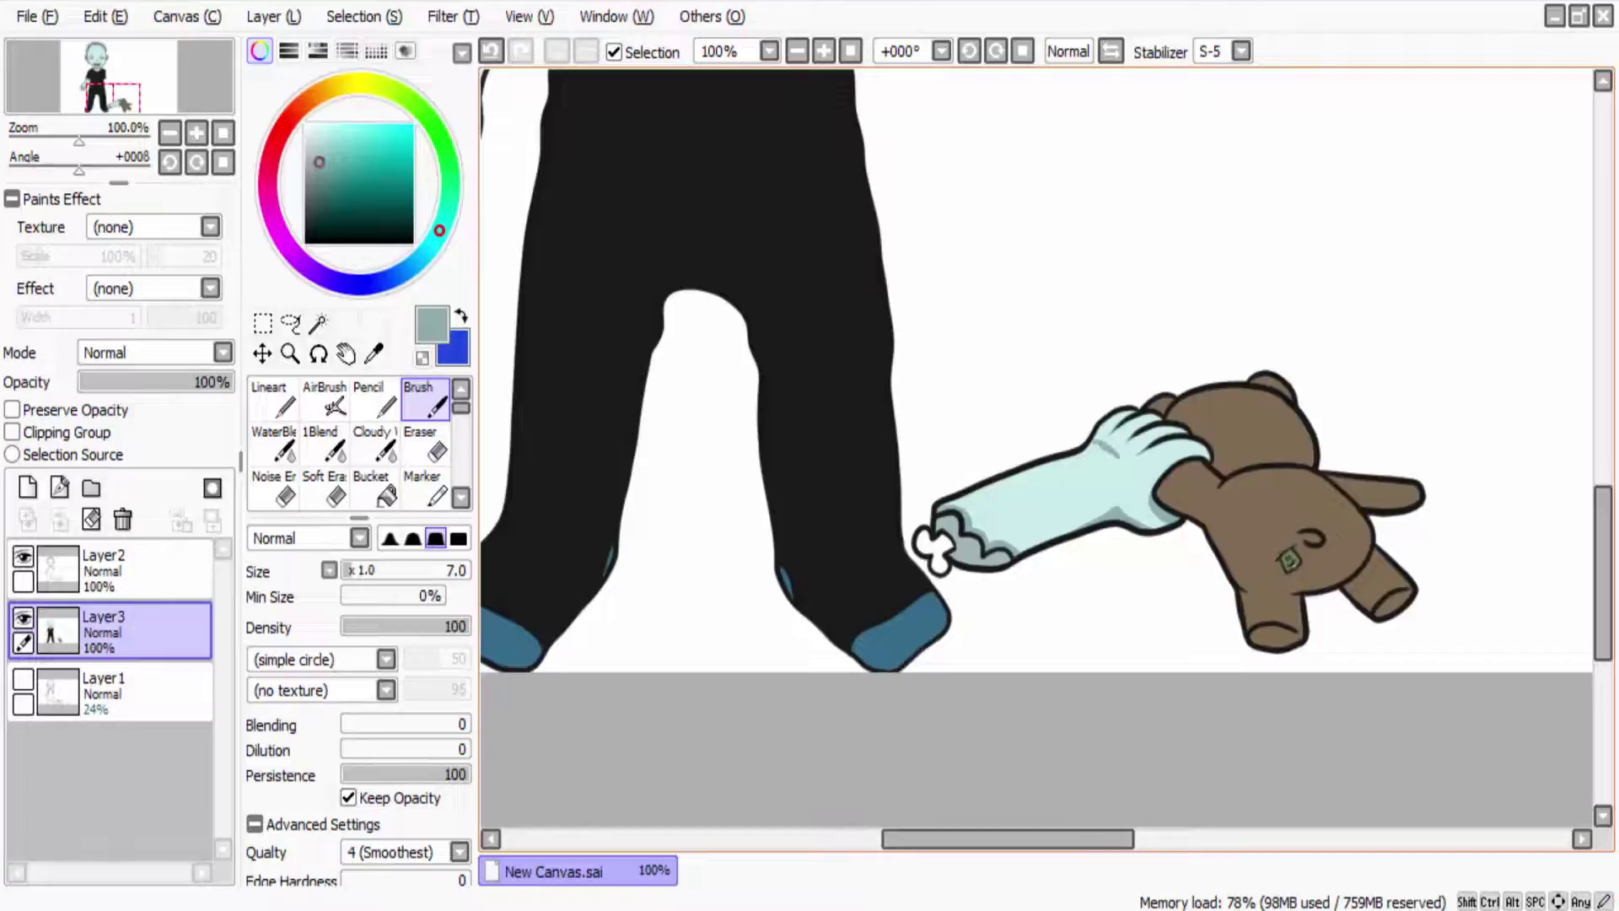
{"action": "key", "text": "ctrl+z"}
{"action": "left_click", "coordinate": [1161, 405], "text": "alt"}
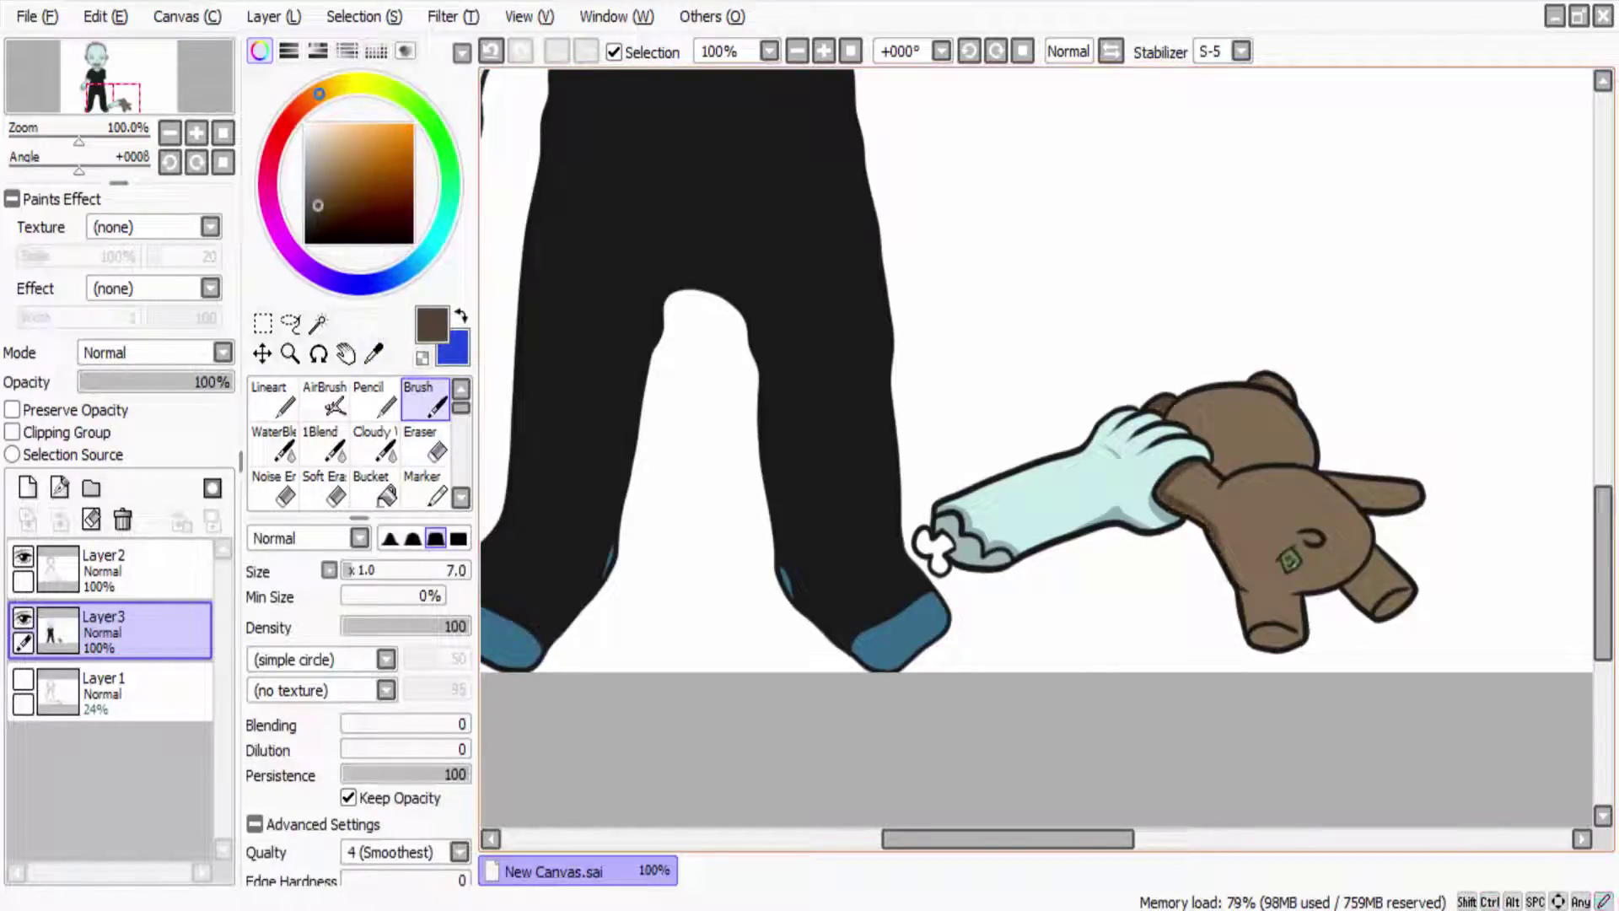
{"action": "left_click_drag", "start_coordinate": [1220, 544], "coordinate": [1250, 590]}
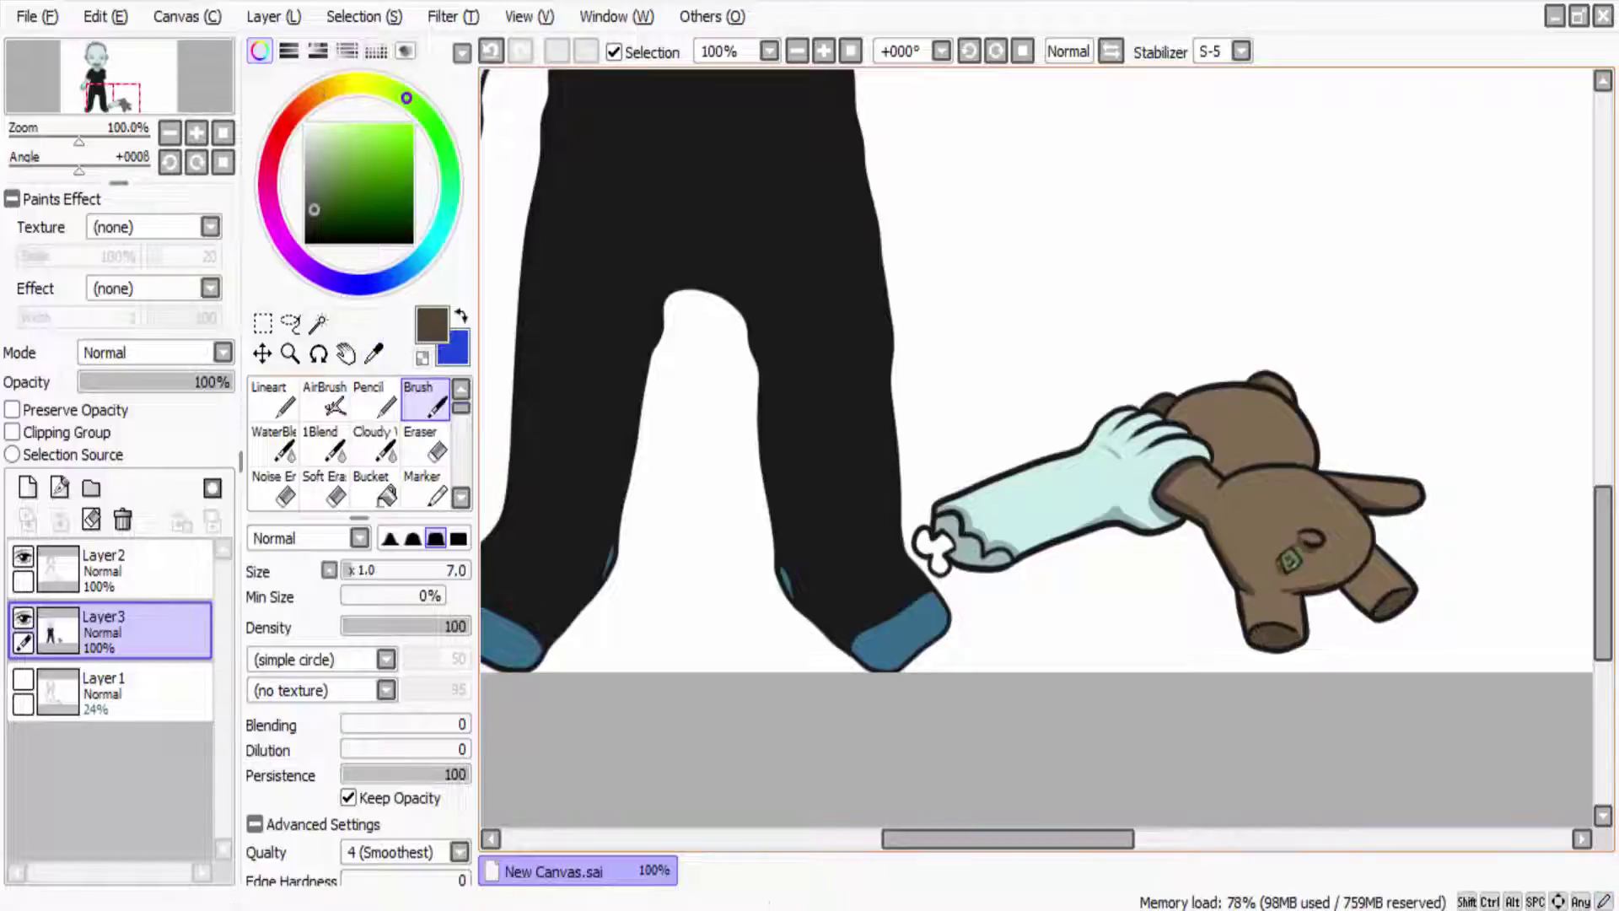
{"action": "left_click", "coordinate": [1248, 465], "text": "alt"}
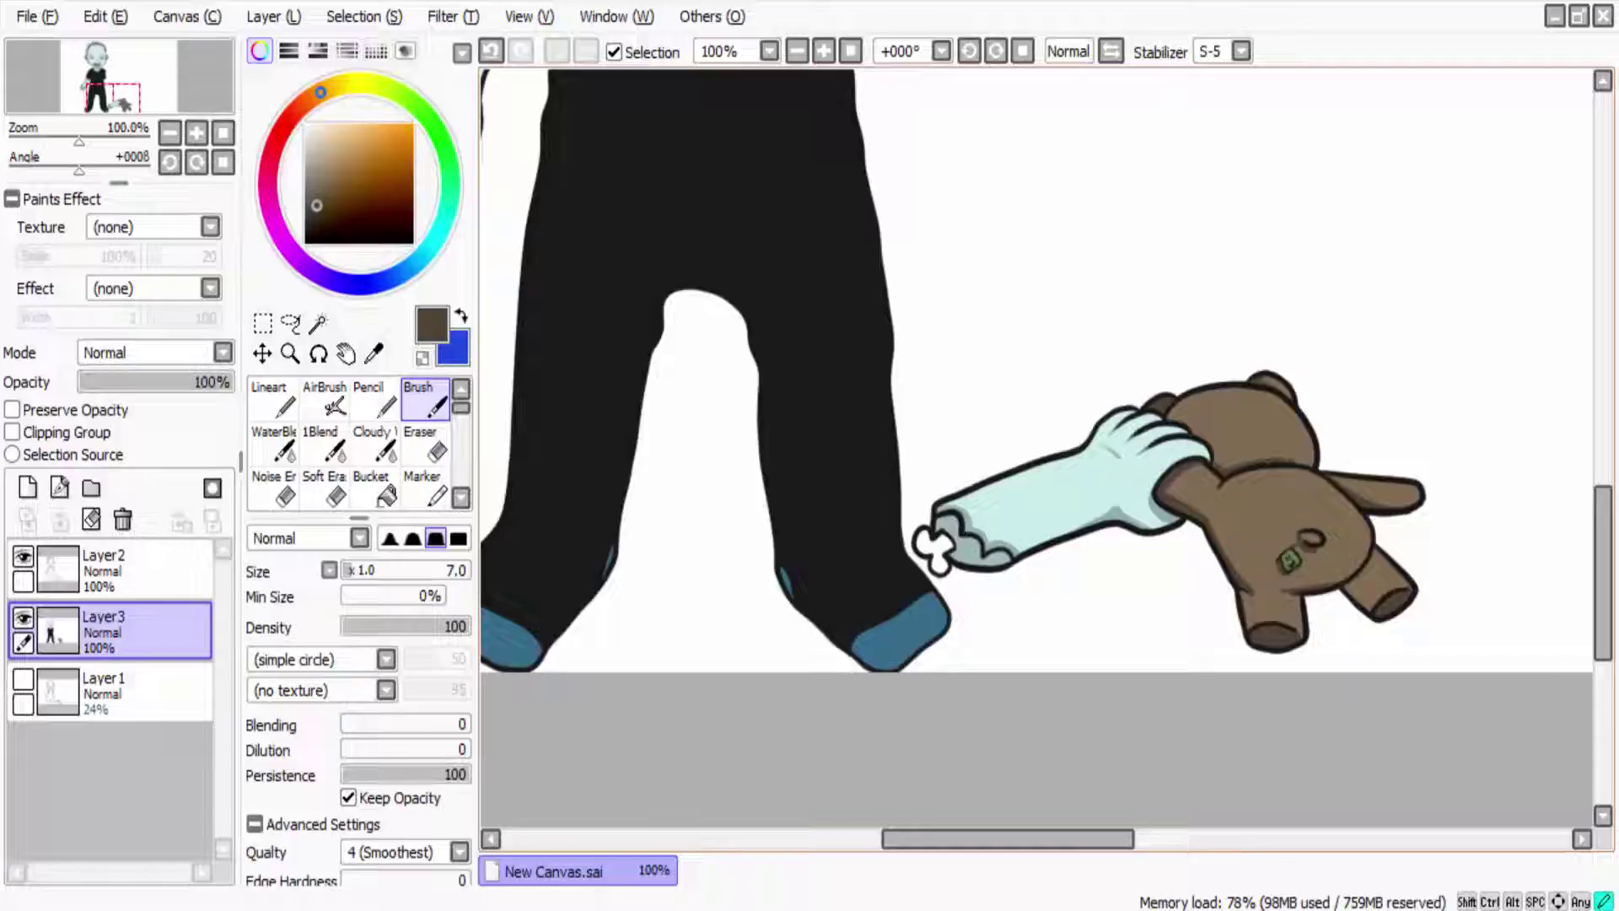
Step: Reduce the artwork to a single layer and move the whole drawing toward the canvas's left edge
{"action": "key", "text": "minus"}
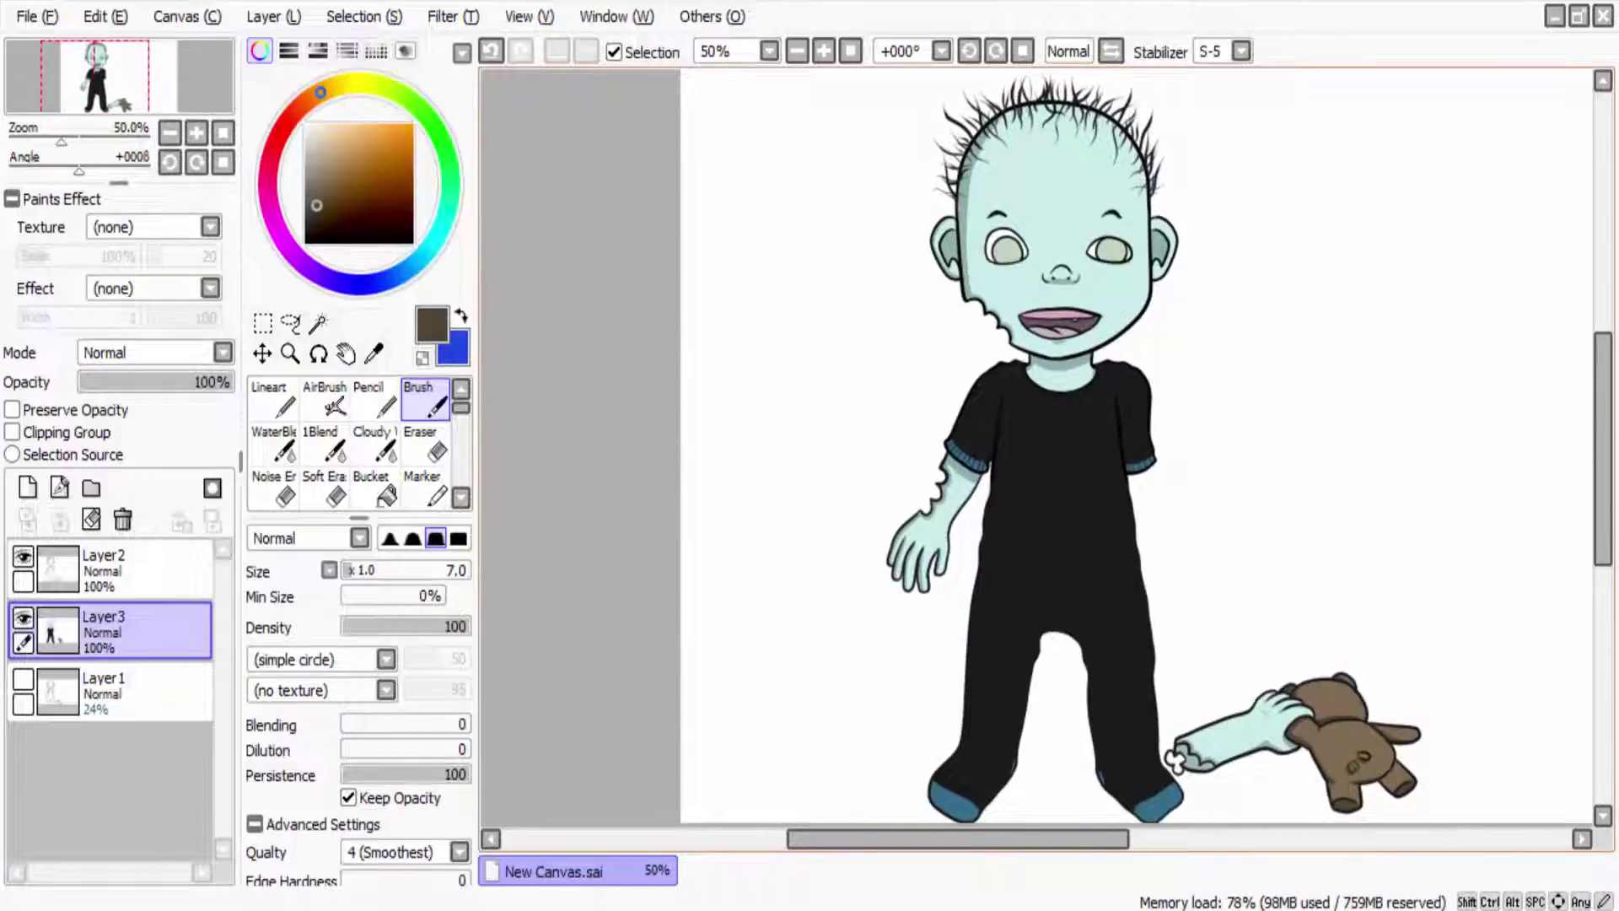
{"action": "key", "text": "minus"}
{"action": "key", "text": "plus"}
{"action": "key", "text": "minus"}
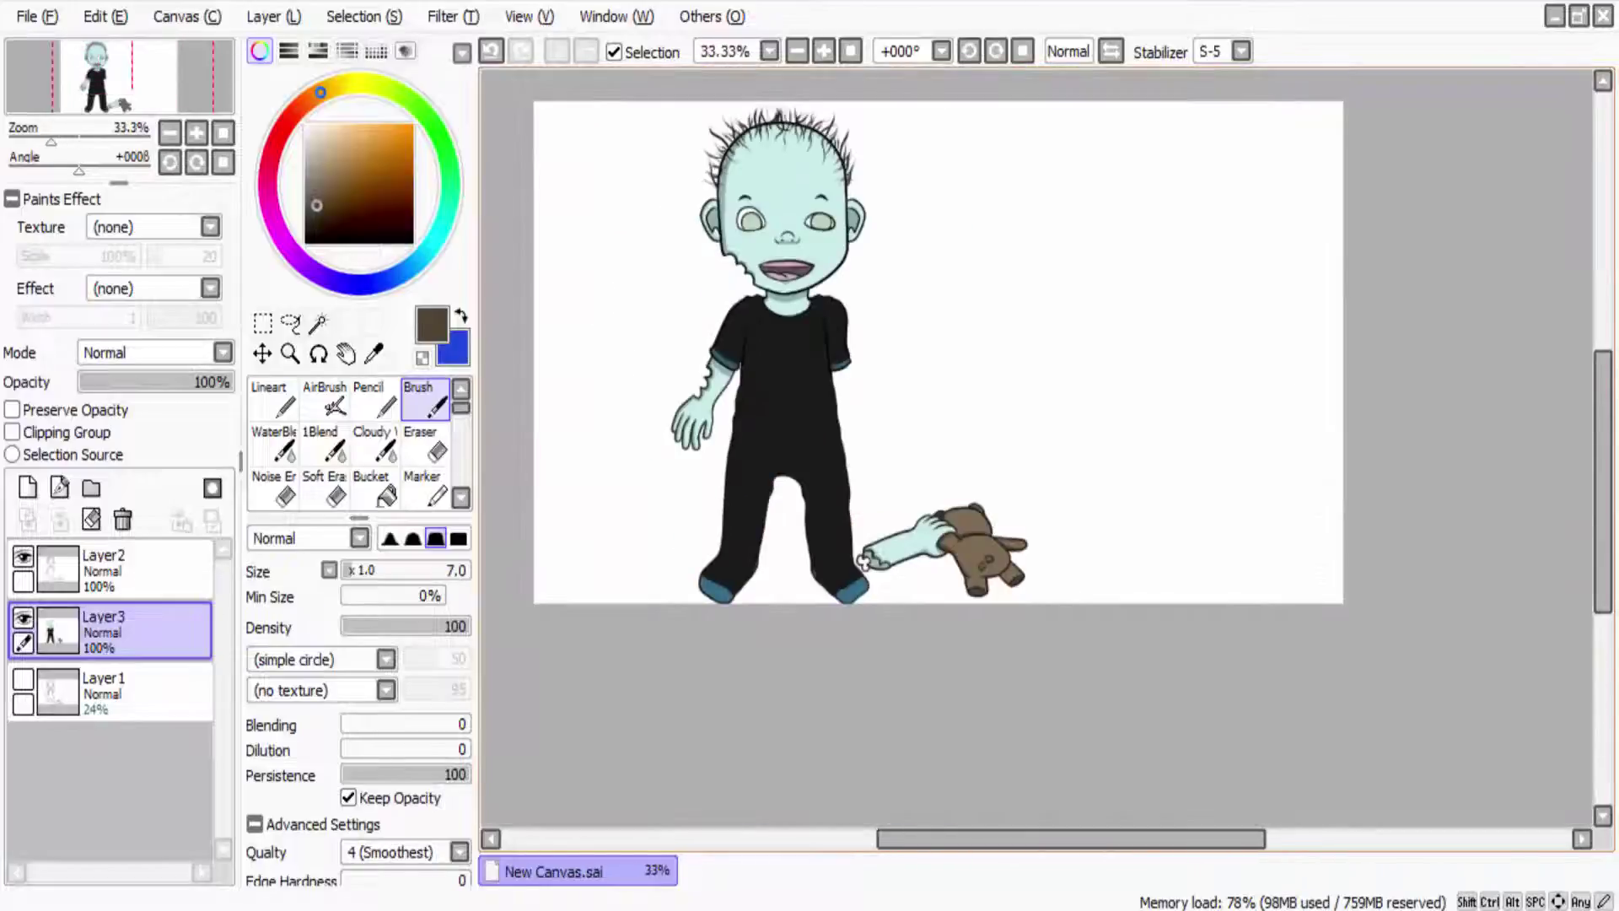
{"action": "left_click", "coordinate": [122, 518]}
{"action": "key", "text": "ctrl+a"}
{"action": "left_click_drag", "start_coordinate": [779, 379], "coordinate": [654, 384]}
Step: Crop the empty right side of the canvas by resizing it to 920 pixels wide, anchored at the left
{"action": "key", "text": "alt+e"}
{"action": "key", "text": "Right"}
{"action": "key", "text": "Return"}
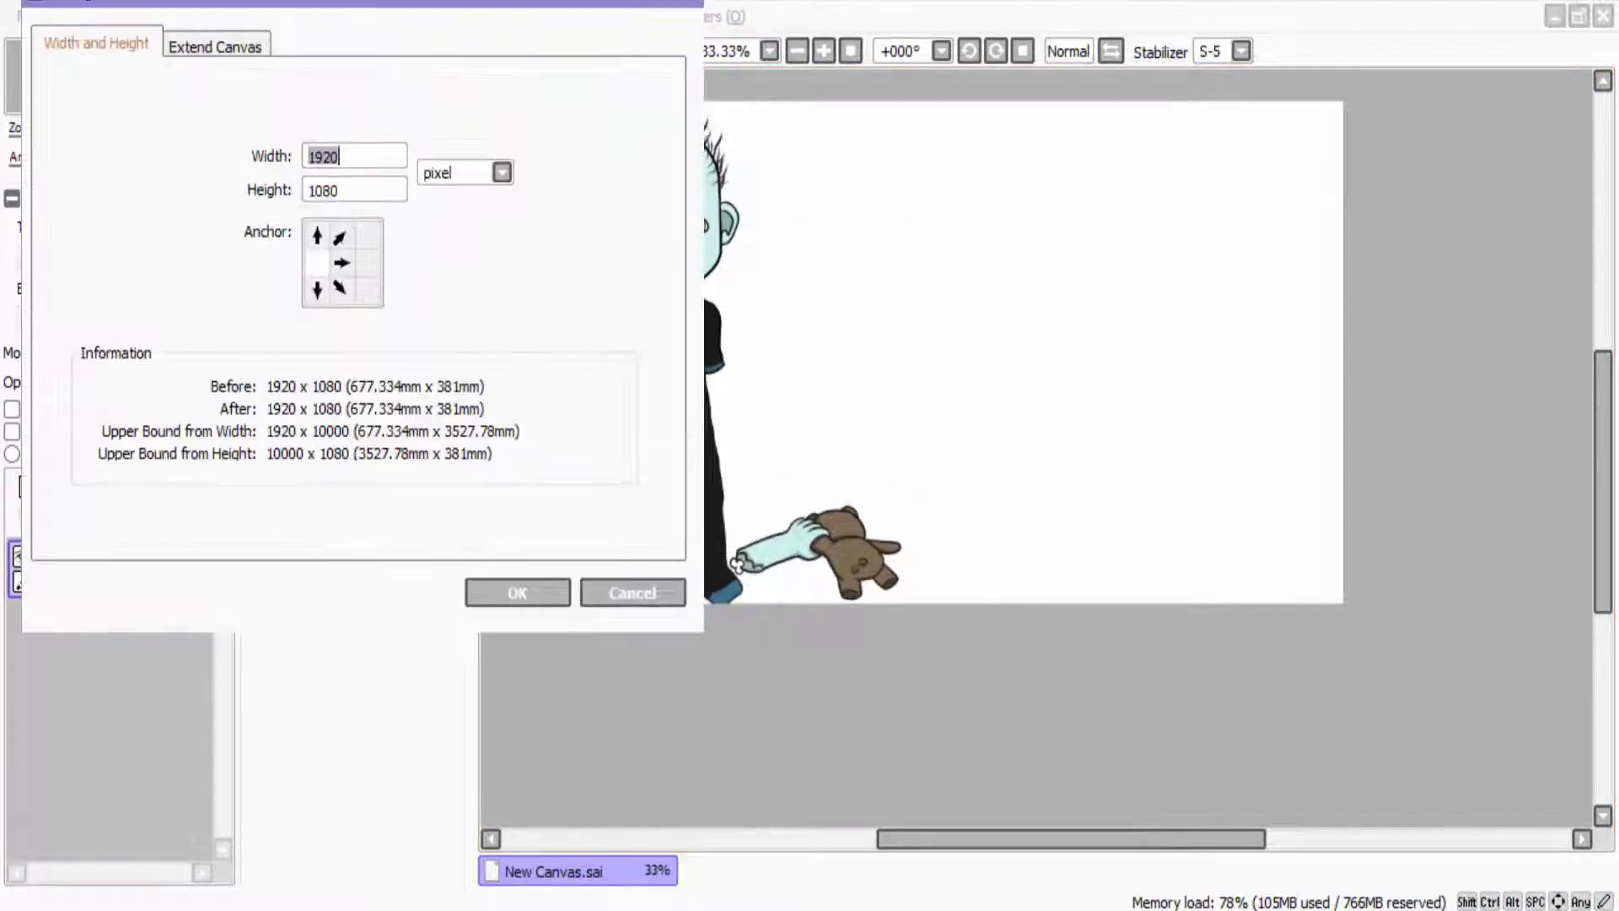
{"action": "type", "text": "1520"}
{"action": "key", "text": "Return"}
{"action": "key", "text": "alt+c"}
{"action": "type", "text": "s1080"}
{"action": "key", "text": "Return"}
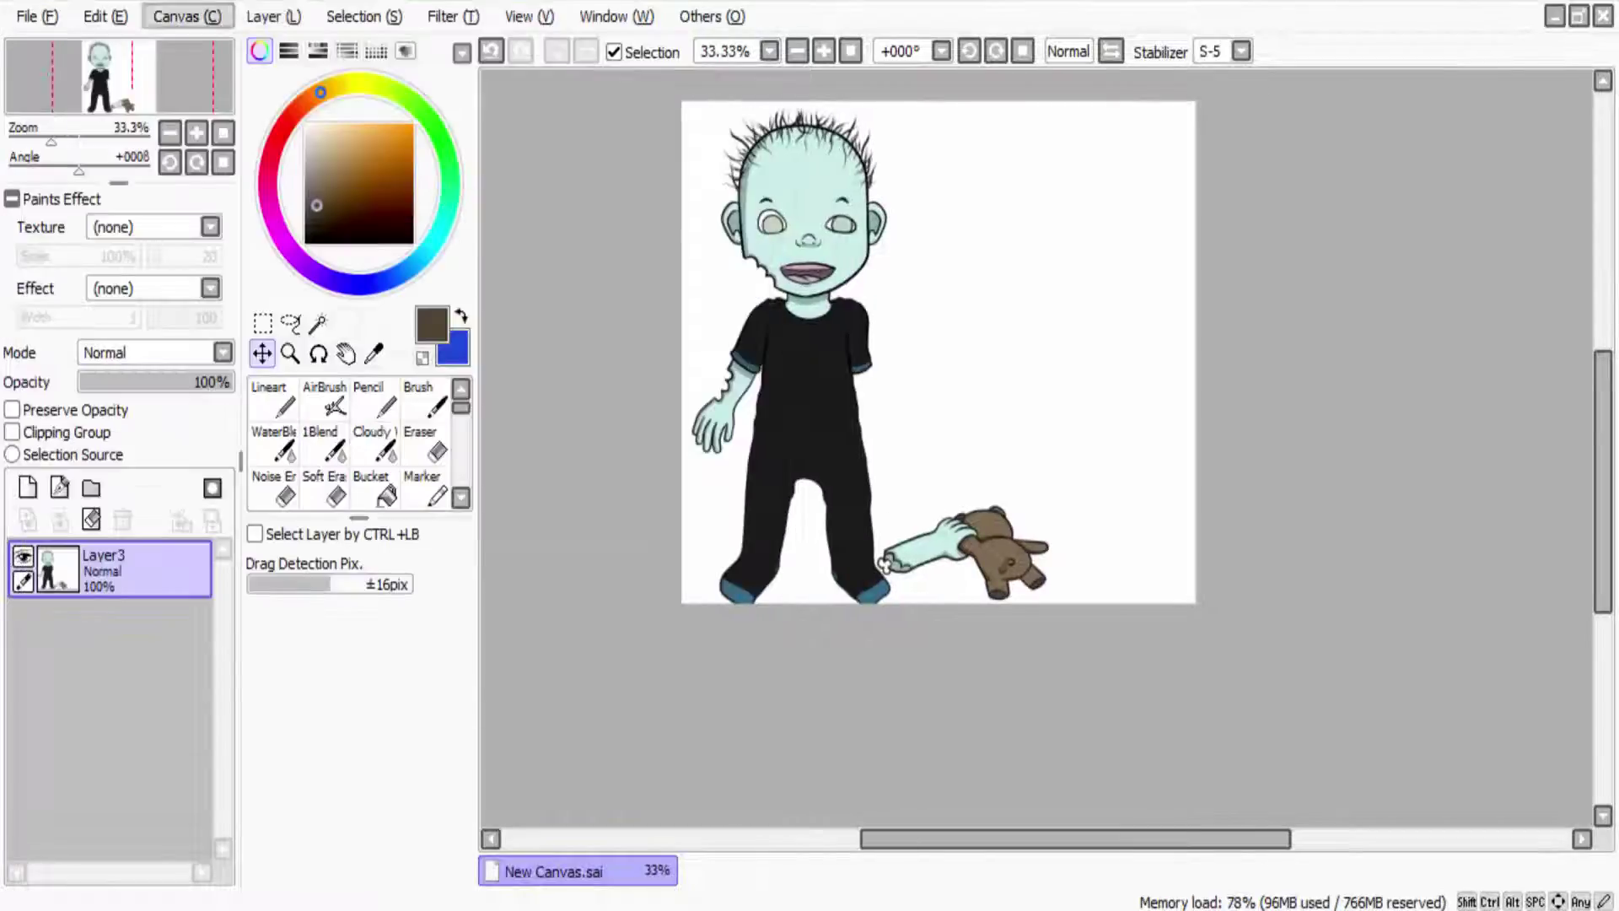
{"action": "key", "text": "alt+c"}
{"action": "type", "text": "s1020"}
{"action": "key", "text": "Return"}
{"action": "key", "text": "alt+c"}
{"action": "type", "text": "s920"}
{"action": "key", "text": "Return"}
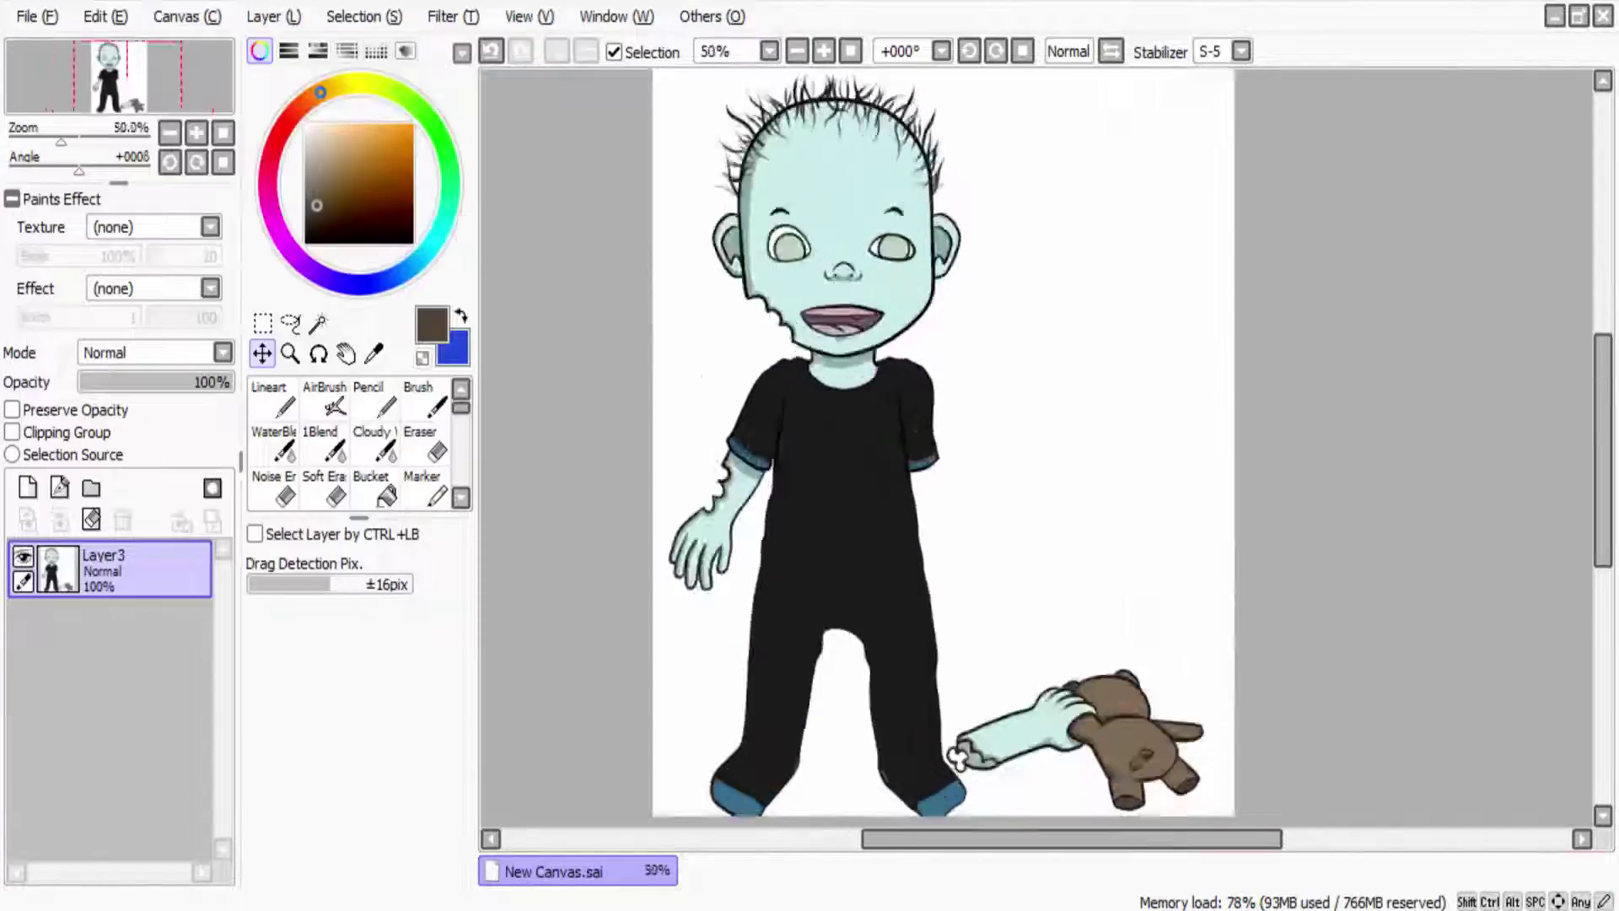
Step: Select the whole drawing and nudge it slightly to the right on the narrowed canvas
{"action": "key", "text": "ctrl+minus"}
{"action": "key", "text": "ctrl+a"}
{"action": "key", "text": "ctrl+t"}
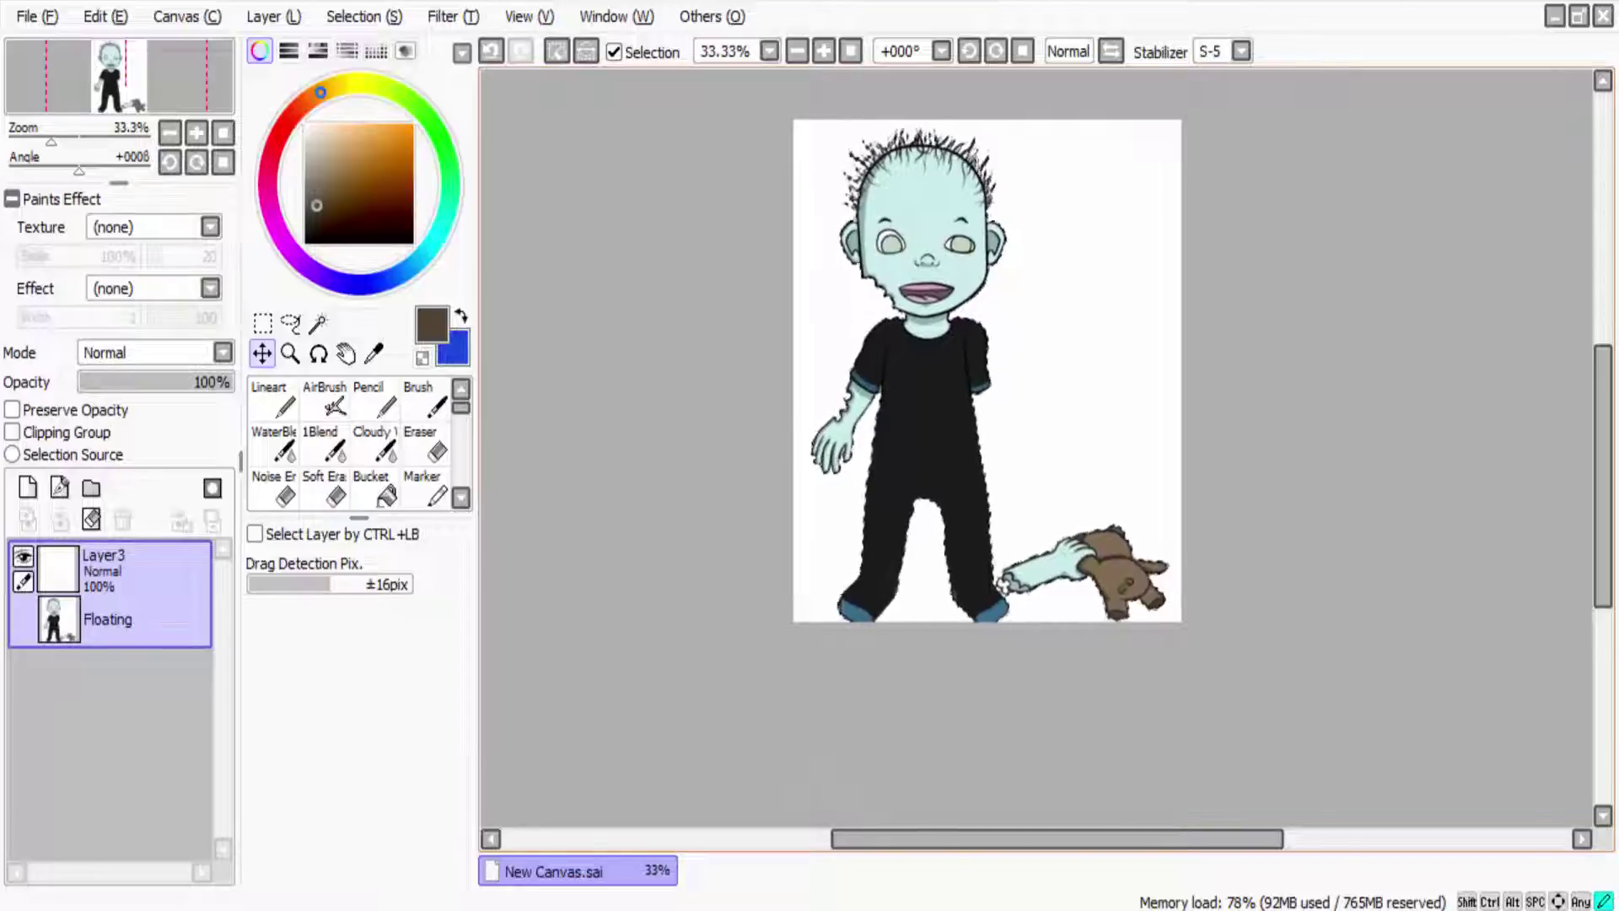
{"action": "key", "text": "Return"}
{"action": "key", "text": "ctrl+plus"}
{"action": "key", "text": "ctrl+minus"}
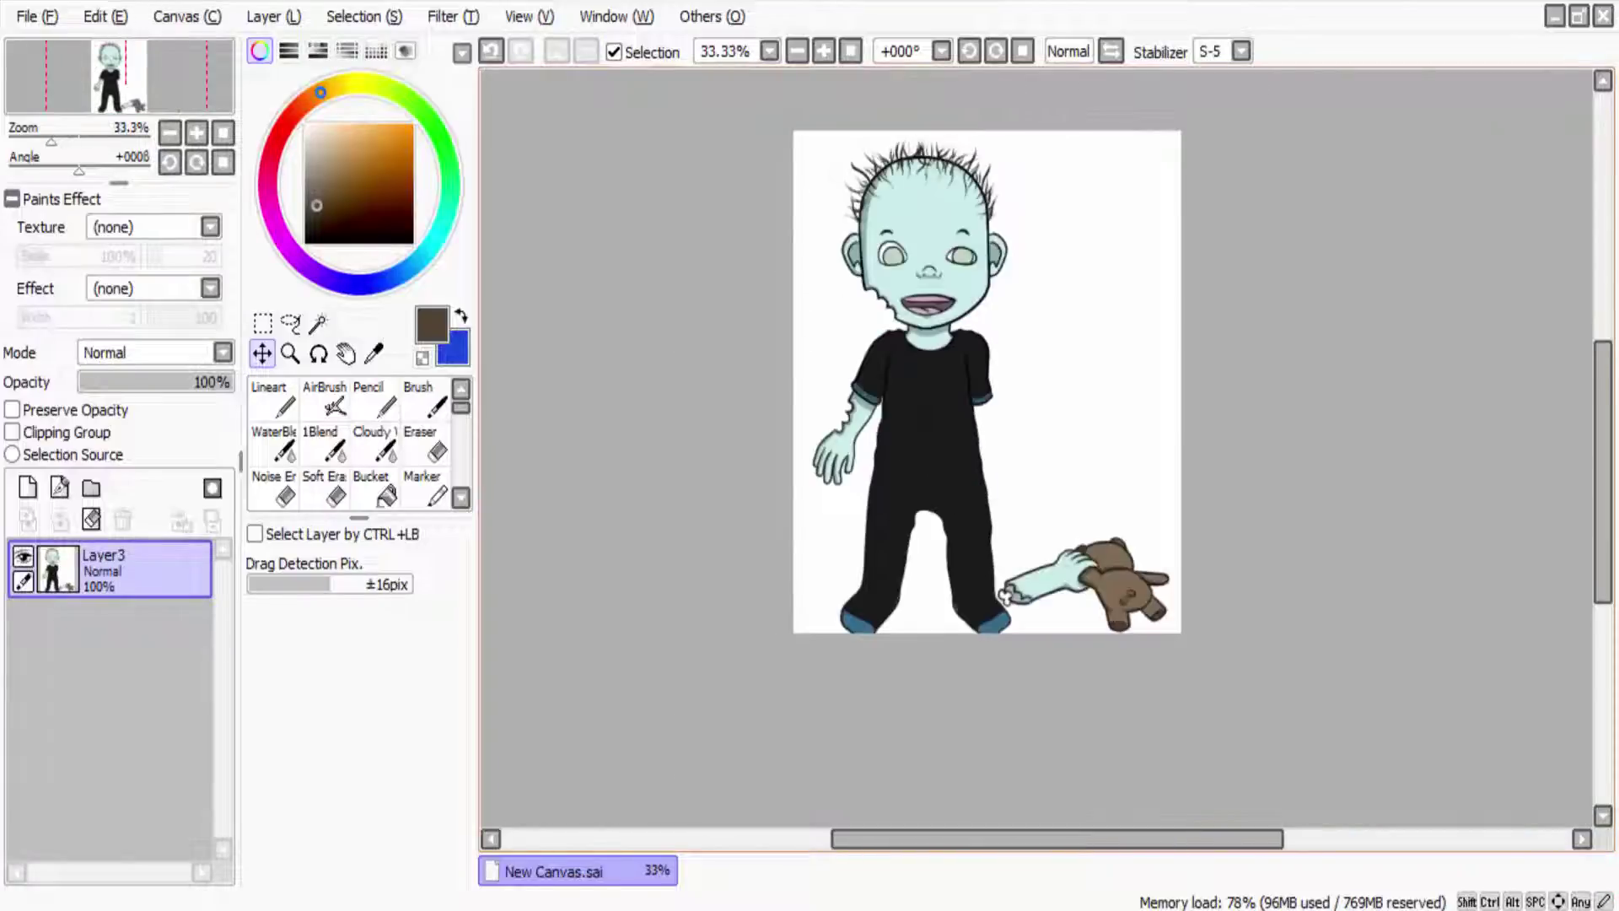
Step: Add a new layer beneath the artwork and draw straight slanted floor lines around the severed arm and plush bear
{"action": "left_click", "coordinate": [375, 399]}
{"action": "key", "text": "ctrl+shift+n"}
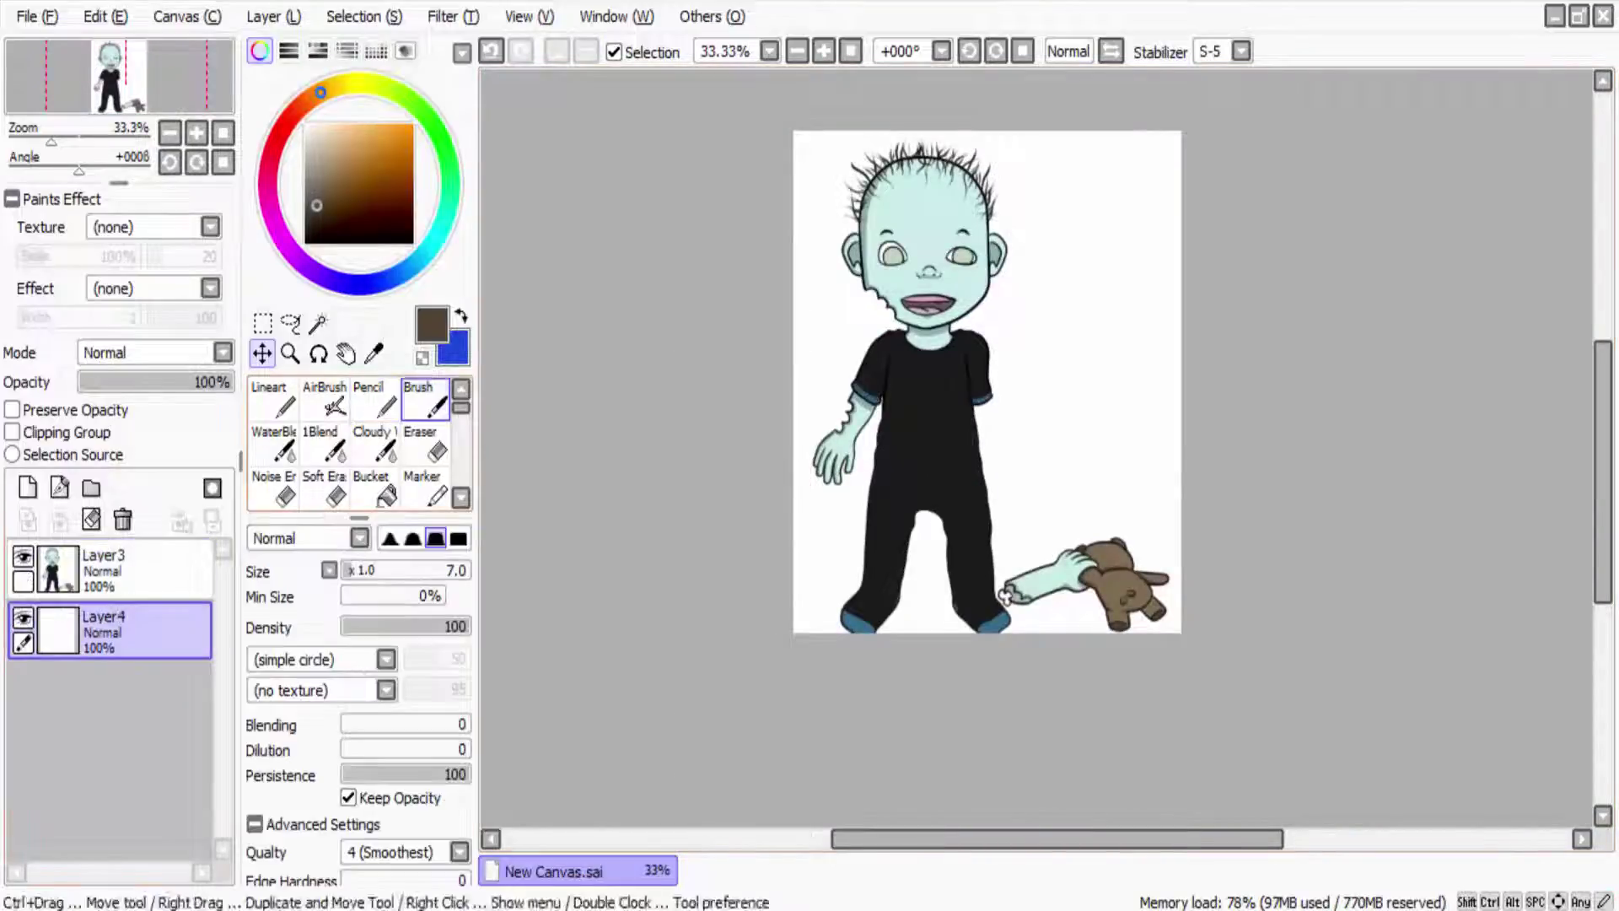
{"action": "key", "text": "b"}
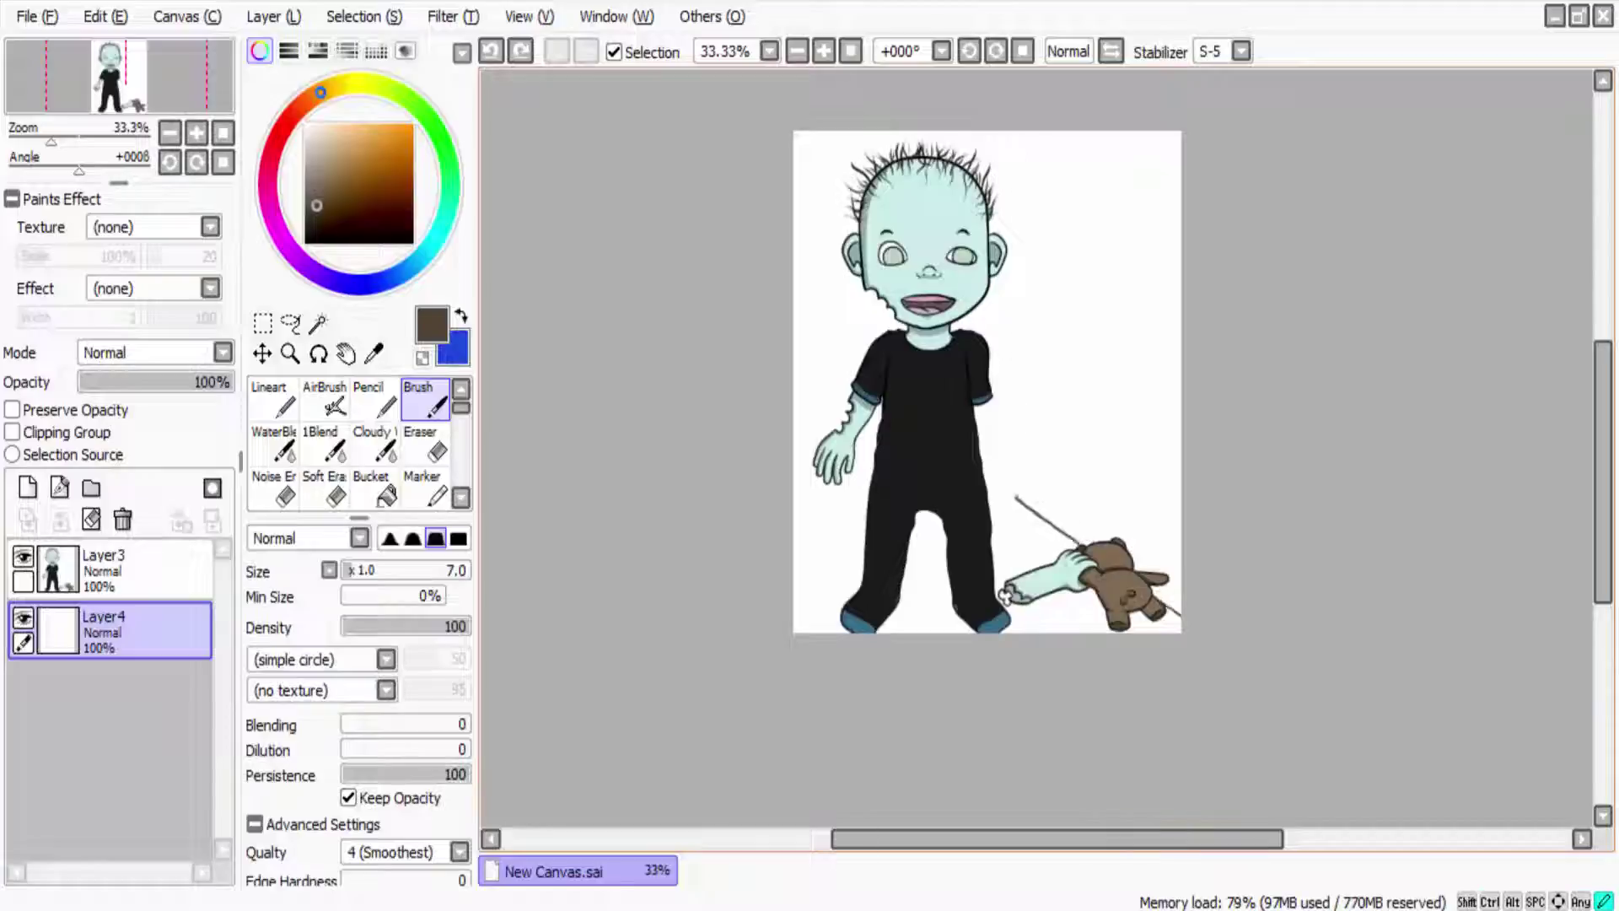
{"action": "left_click_drag", "start_coordinate": [992, 527], "coordinate": [1046, 632]}
{"action": "key", "text": "ctrl+z"}
Step: Try further straight floor lines spreading outward behind the legs and bear, plus a vertical wall line beside the head
{"action": "left_click_drag", "start_coordinate": [853, 504], "coordinate": [794, 629]}
{"action": "left_click_drag", "start_coordinate": [1082, 497], "coordinate": [1181, 550]}
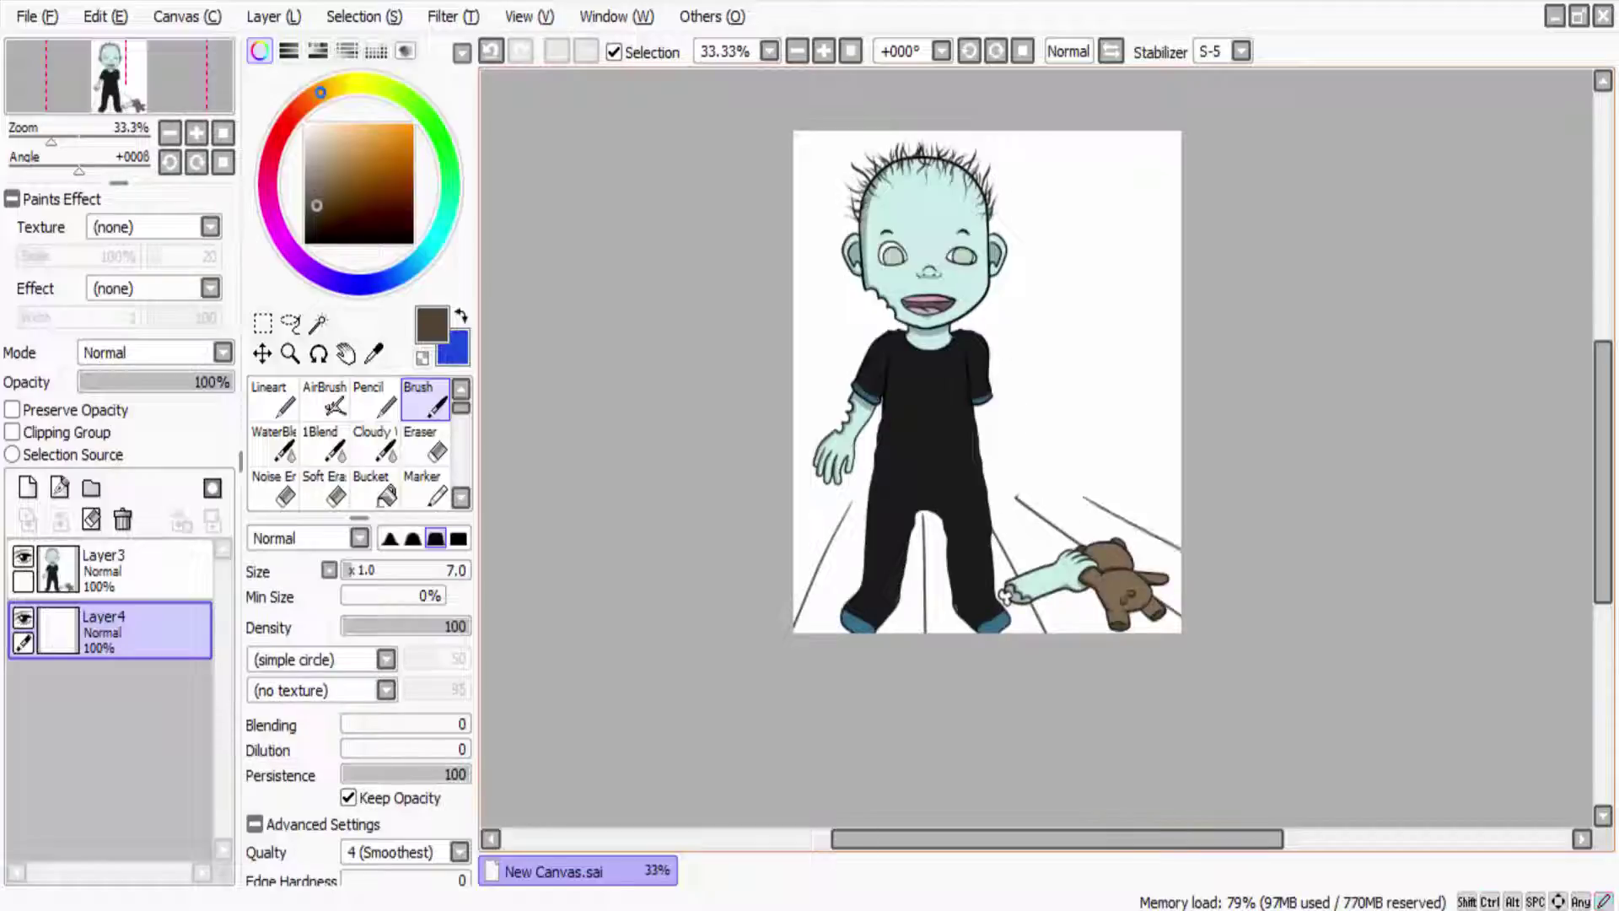
{"action": "left_click_drag", "start_coordinate": [848, 130], "coordinate": [852, 504]}
{"action": "key", "text": "ctrl+z"}
{"action": "key", "text": "ctrl+z"}
{"action": "key", "text": "ctrl+z"}
{"action": "key", "text": "ctrl+z"}
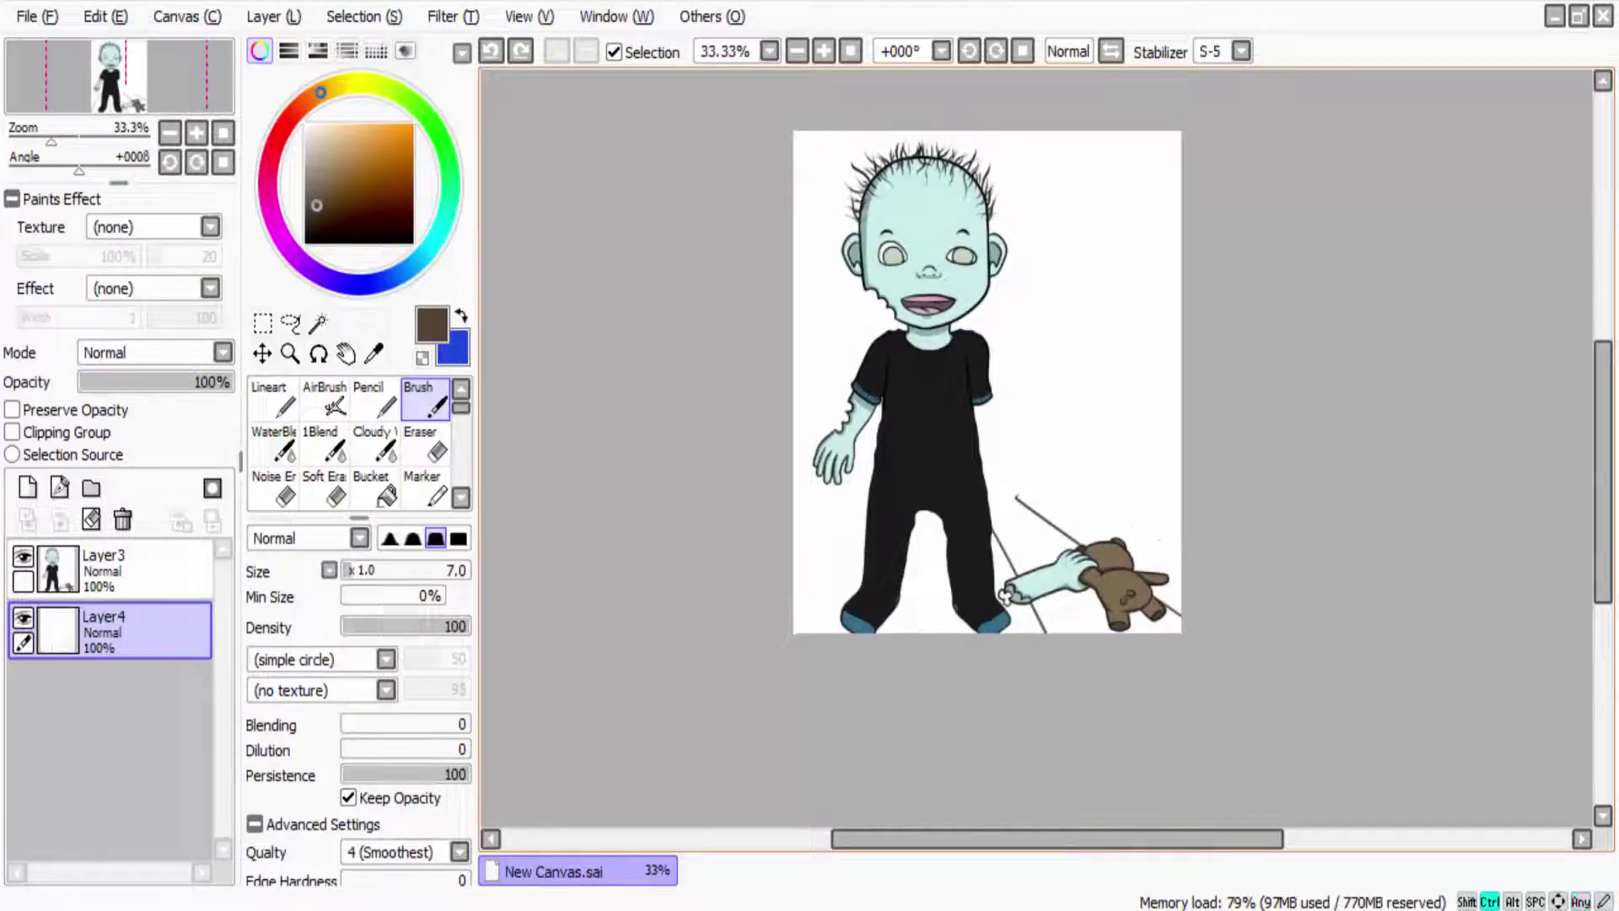
Step: Undo the previous background lines and try vertical wall lines and a slanted corner line behind the child
{"action": "key", "text": "ctrl+z"}
{"action": "key", "text": "ctrl+z"}
{"action": "left_click_drag", "start_coordinate": [855, 131], "coordinate": [857, 506]}
{"action": "left_click_drag", "start_coordinate": [1027, 130], "coordinate": [1030, 476]}
{"action": "left_click_drag", "start_coordinate": [1111, 131], "coordinate": [1107, 505]}
{"action": "left_click_drag", "start_coordinate": [1107, 506], "coordinate": [1181, 563]}
{"action": "key", "text": "ctrl+z"}
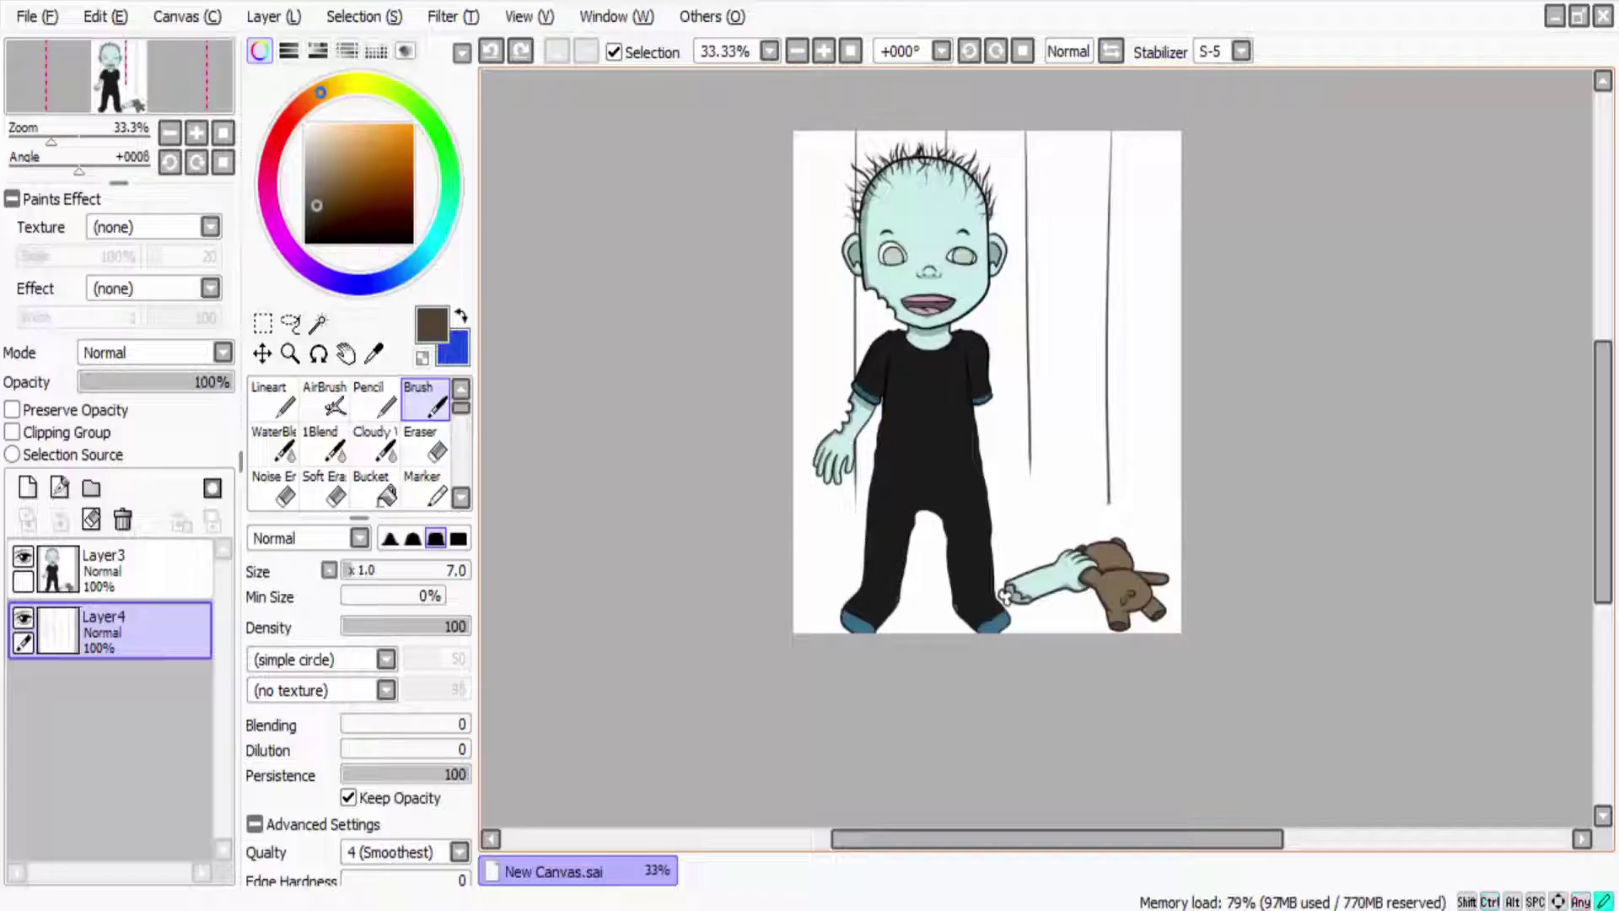
Step: Try a horizontal floor edge with a slanted line above the bear, and undo all the background lines
{"action": "left_click_drag", "start_coordinate": [987, 510], "coordinate": [1181, 510]}
{"action": "left_click_drag", "start_coordinate": [1107, 506], "coordinate": [1181, 587]}
{"action": "key", "text": "ctrl+z"}
{"action": "key", "text": "ctrl+z"}
{"action": "key", "text": "ctrl+z"}
{"action": "key", "text": "ctrl+z"}
{"action": "key", "text": "ctrl+z"}
Step: Try filling the background around the child with dark olive green and undo the fill
{"action": "left_click", "coordinate": [391, 90]}
{"action": "left_click", "coordinate": [371, 486]}
{"action": "left_click", "coordinate": [1096, 337]}
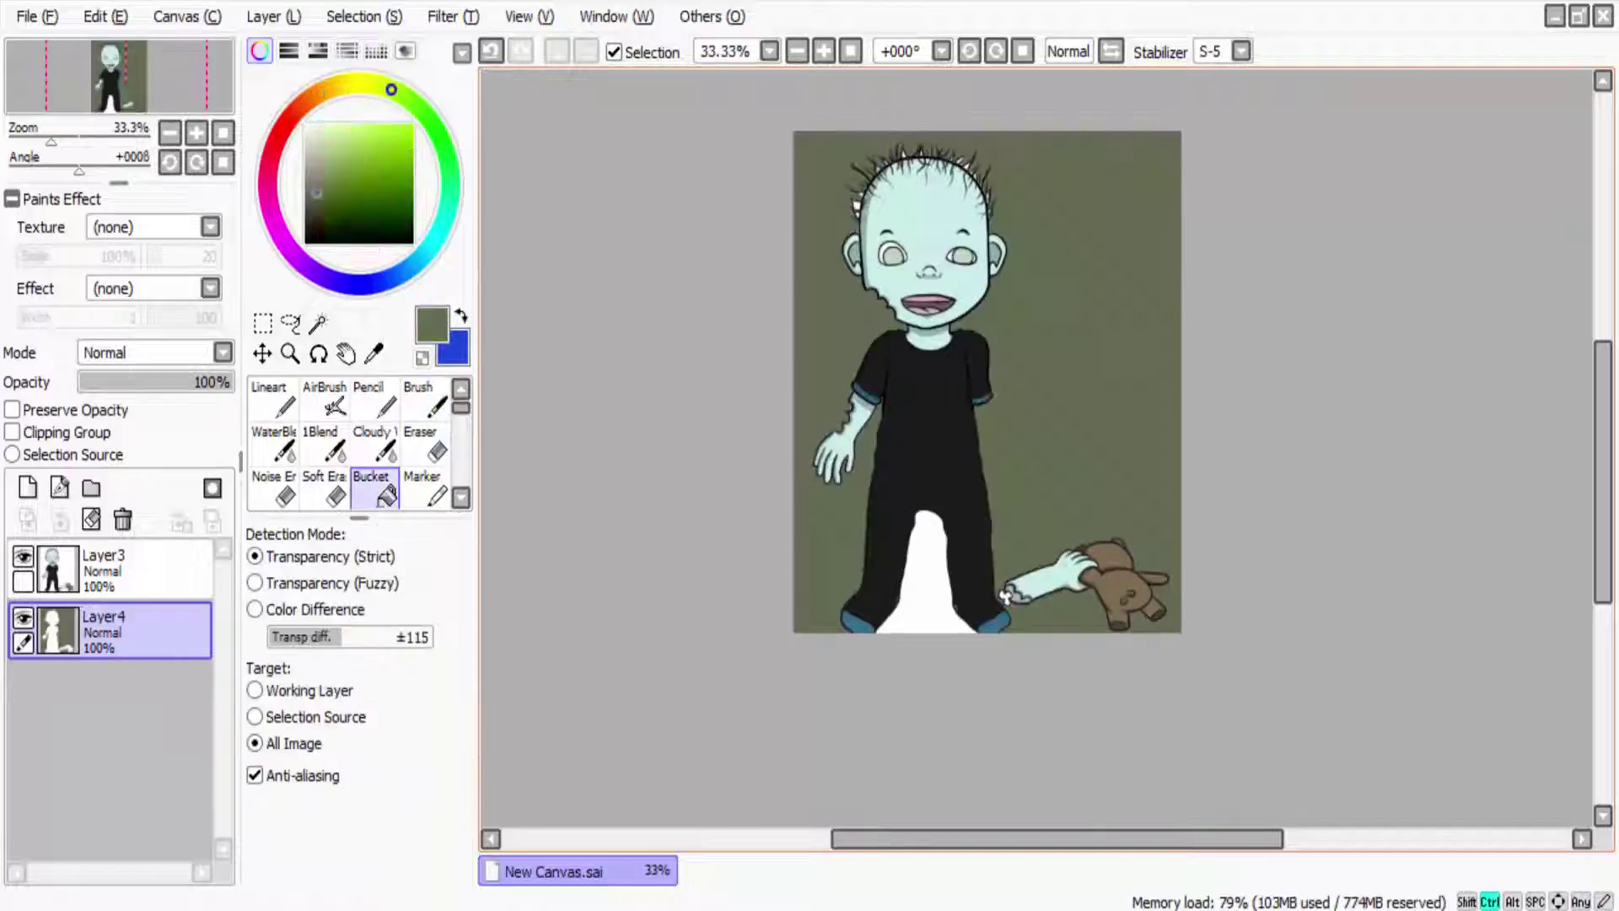
{"action": "key", "text": "ctrl+z"}
Step: Fill the whole background layer with neutral grey, limiting the fill detection to the working layer
{"action": "left_click", "coordinate": [302, 183]}
{"action": "left_click", "coordinate": [1005, 595]}
{"action": "left_click", "coordinate": [1005, 596], "text": "ctrl"}
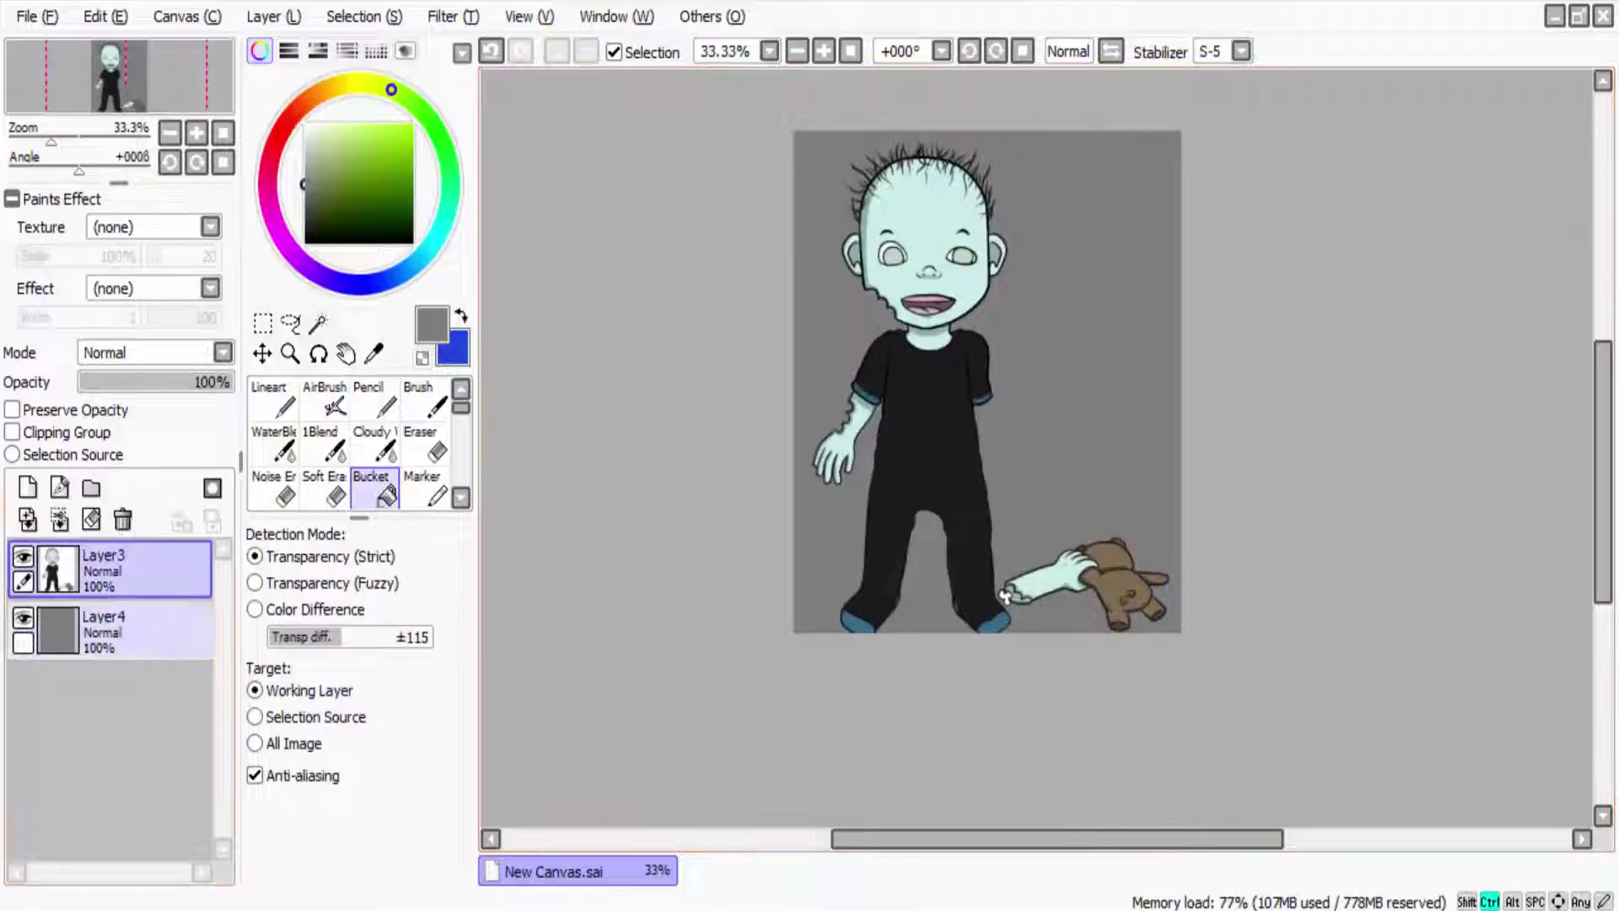
Step: Try shifting the whole drawing on Layer3 slightly lower on the canvas
{"action": "key", "text": "ctrl+a"}
{"action": "key", "text": "ctrl+t"}
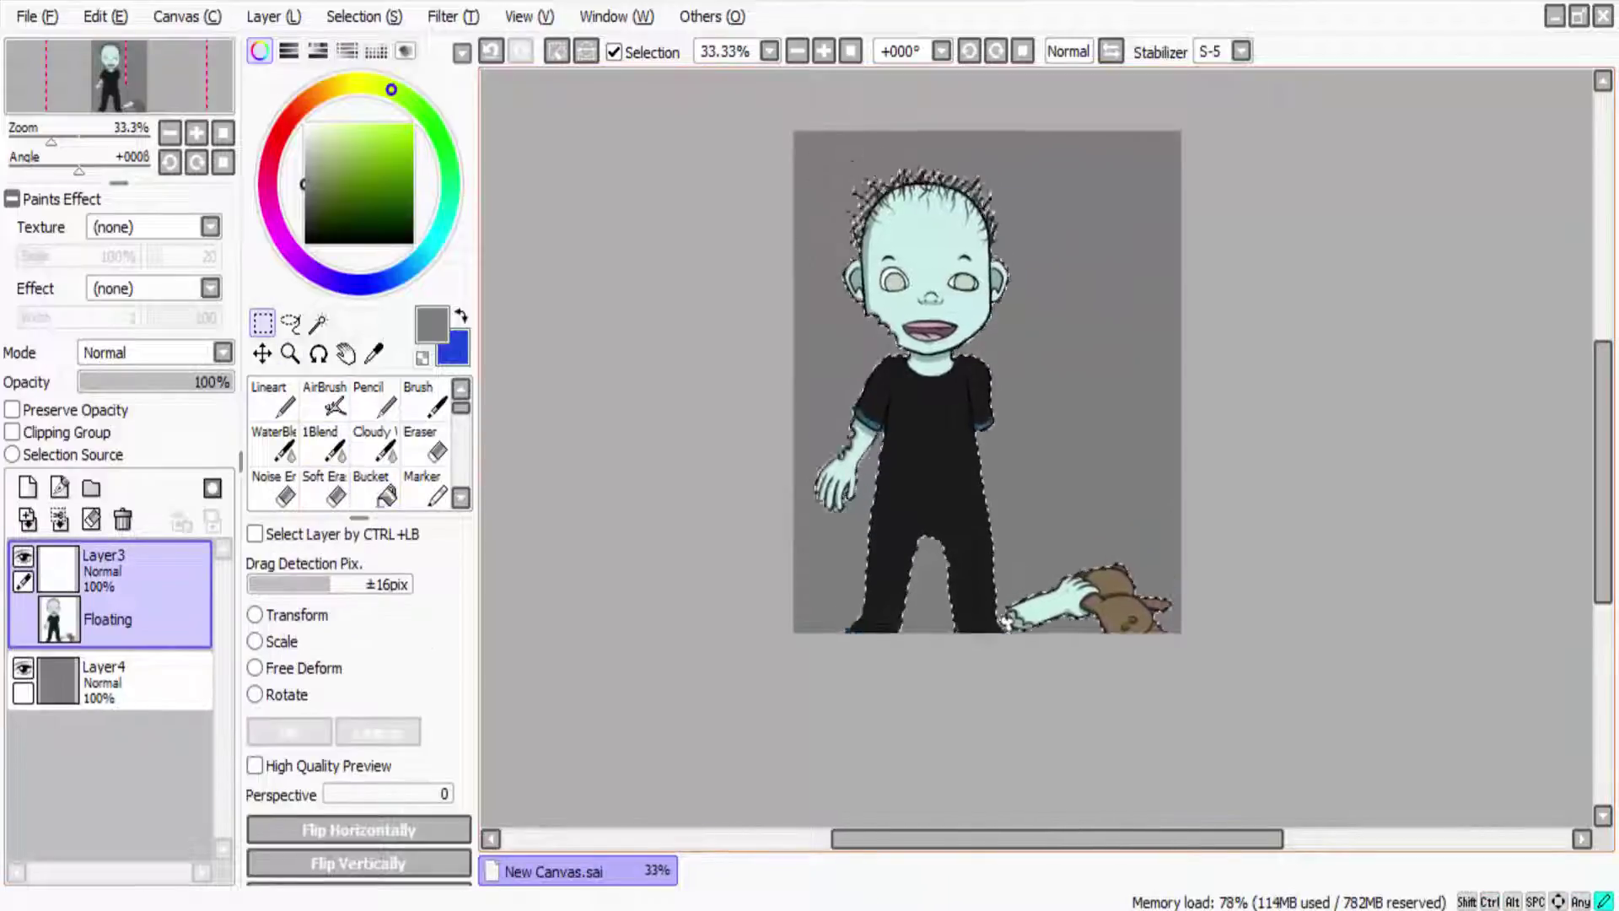
{"action": "key", "text": "Return"}
Step: Try a pale green border around the child, arm and bear on Layer4, undo it and clear the selection
{"action": "left_click", "coordinate": [1005, 595], "text": "alt"}
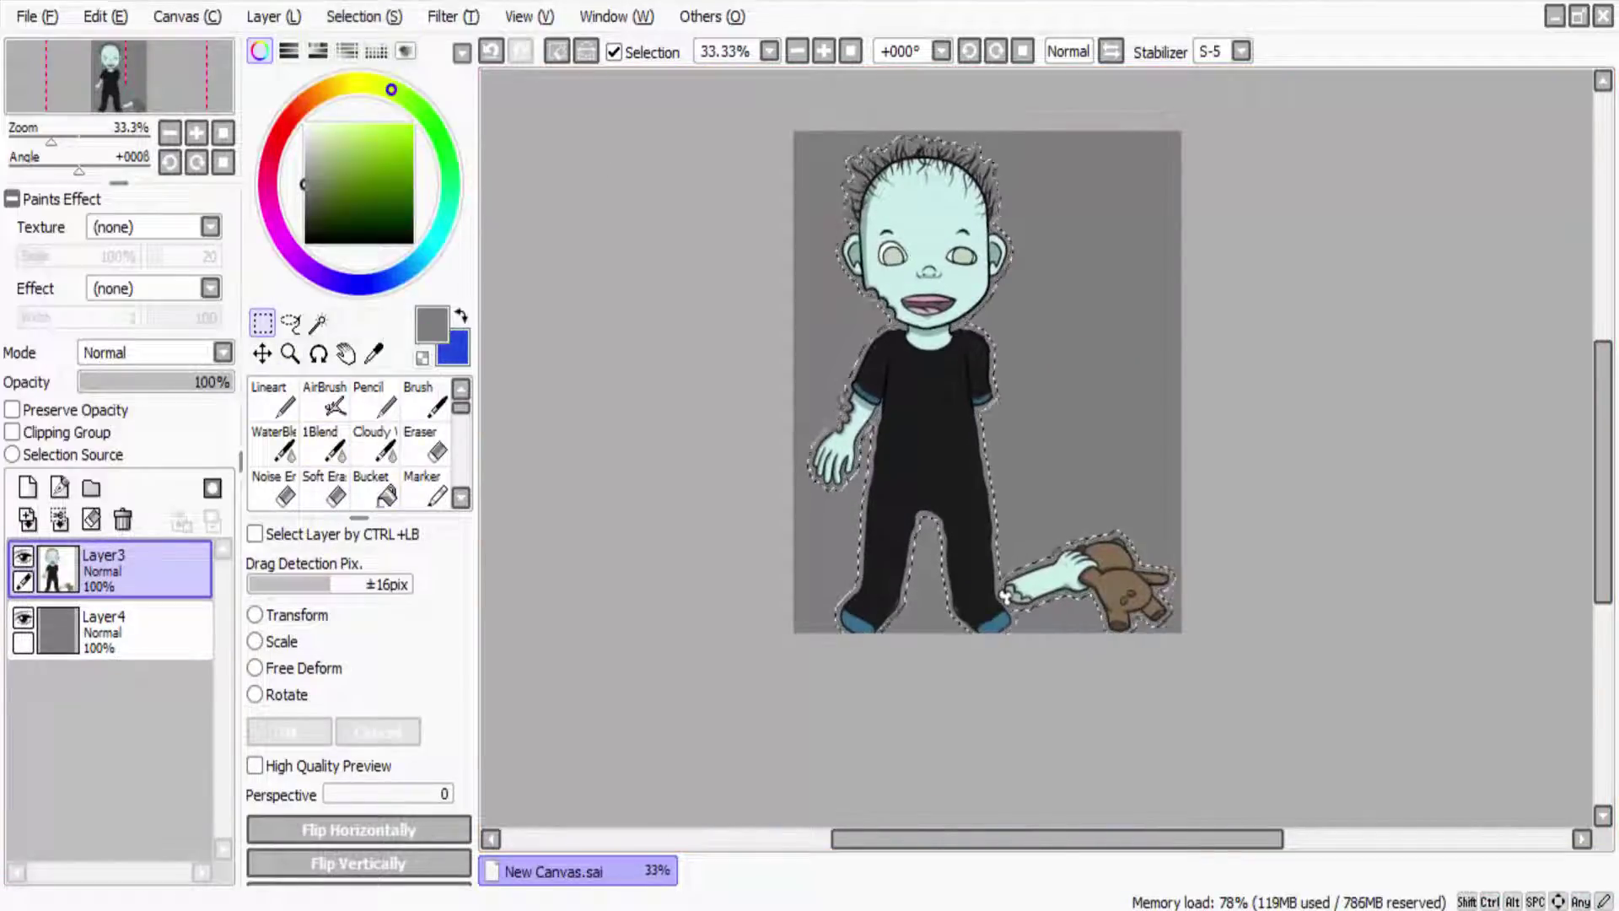
{"action": "left_click", "coordinate": [1005, 596], "text": "ctrl"}
{"action": "left_click", "coordinate": [1005, 595]}
{"action": "key", "text": "b"}
{"action": "left_click", "coordinate": [1005, 596]}
{"action": "scroll", "coordinate": [1005, 595], "scroll_direction": "up", "scroll_amount": 3}
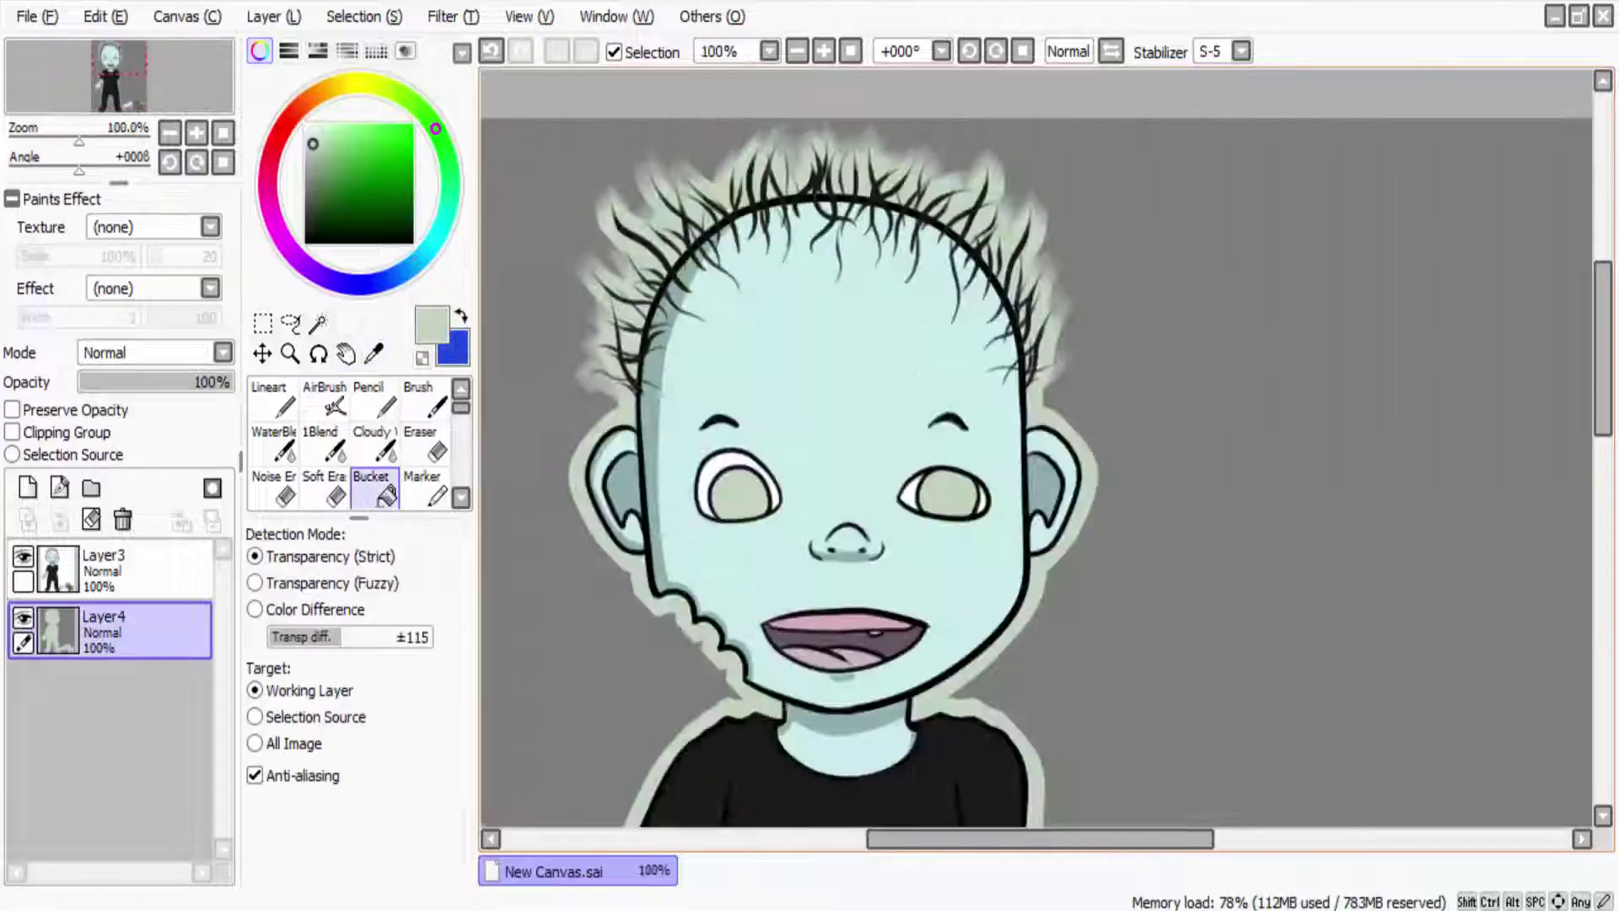
{"action": "scroll", "coordinate": [898, 638], "scroll_direction": "down", "scroll_amount": 3}
{"action": "key", "text": "ctrl+z"}
{"action": "key", "text": "ctrl+d"}
Step: Try pale green and beige fills on the background layer, and settle on a light bluish grey
{"action": "left_click", "coordinate": [898, 638]}
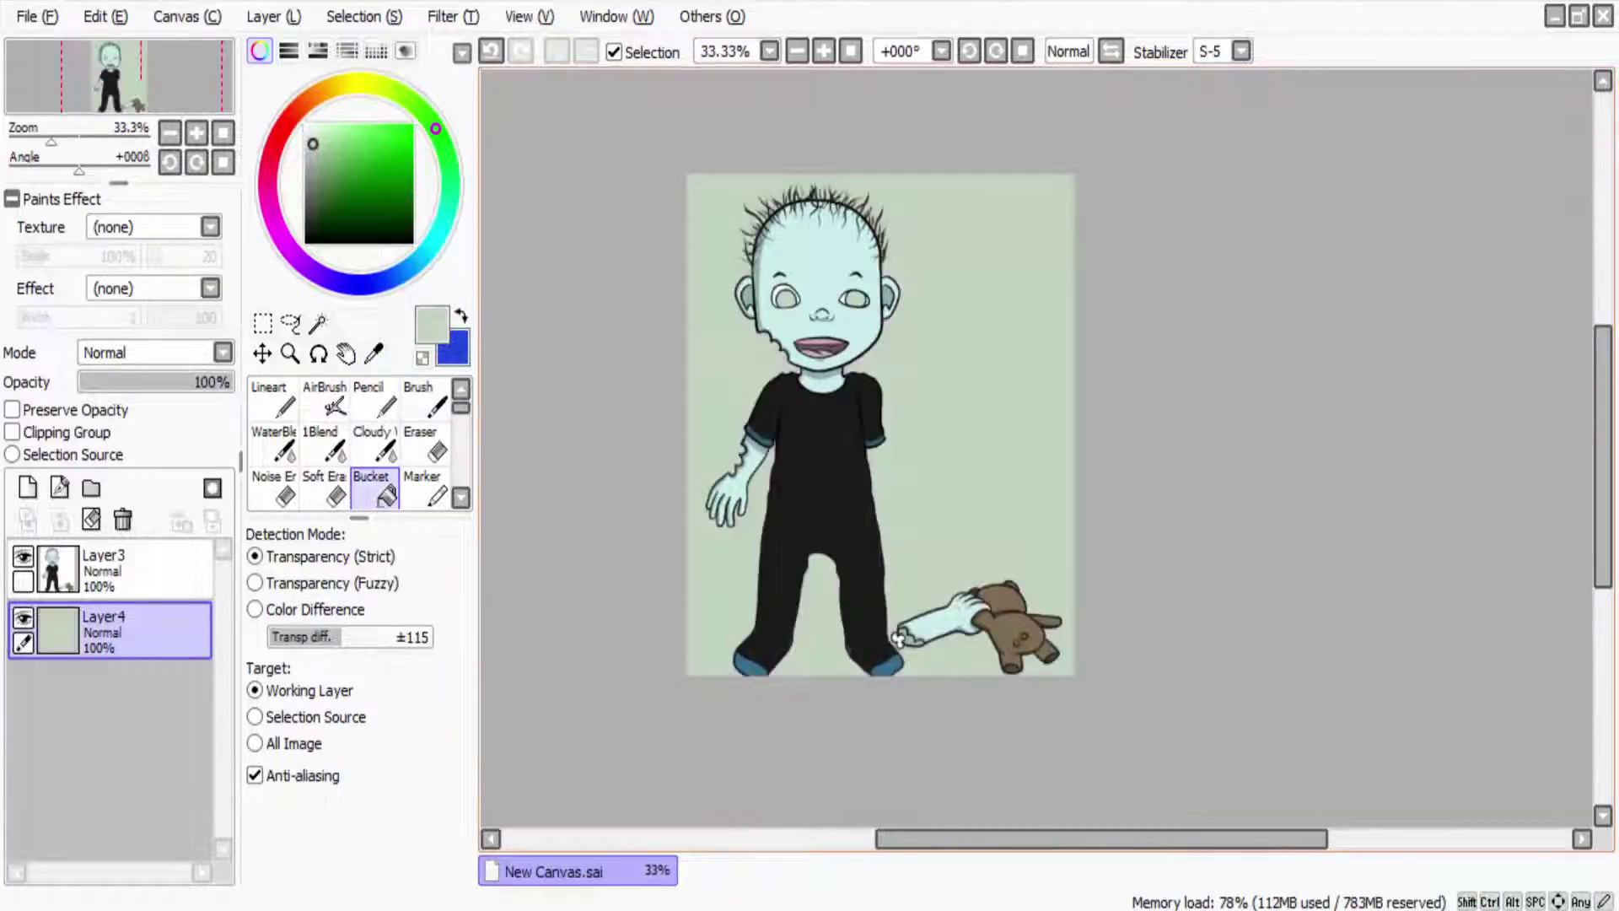
{"action": "left_click", "coordinate": [899, 638]}
{"action": "left_click", "coordinate": [898, 638]}
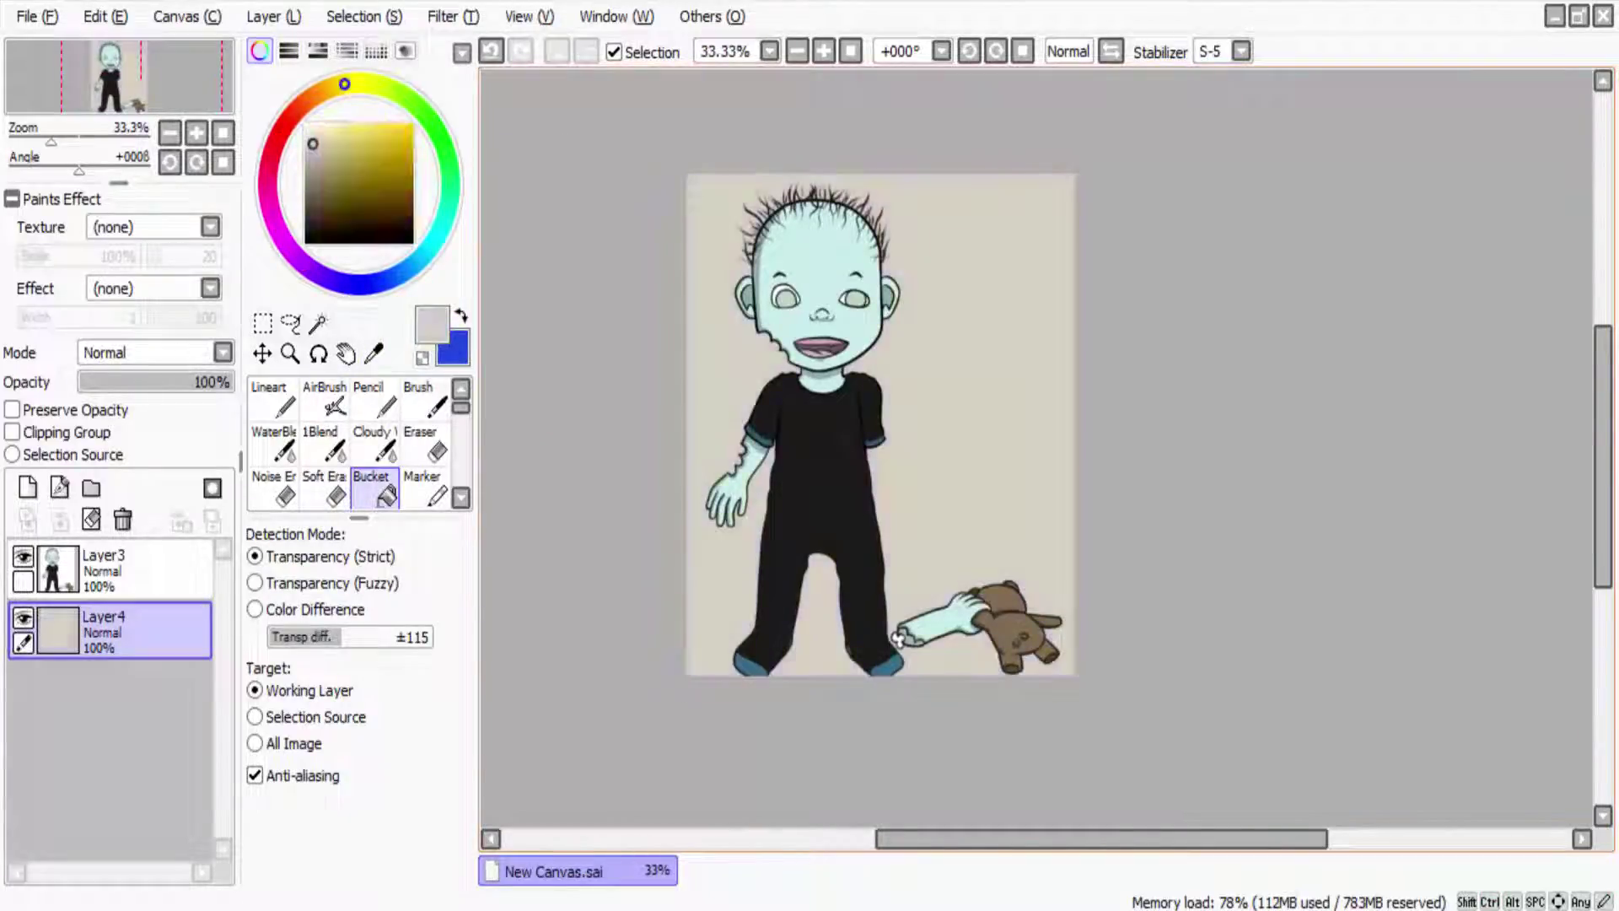
{"action": "left_click", "coordinate": [899, 638]}
Step: Write a black signature sideways beside the trouser leg with the size 7 brush
{"action": "scroll", "coordinate": [898, 638], "scroll_direction": "up", "scroll_amount": 3}
{"action": "scroll", "coordinate": [899, 638], "scroll_direction": "down", "scroll_amount": 2}
{"action": "scroll", "coordinate": [972, 747], "scroll_direction": "up", "scroll_amount": 4}
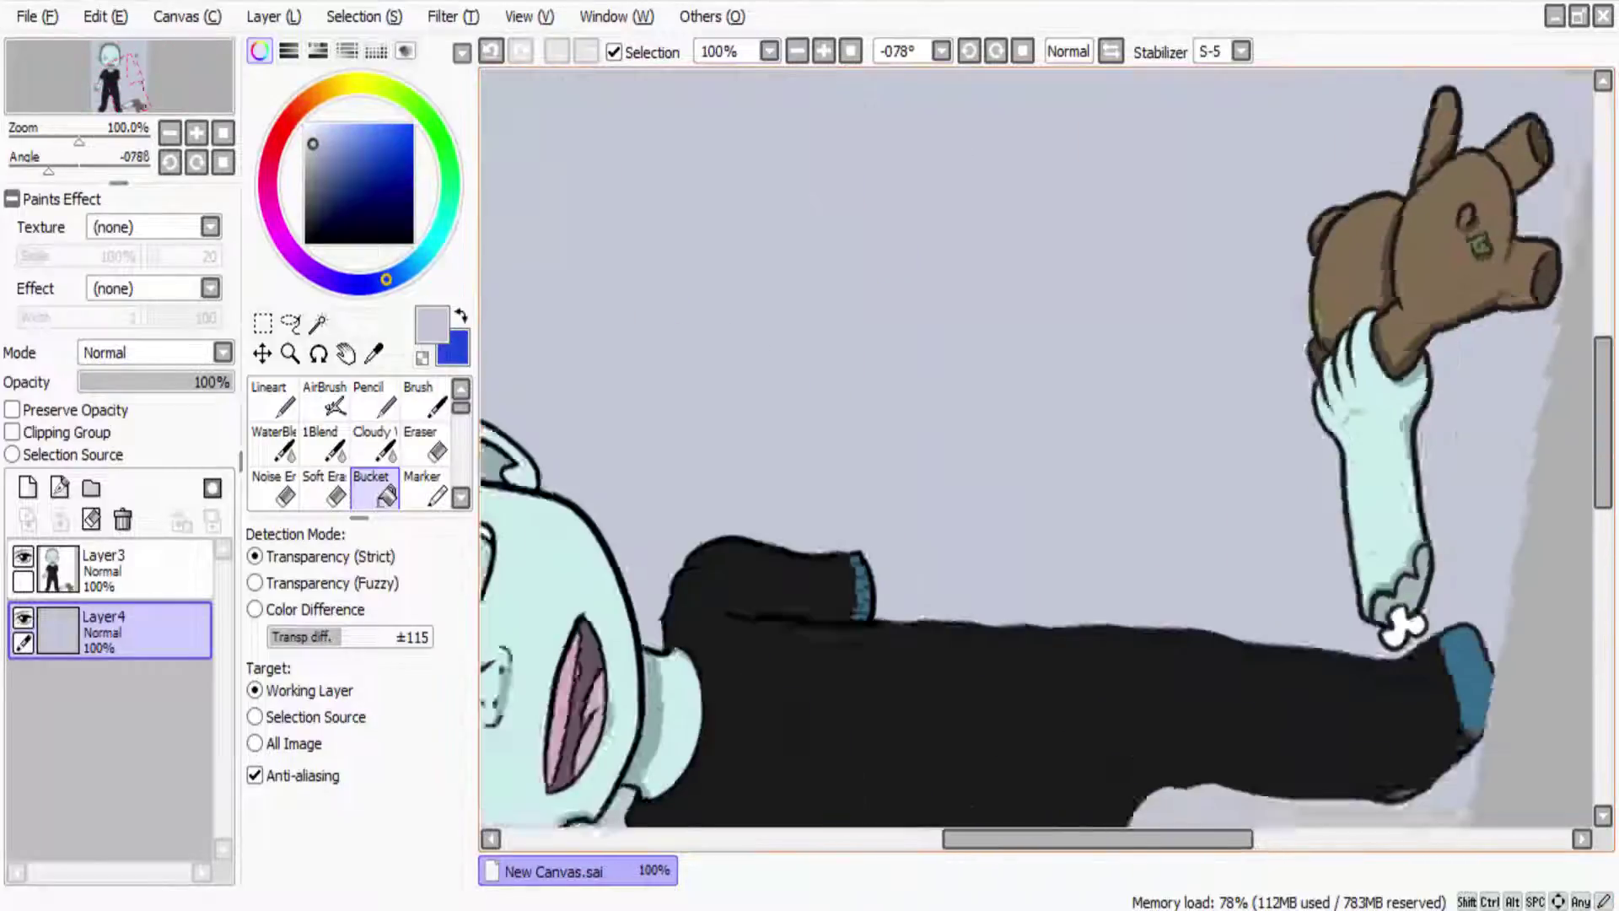
{"action": "key", "text": "b"}
{"action": "left_click_drag", "start_coordinate": [733, 552], "coordinate": [754, 573]}
{"action": "key", "text": "ctrl+z"}
{"action": "left_click_drag", "start_coordinate": [692, 442], "coordinate": [1004, 515]}
{"action": "key", "text": "Home"}
Step: Lasso the signature beside the leg, rotate it slightly clockwise and clear the selection
{"action": "scroll", "coordinate": [1037, 447], "scroll_direction": "down", "scroll_amount": 5}
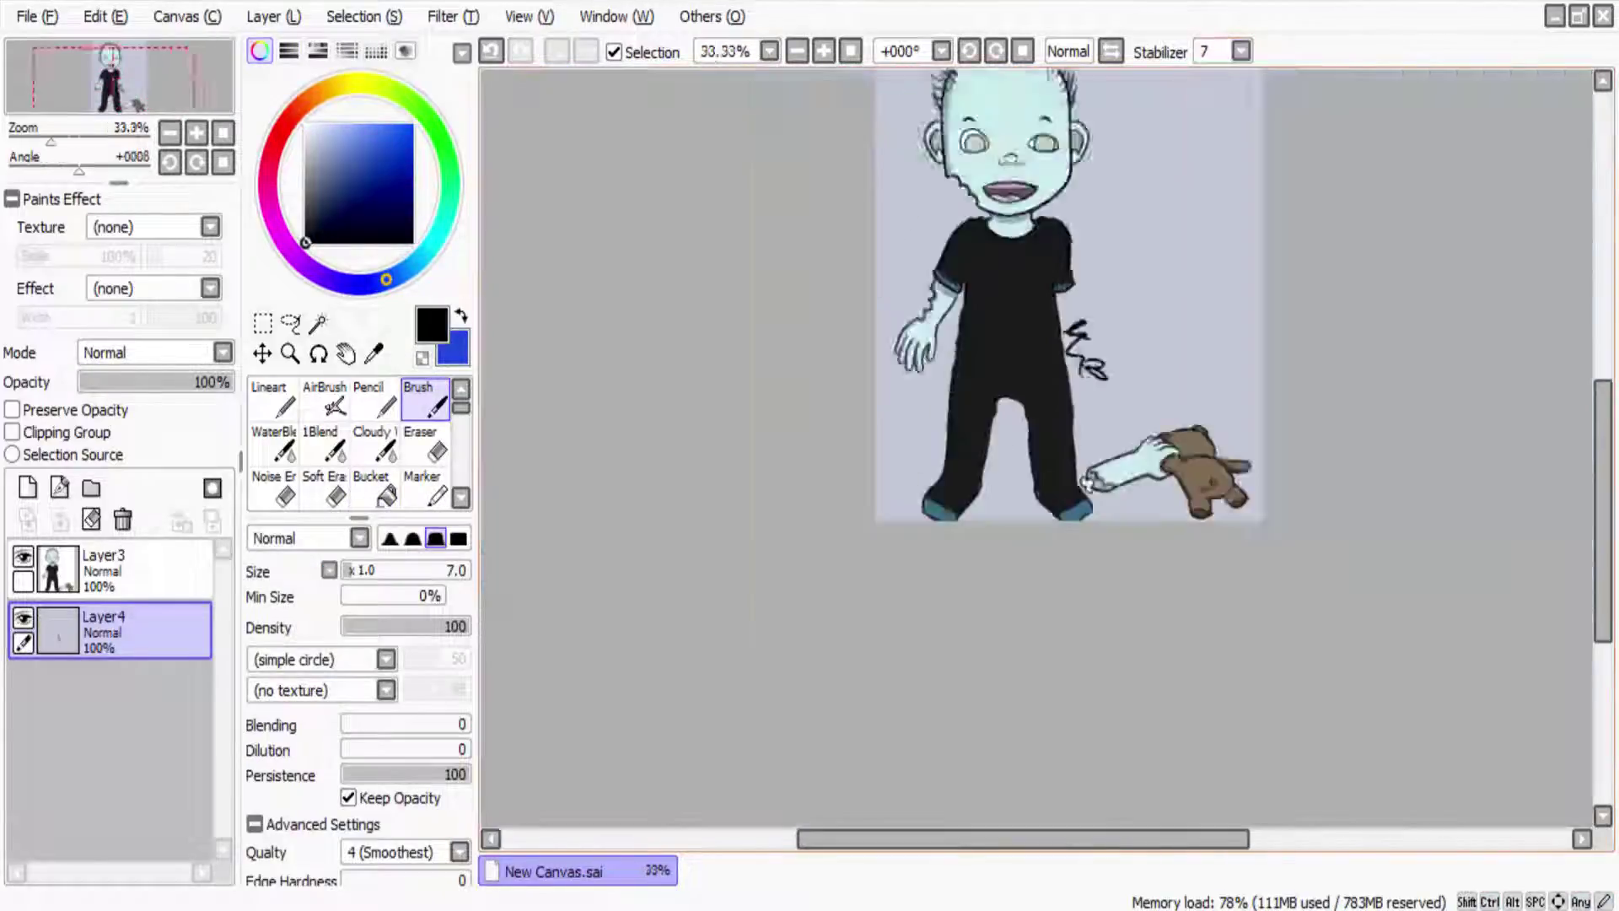
{"action": "scroll", "coordinate": [1045, 447], "scroll_direction": "up", "scroll_amount": 3}
{"action": "key", "text": "l"}
{"action": "mouse_move", "coordinate": [961, 363]}
{"action": "left_mouse_down"}
{"action": "mouse_move", "coordinate": [1096, 337]}
{"action": "mouse_move", "coordinate": [957, 380]}
{"action": "left_mouse_up"}
{"action": "key", "text": "ctrl+t"}
{"action": "left_click_drag", "start_coordinate": [1045, 439], "coordinate": [1050, 456]}
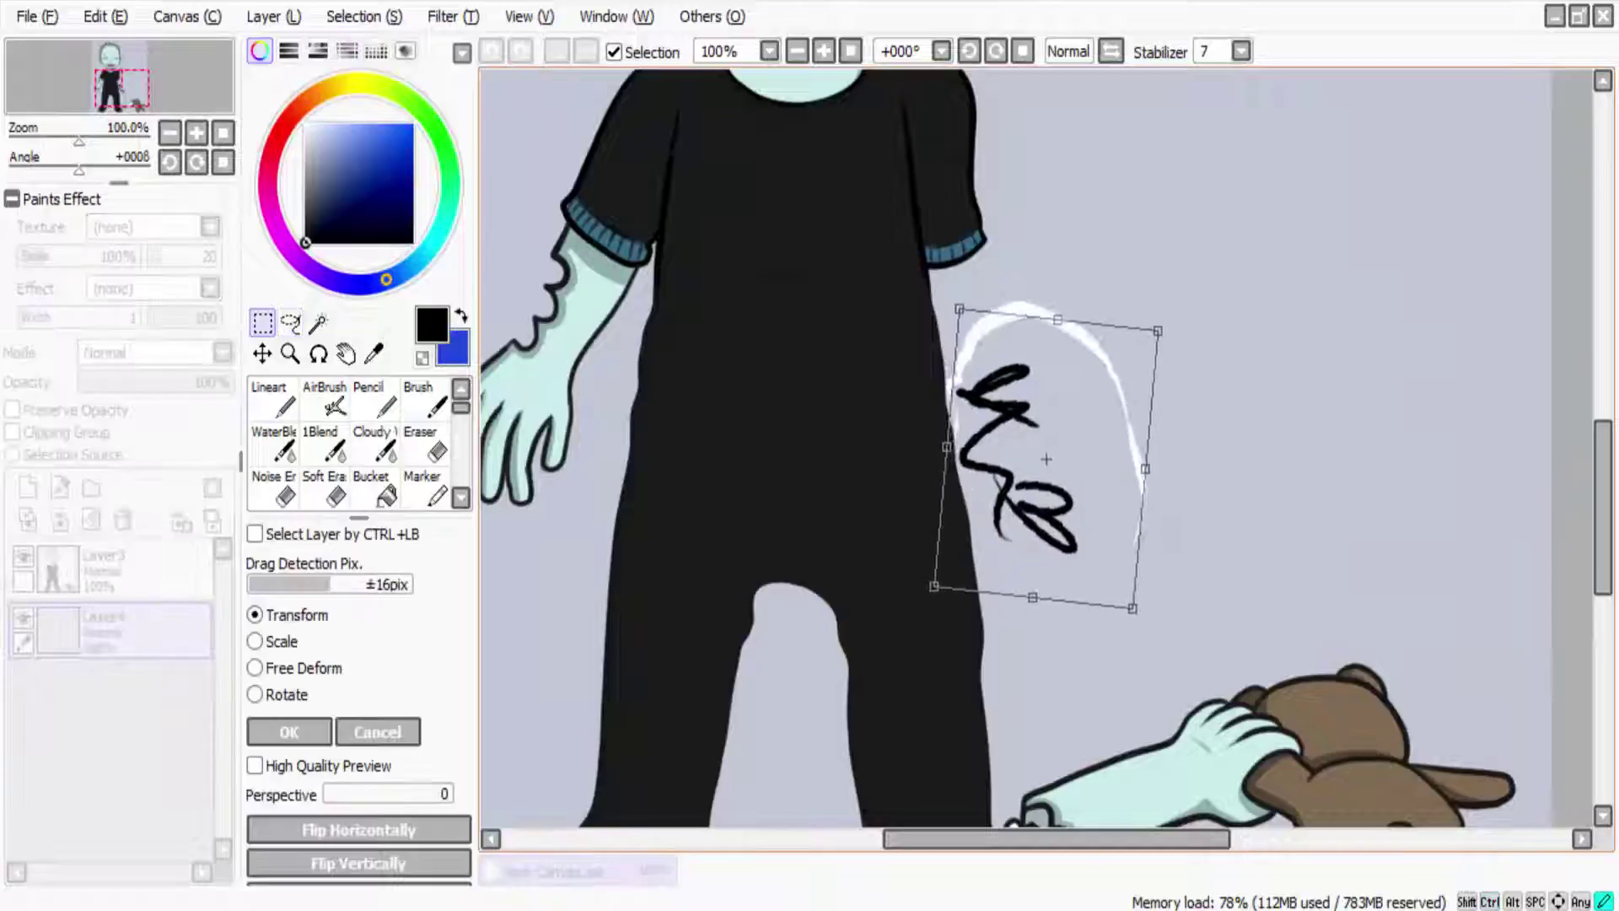
{"action": "key", "text": "Return"}
{"action": "key", "text": "ctrl+d"}
Step: Add a new layer beneath the background layer and sample the light bluish-grey background colour for the brush
{"action": "key", "text": "ctrl+shift+n"}
{"action": "key", "text": "b"}
{"action": "left_click", "coordinate": [995, 338], "text": "alt"}
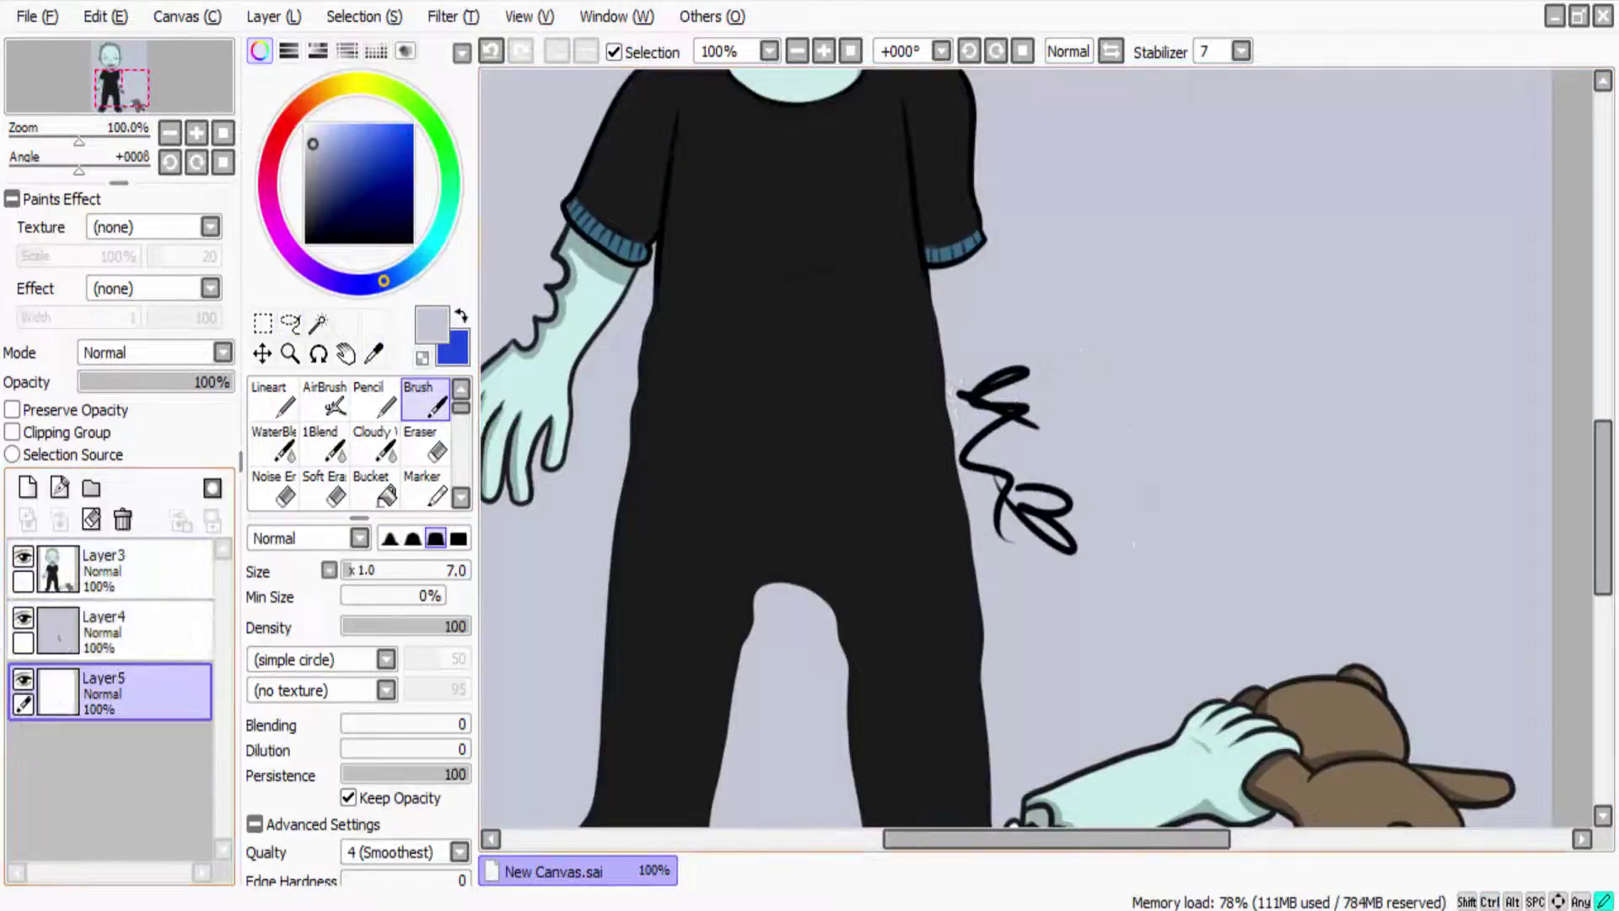
{"action": "scroll", "coordinate": [1037, 447], "scroll_direction": "down", "scroll_amount": 3}
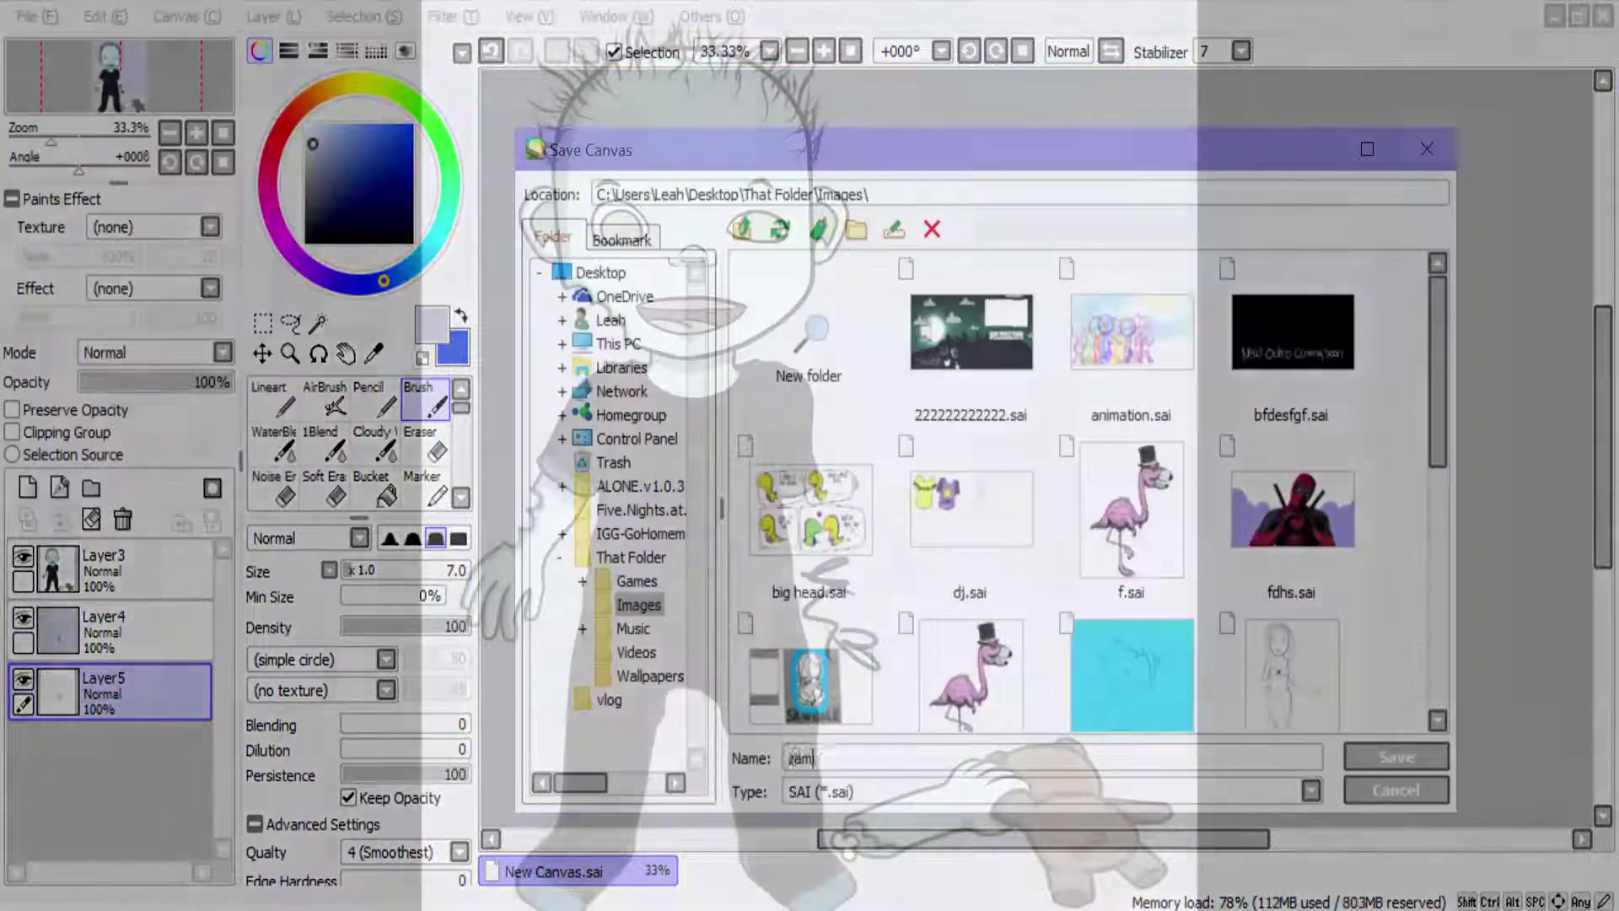